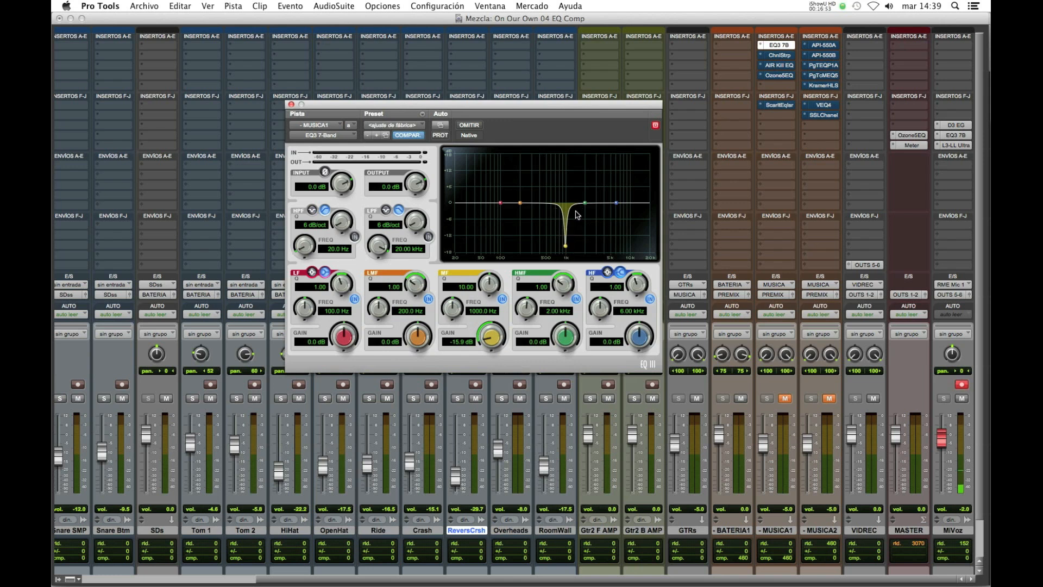
# Step: Reset the EQ3 7-Band's mid-frequency gain to 0 dB, then copy the plug-in to BATERIA1 and open it during playback
pyautogui.keyDown('alt'); pyautogui.click(494, 341); pyautogui.keyUp('alt')
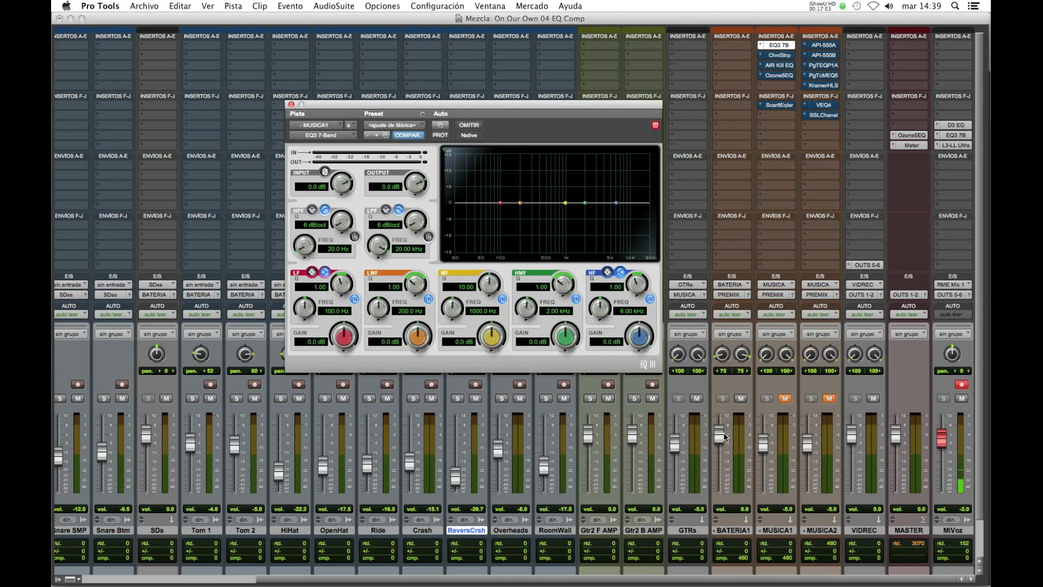
pyautogui.moveTo(783, 50); pyautogui.dragTo(739, 51)
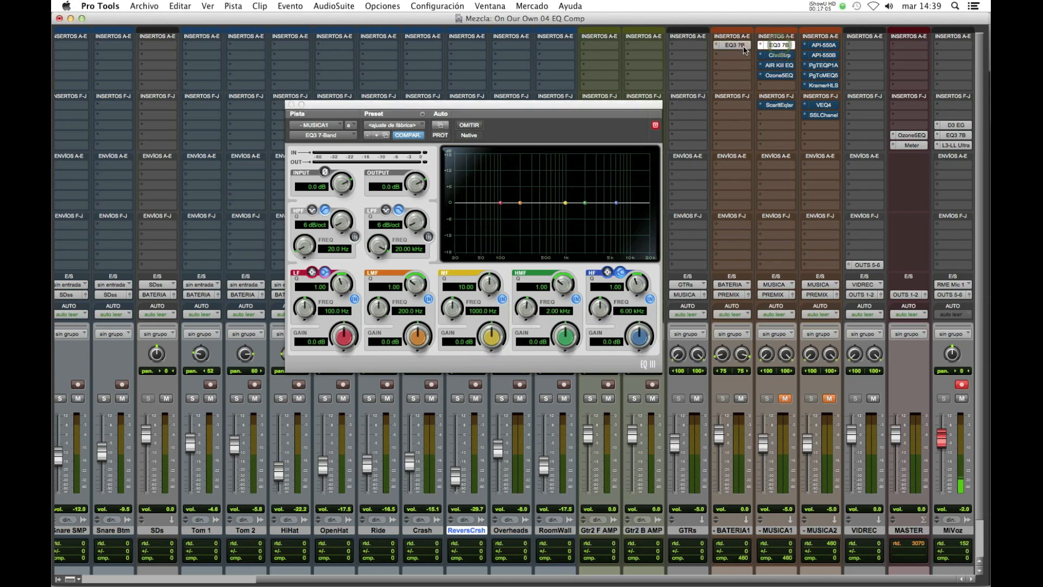
pyautogui.press('space')
pyautogui.click(738, 50)
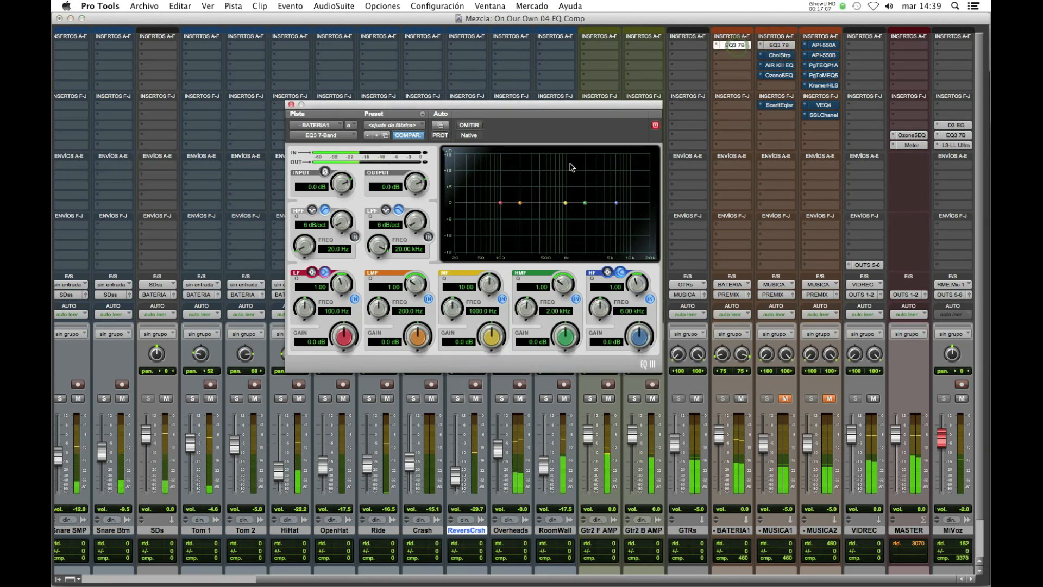
# Step: Equalize BATERIA1 with -5.7 dB at 469.6 Hz (Q 1.86), +1.7 dB at 6 kHz, and a +2.1 dB low peak at 97.6 Hz
pyautogui.moveTo(520, 203); pyautogui.dragTo(544, 220)
pyautogui.moveTo(419, 293); pyautogui.dragTo(420, 284)
pyautogui.moveTo(626, 339); pyautogui.dragTo(626, 329)
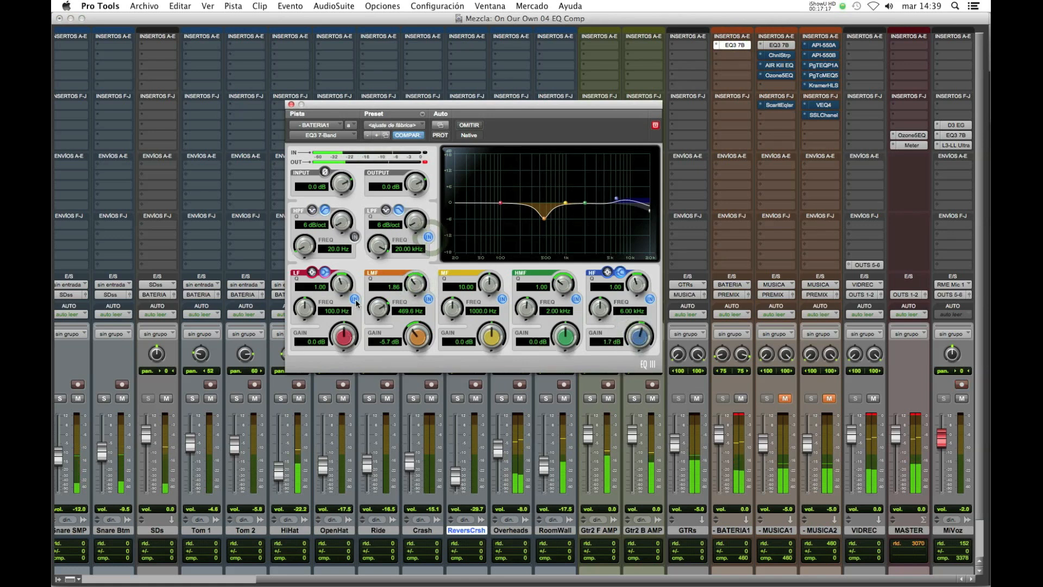
pyautogui.click(325, 271)
pyautogui.moveTo(338, 329); pyautogui.dragTo(305, 312)
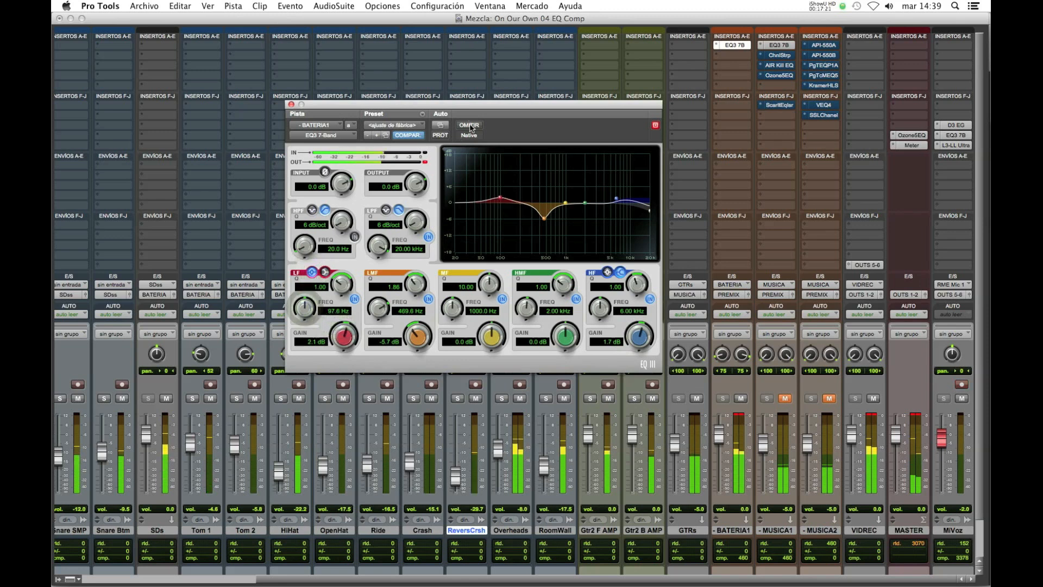
# Step: Compare the drums with the EQ bypassed and active, clear its output clip indicator, and close the equalizer
pyautogui.click(469, 125)
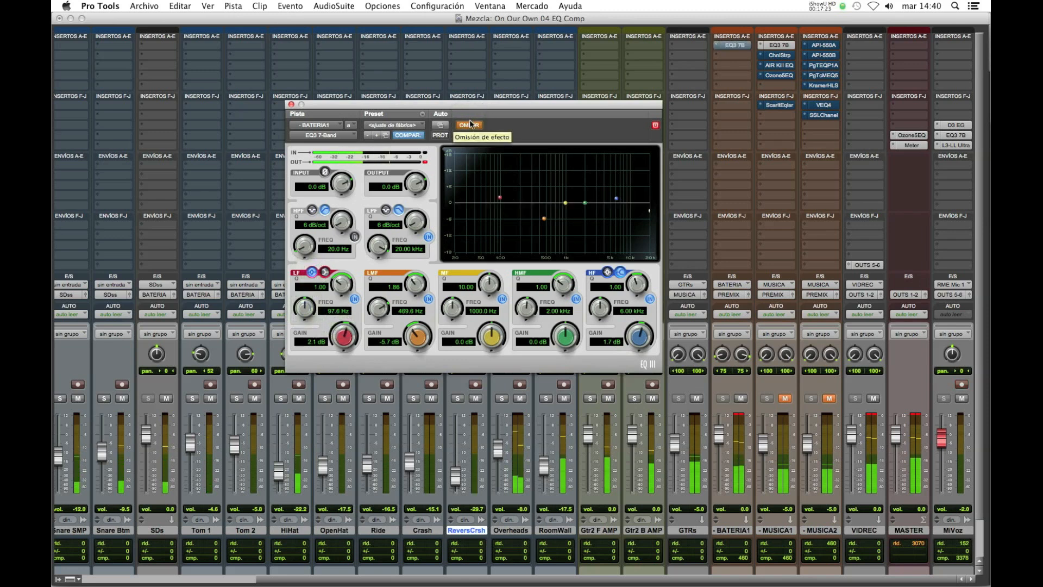
pyautogui.click(470, 124)
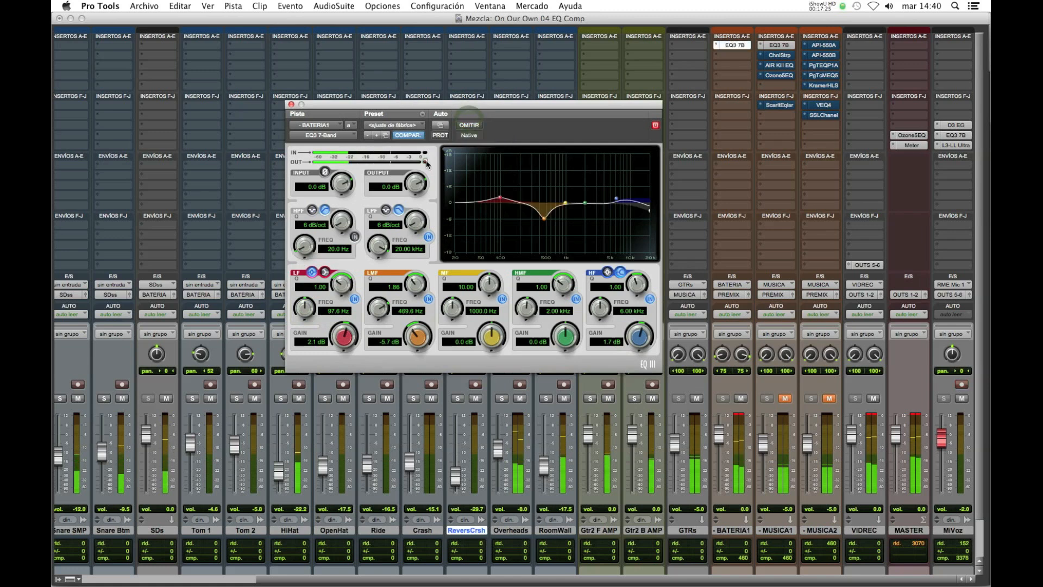
pyautogui.click(425, 161)
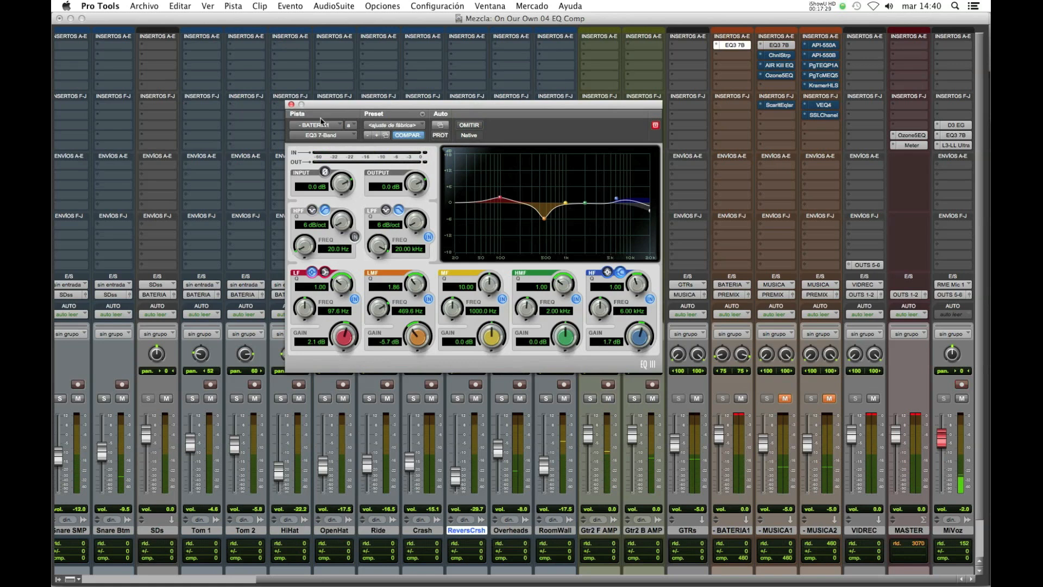
pyautogui.click(291, 105)
# Step: Inspect the Channel Strip on MUSICA1 and the AIR Kill EQ below it, browsing the Kill EQ's preset list
pyautogui.click(779, 55)
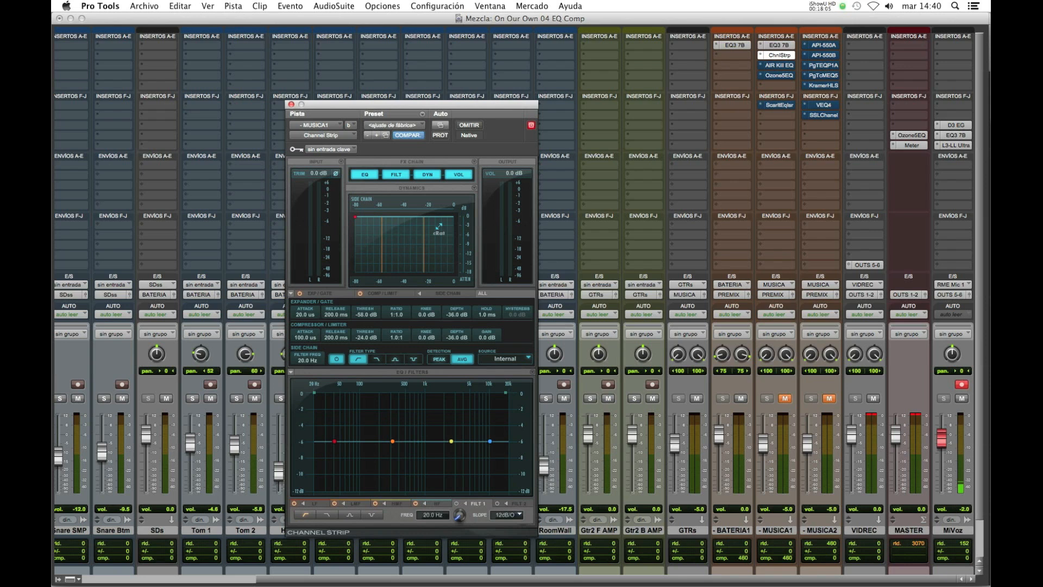
pyautogui.click(292, 104)
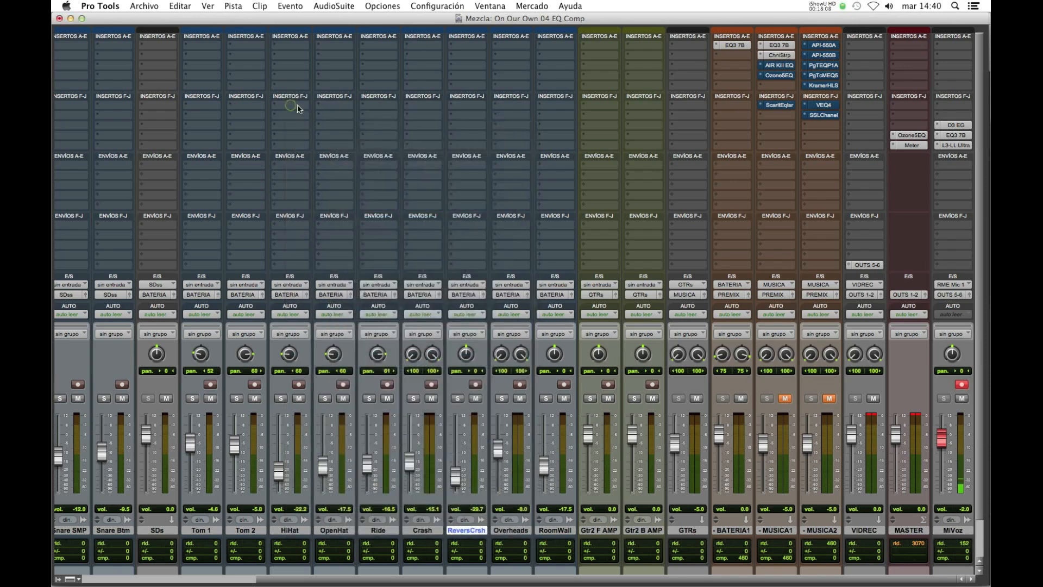
pyautogui.click(780, 65)
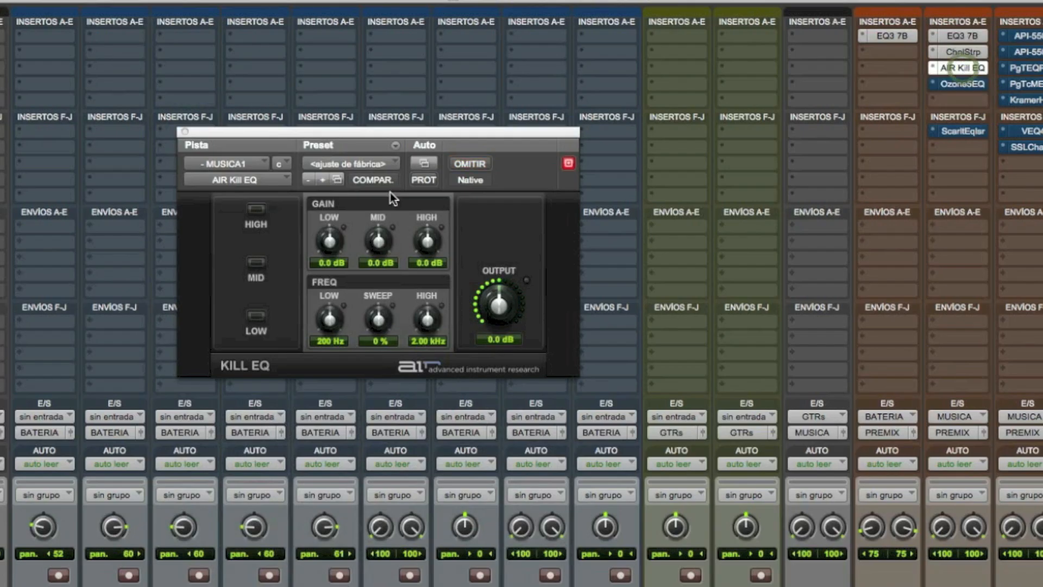
pyautogui.click(384, 163)
pyautogui.scroll(2, 392, 41)
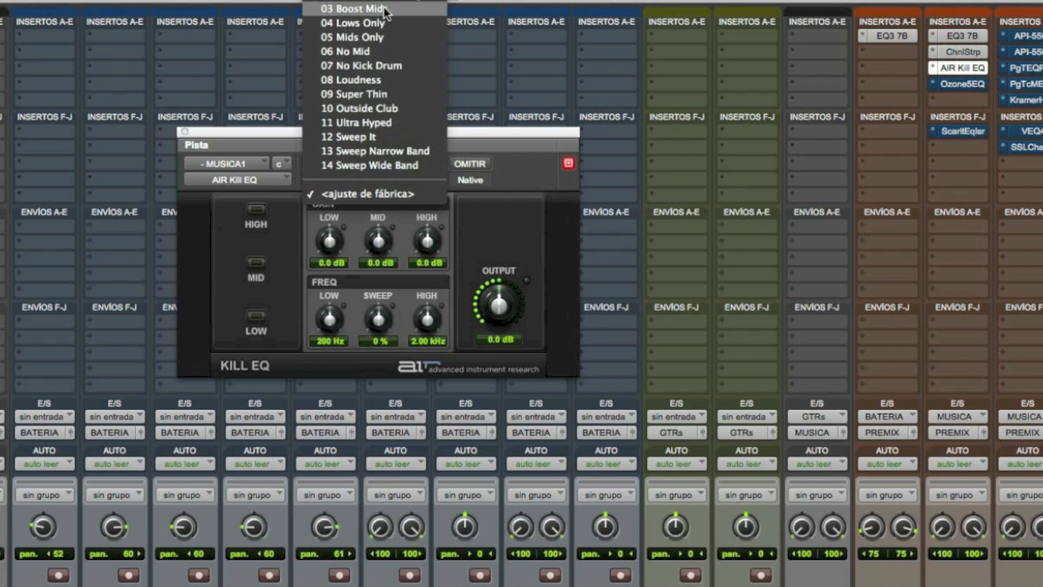
pyautogui.click(496, 214)
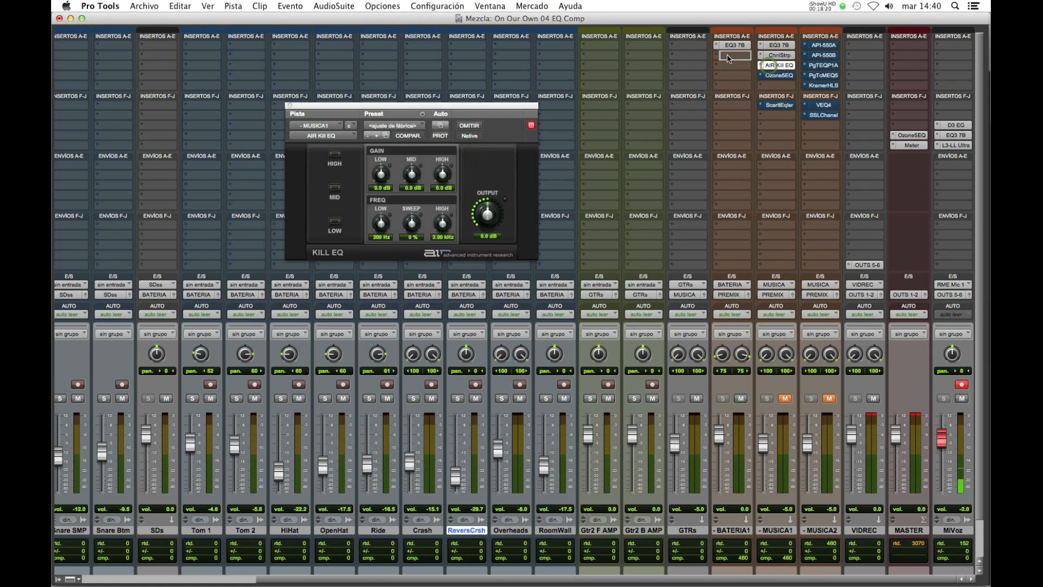
# Step: Copy the AIR Kill EQ to the second insert of BATERIA1 and open it with the EQ3 7B above bypassed
pyautogui.moveTo(728, 59); pyautogui.dragTo(729, 57)
pyautogui.click(733, 57)
pyautogui.click(733, 57)
pyautogui.click(734, 57)
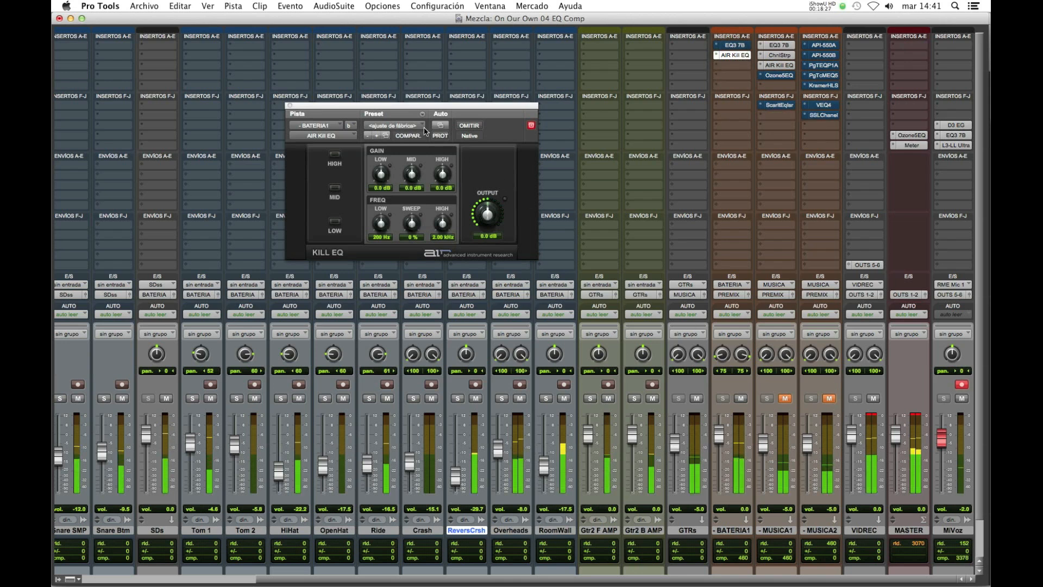
# Step: Audition the Kill EQ presets 14 Sweep Wide Band, 13 Sweep Narrow Band, 12 Sweep It and 01 Kill And Boost Low on the drums
pyautogui.click(404, 126)
pyautogui.click(423, 109)
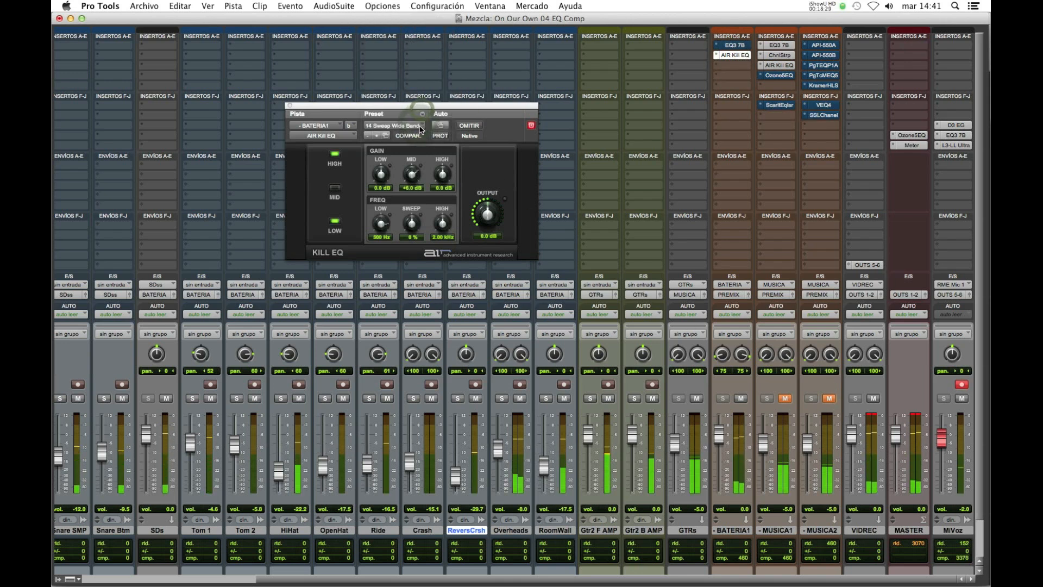
pyautogui.click(418, 129)
pyautogui.click(420, 116)
pyautogui.click(422, 126)
pyautogui.click(421, 116)
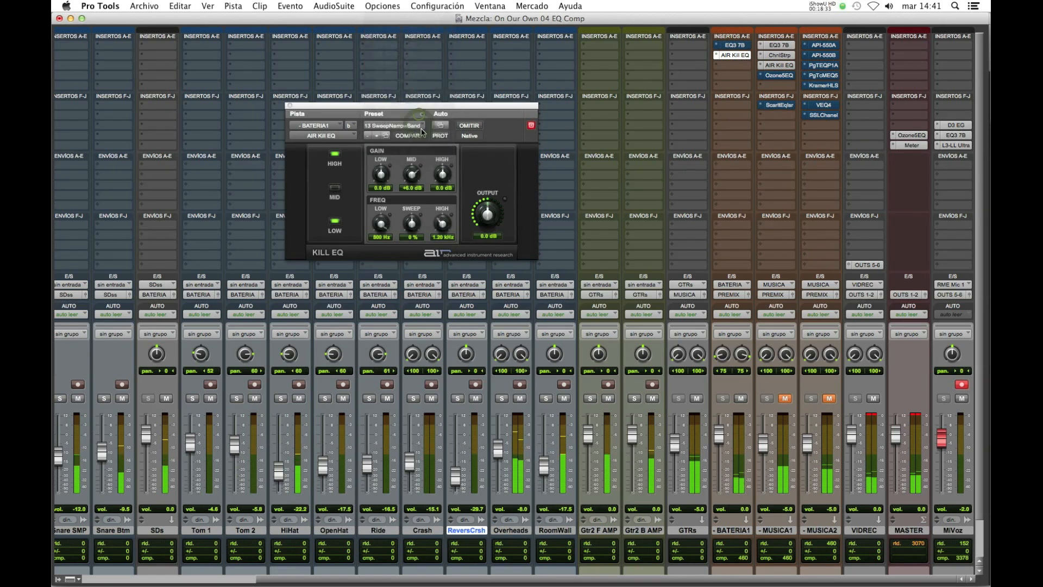
pyautogui.click(423, 130)
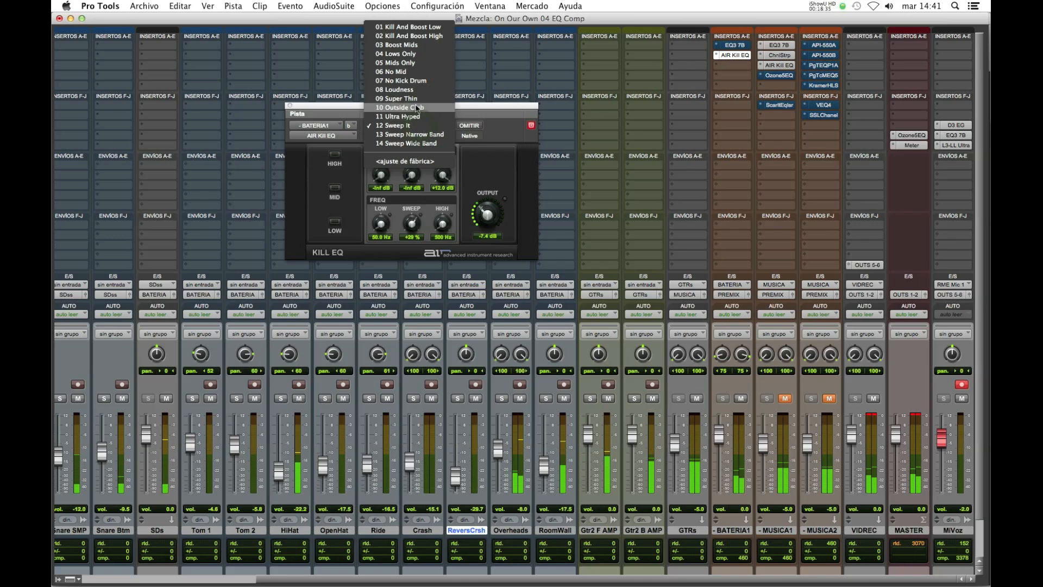
pyautogui.click(423, 28)
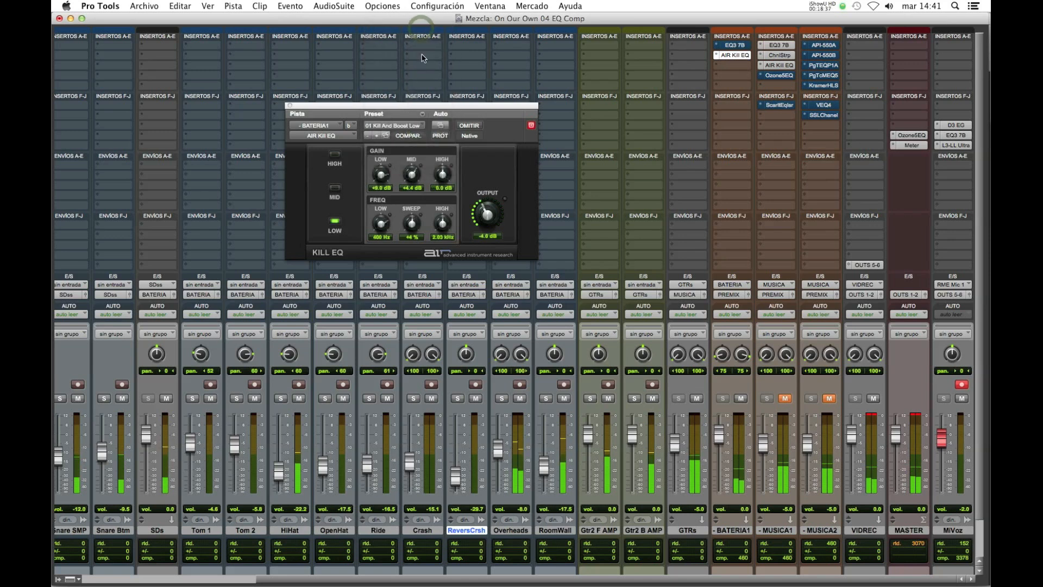
# Step: Load the Kill EQ preset 02 Kill And Boost High on BATERIA1, then bypass the plug-in and close it
pyautogui.click(412, 127)
pyautogui.click(415, 134)
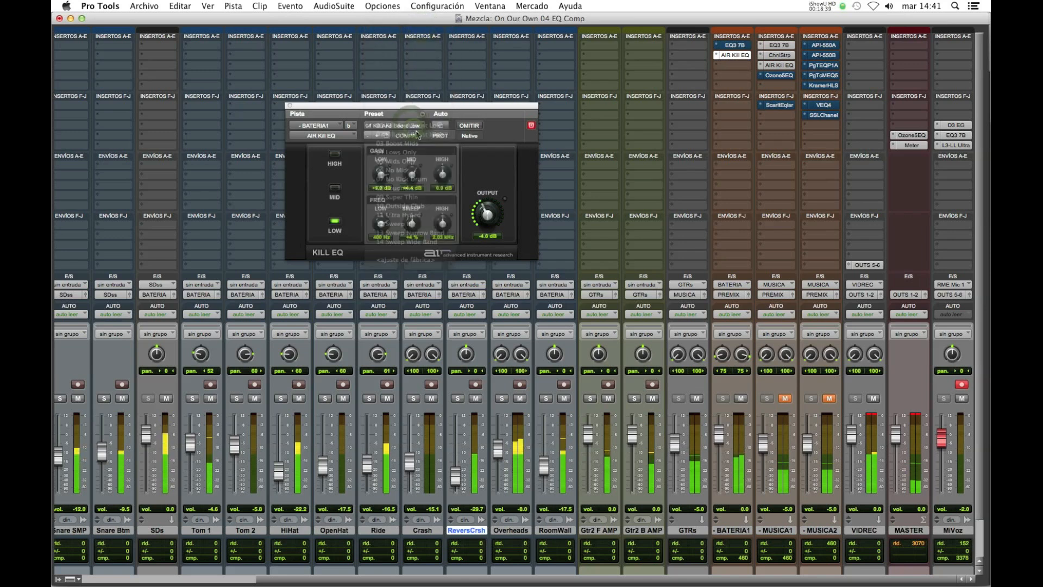
pyautogui.click(470, 126)
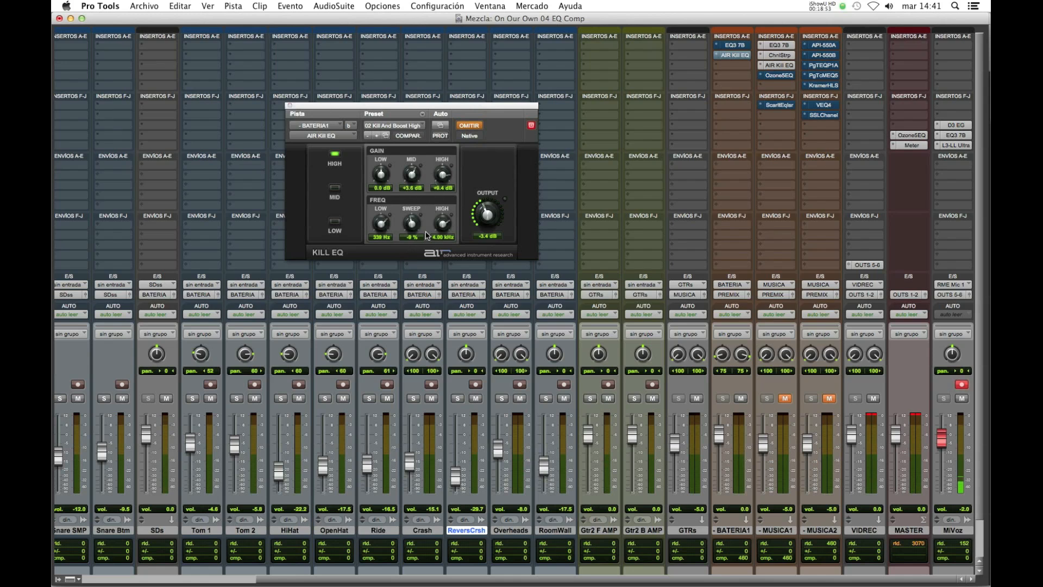
pyautogui.click(289, 106)
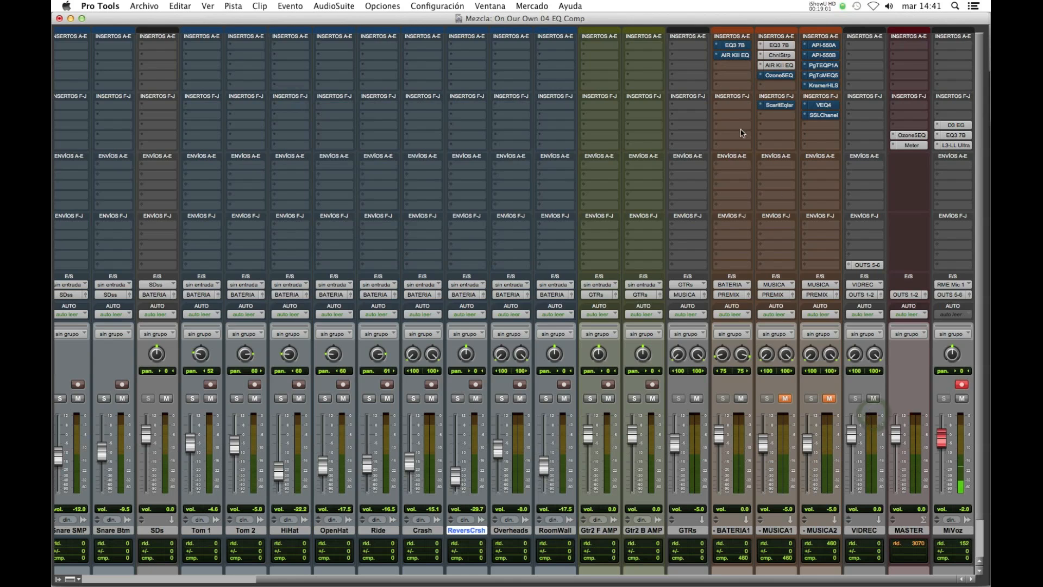
# Step: Open the Ozone 5 Equalizer on MUSICA1 and play that track with BATERIA1 muted to watch its spectrum
pyautogui.click(776, 76)
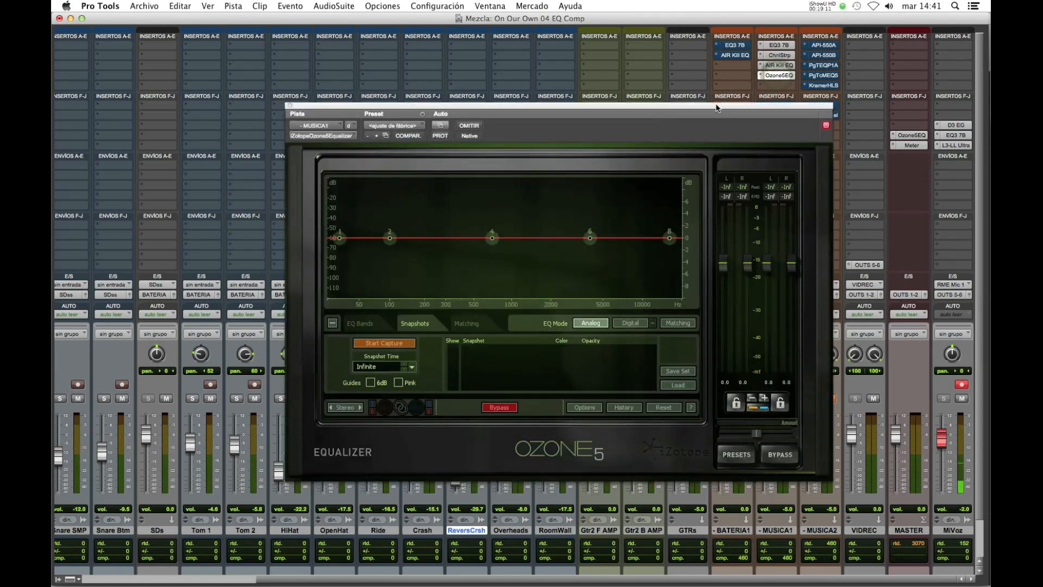
pyautogui.moveTo(716, 107); pyautogui.dragTo(627, 97)
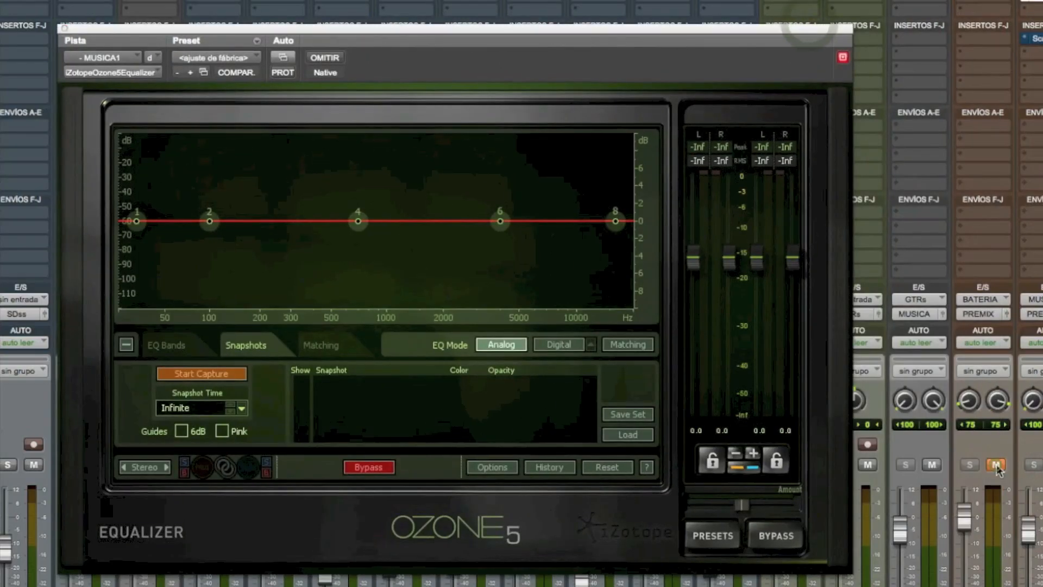
pyautogui.press('space')
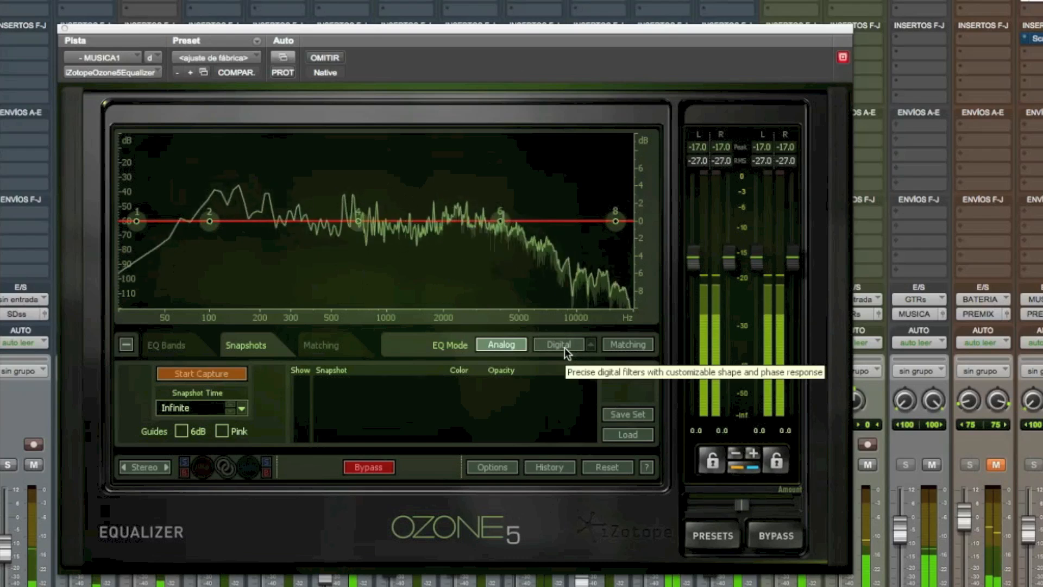
pyautogui.press('space')
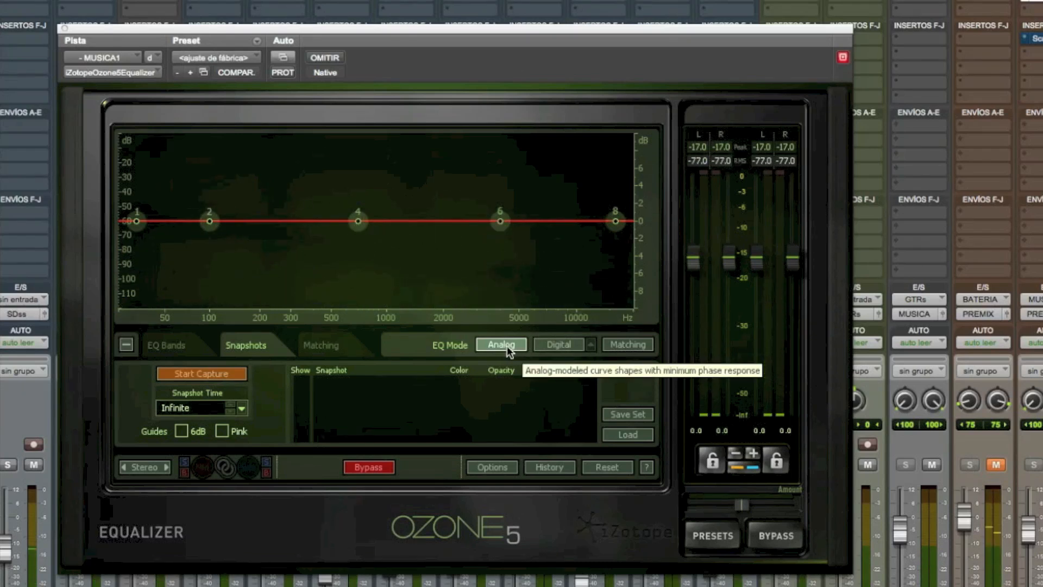
# Step: In Digital EQ mode, capture a spectrum snapshot of MUSICA1 during playback and set the snapshot's opacity to 100%
pyautogui.click(556, 343)
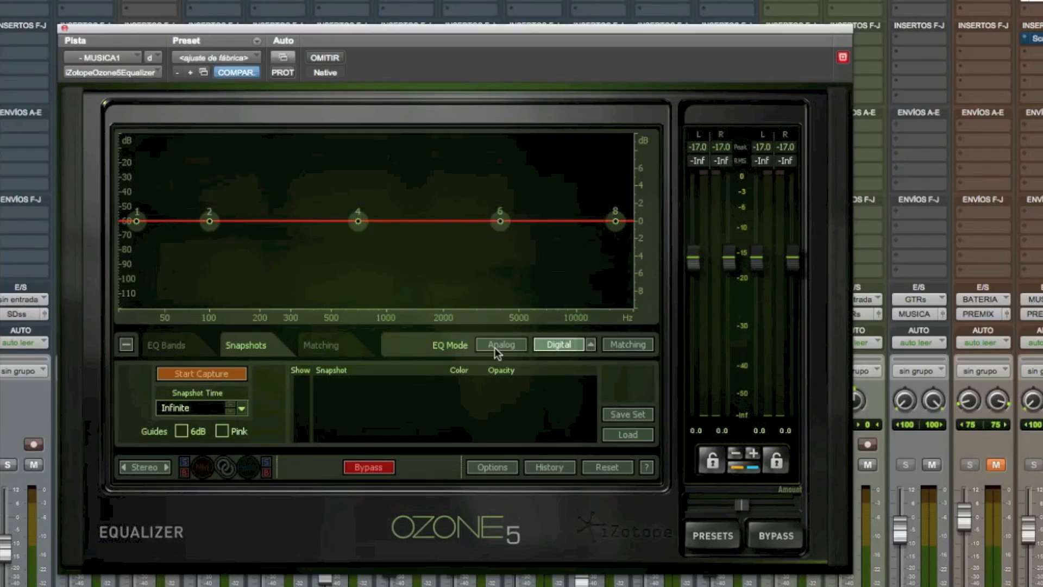
pyautogui.press('space')
pyautogui.click(201, 373)
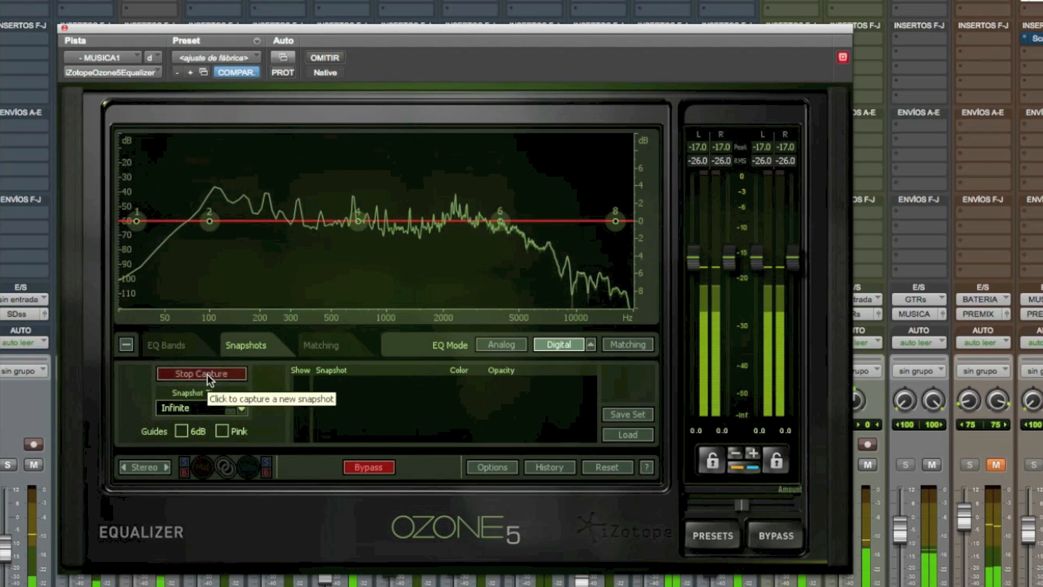
pyautogui.click(207, 374)
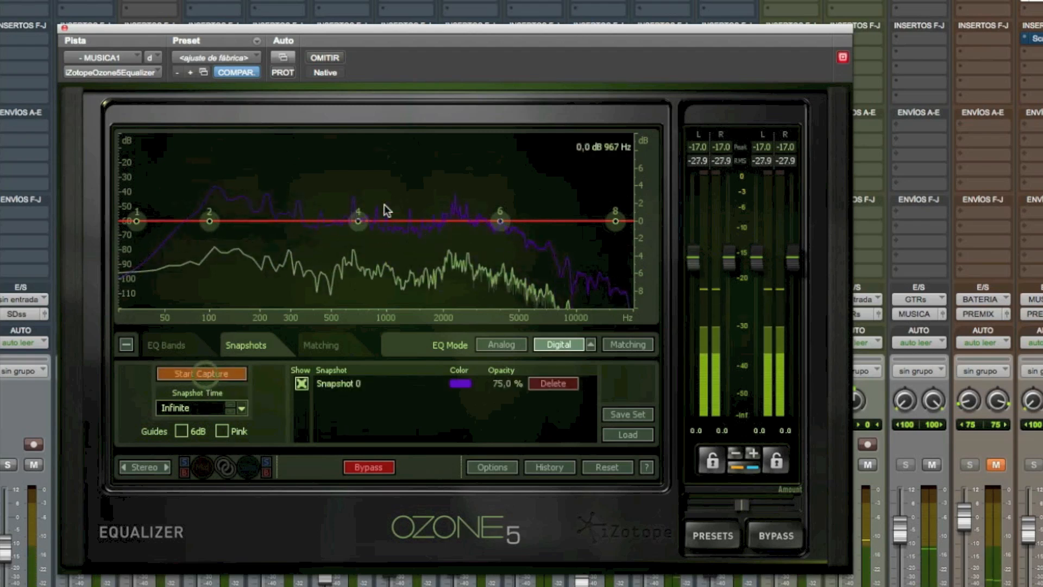
pyautogui.press('space')
pyautogui.moveTo(496, 384); pyautogui.dragTo(493, 370)
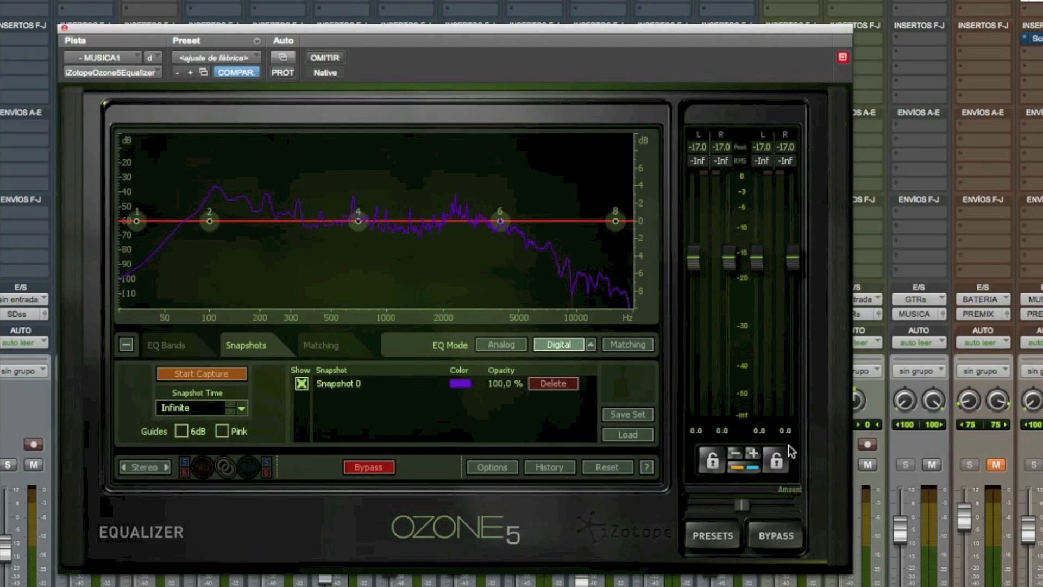
# Step: Try switching Matching on and off and moving EQ band 4, reset the band to 0 dB, and close the equalizer
pyautogui.click(628, 344)
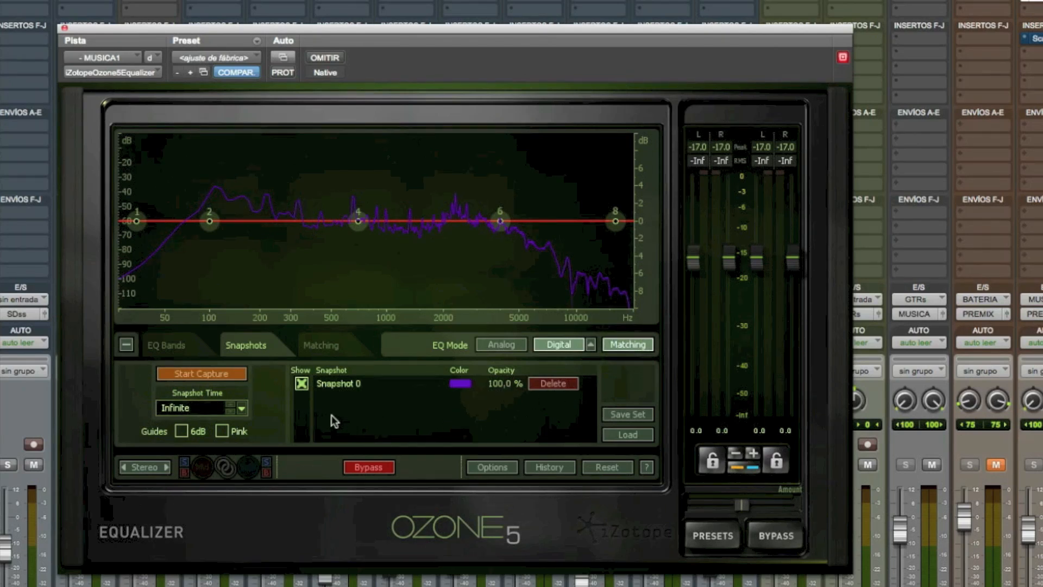
pyautogui.click(625, 344)
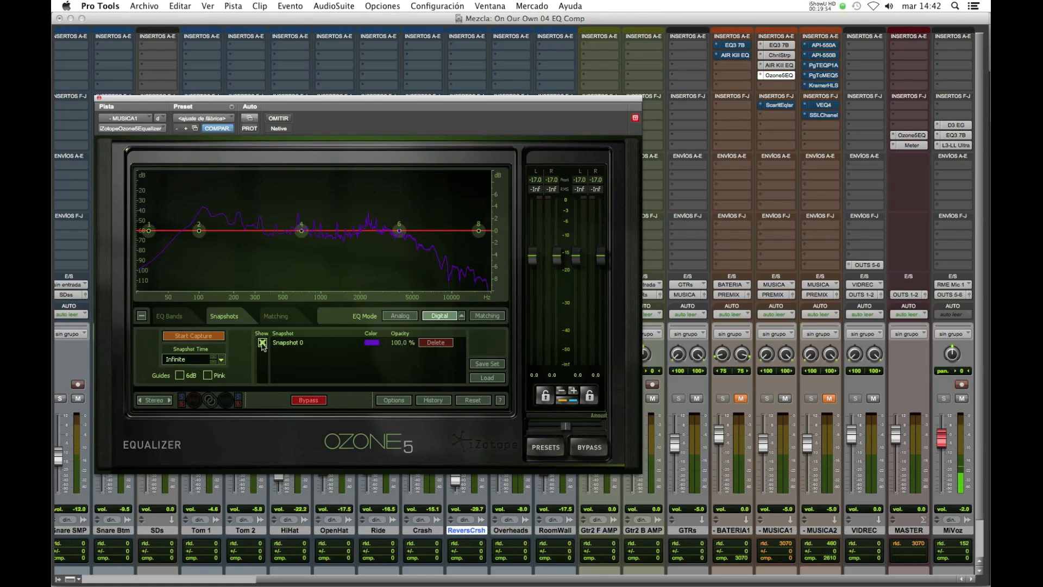
pyautogui.moveTo(301, 230)
pyautogui.mouseDown()
pyautogui.moveTo(262, 211)
pyautogui.moveTo(282, 226)
pyautogui.moveTo(337, 227)
pyautogui.moveTo(301, 226)
pyautogui.mouseUp()
pyautogui.doubleClick(300, 226)
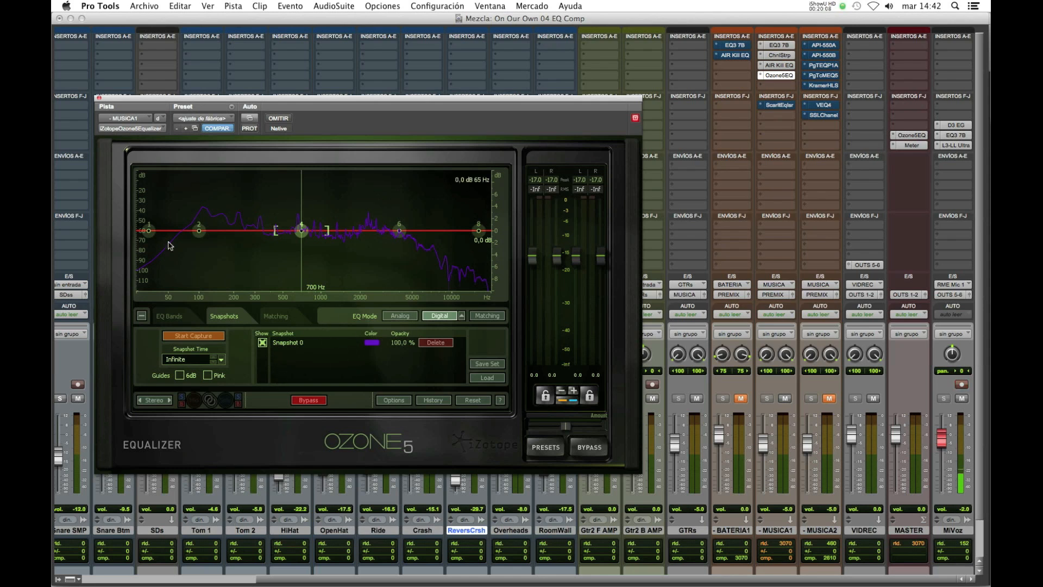
pyautogui.click(99, 99)
# Step: Open the Scarlett Equalizer on MUSICA1, take it out of bypass, and move its window toward the middle of the mixer
pyautogui.click(780, 106)
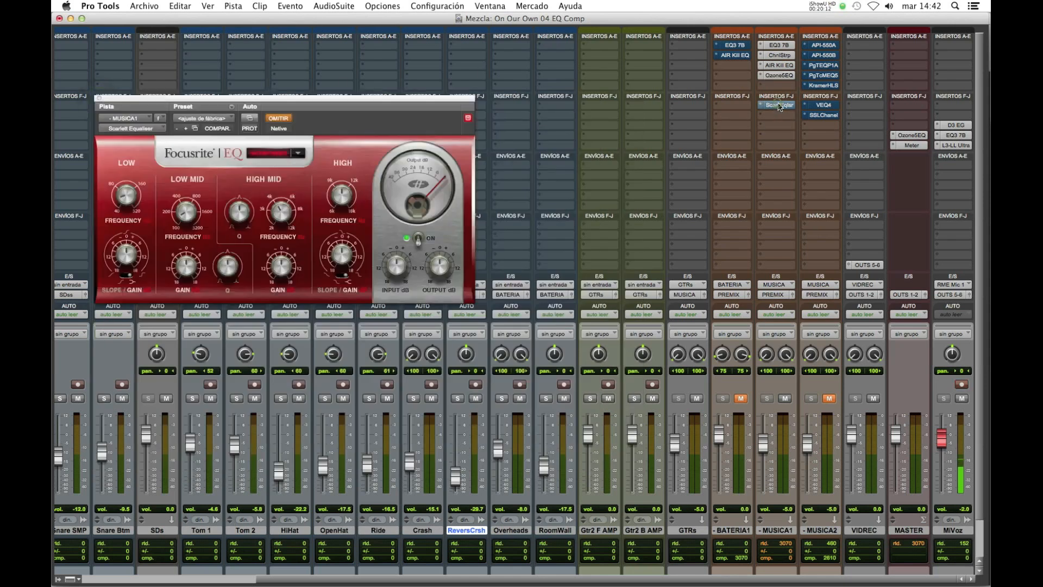
pyautogui.keyDown('super'); pyautogui.click(782, 106); pyautogui.keyUp('super')
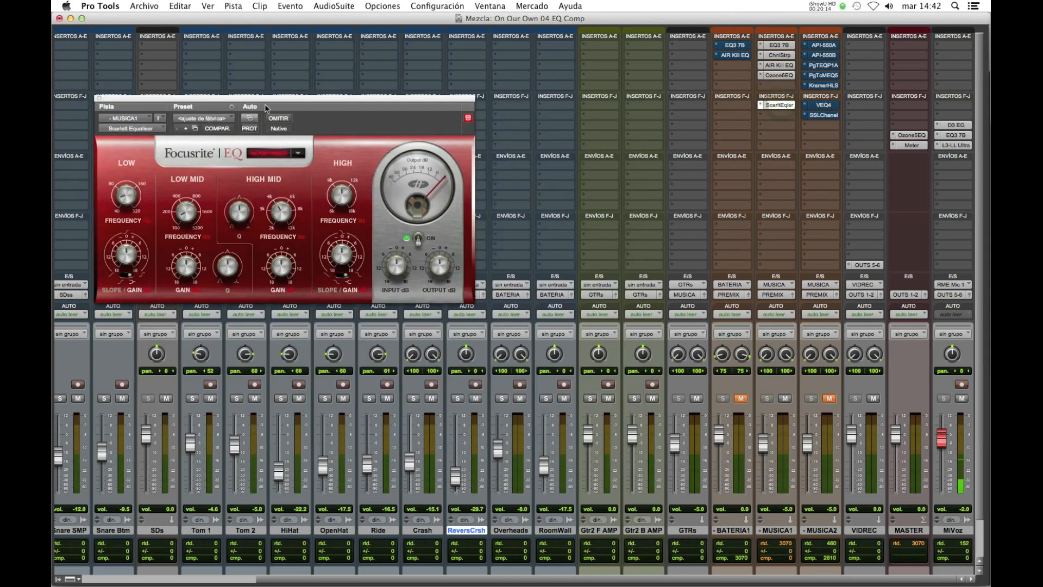
pyautogui.moveTo(274, 100); pyautogui.dragTo(374, 107)
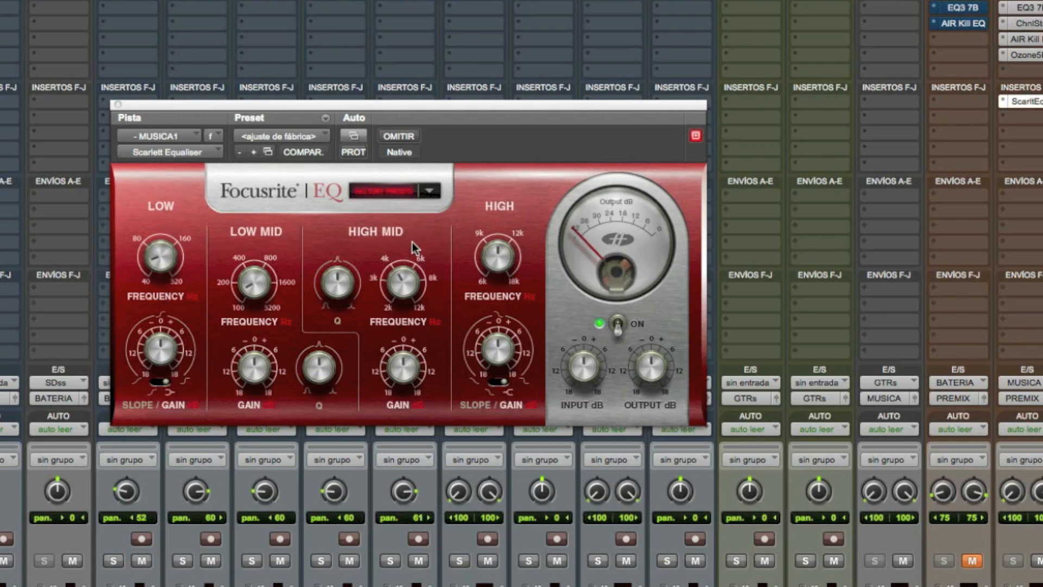
# Step: Look through the Scarlett EQ's factory presets without choosing one, and close the equalizer
pyautogui.click(428, 191)
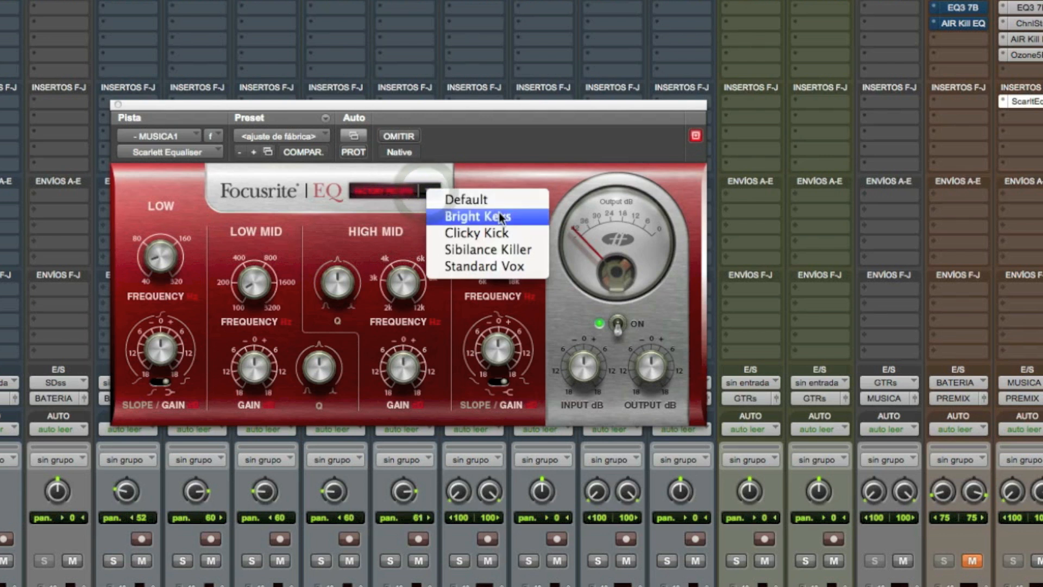
pyautogui.click(553, 318)
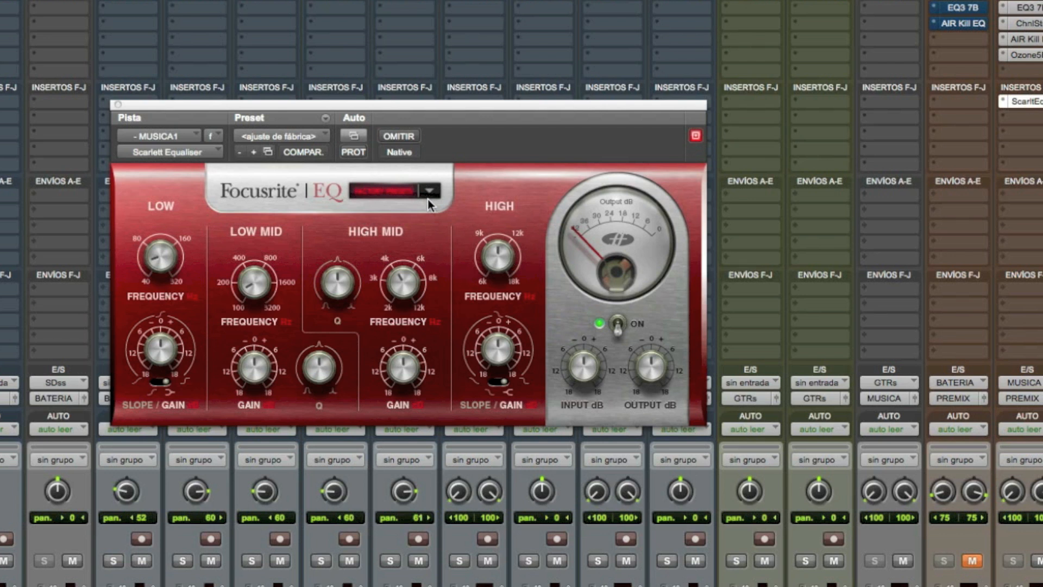
pyautogui.moveTo(489, 105)
pyautogui.mouseDown()
pyautogui.moveTo(494, 99)
pyautogui.moveTo(491, 107)
pyautogui.mouseUp()
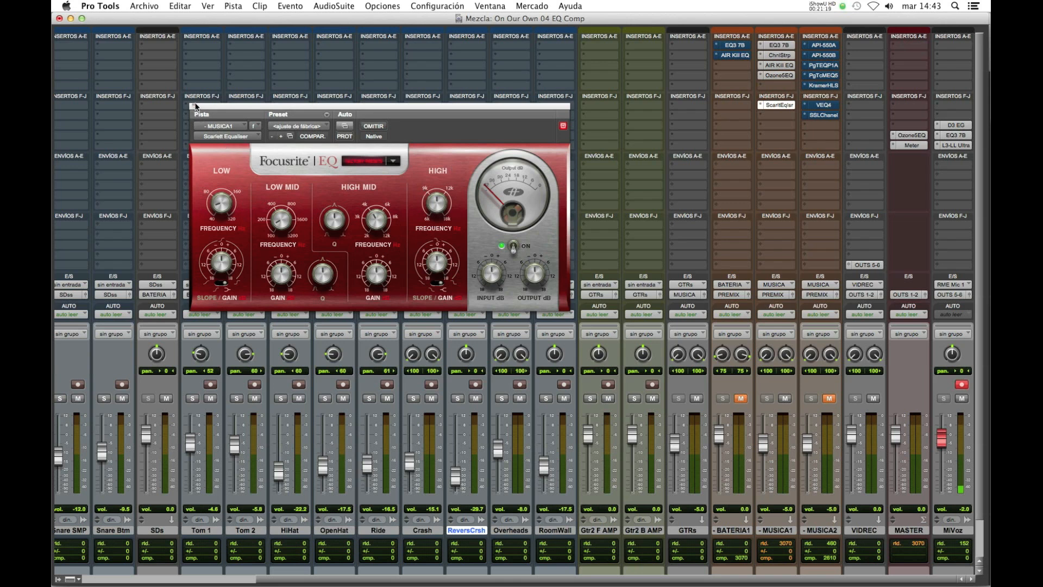
pyautogui.click(195, 106)
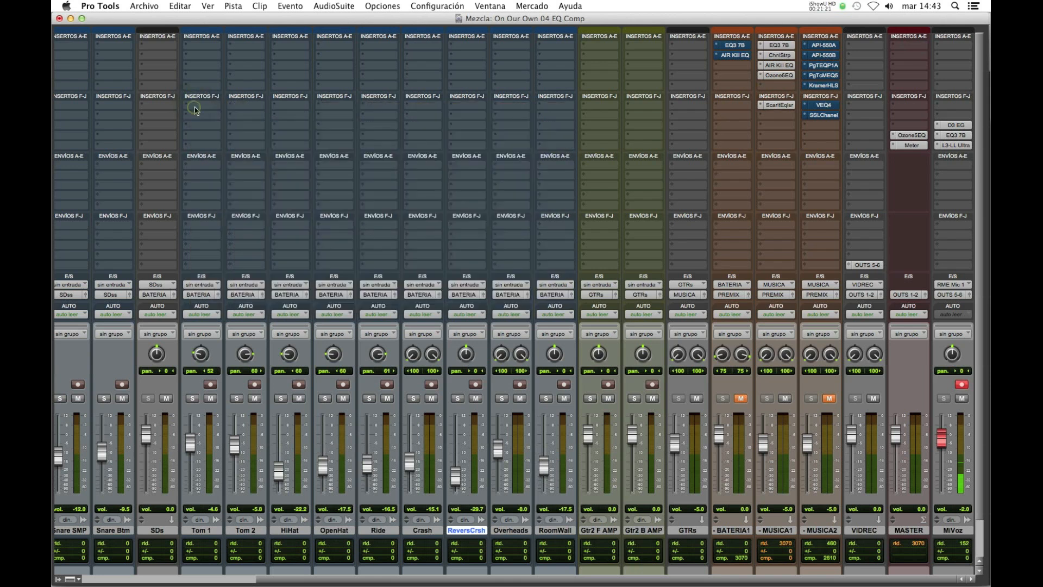
# Step: Bypass all inserts on MUSICA1, open the PuigTec EQP1A on MUSICA2 and reposition its window over the mixer
pyautogui.moveTo(775, 108); pyautogui.dragTo(779, 39)
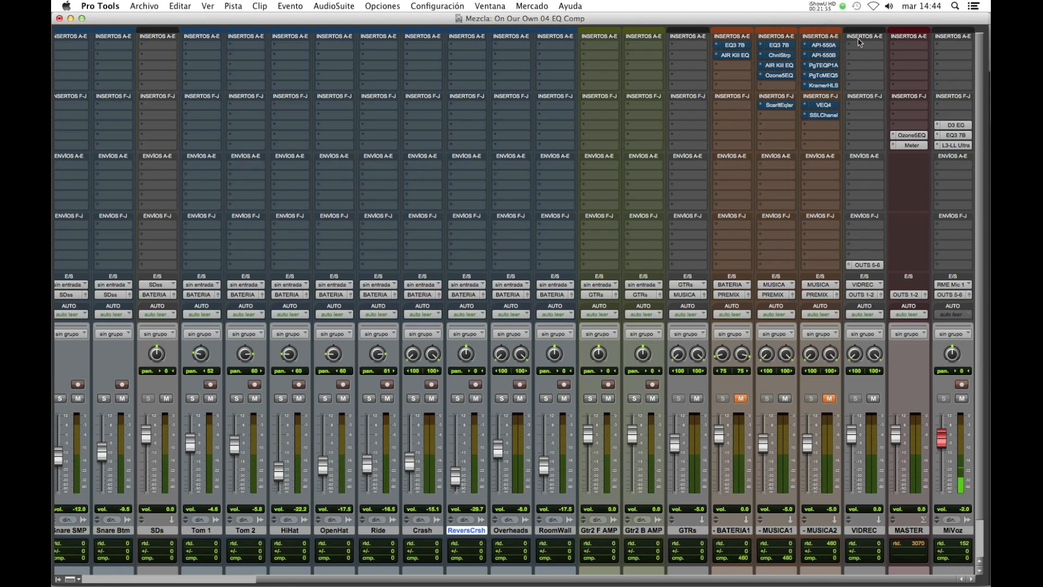
pyautogui.click(834, 66)
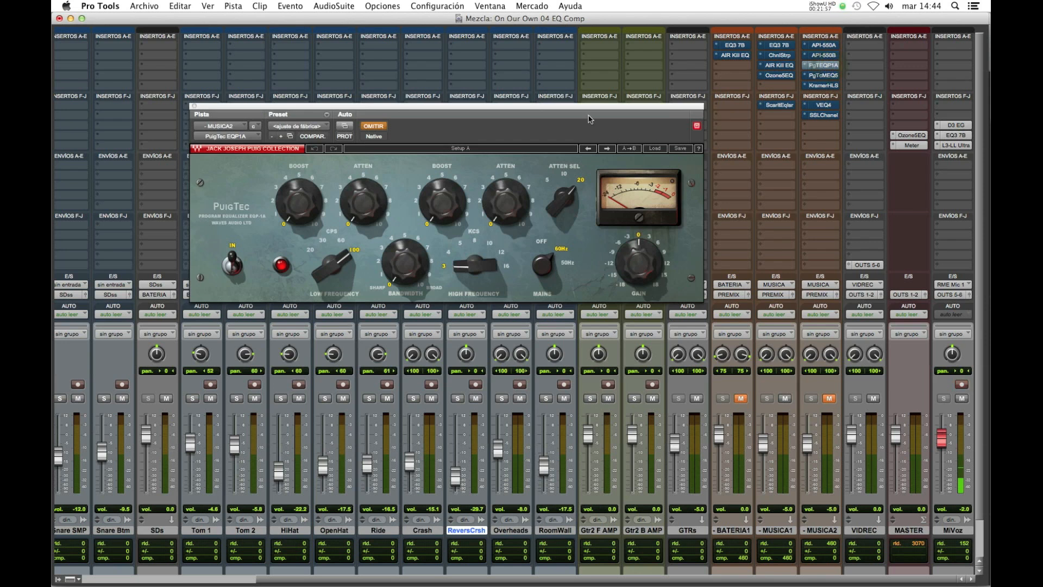
pyautogui.moveTo(590, 107); pyautogui.dragTo(547, 135)
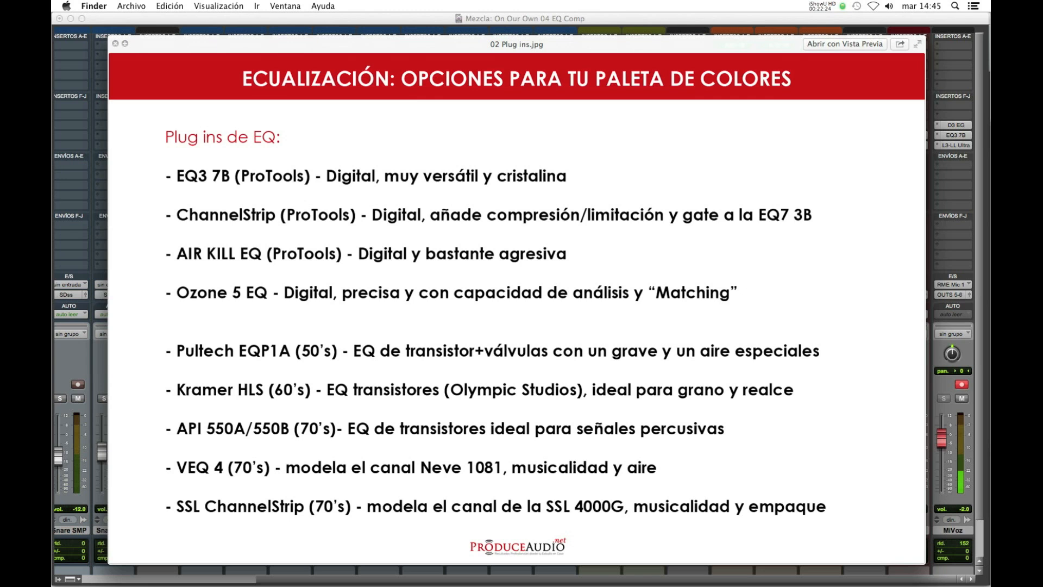
# Step: Close the plug-in overview image, copy the PuigTec EQP1A from MUSICA2 to BATERIA1 and take the copy out of bypass
pyautogui.press('space')
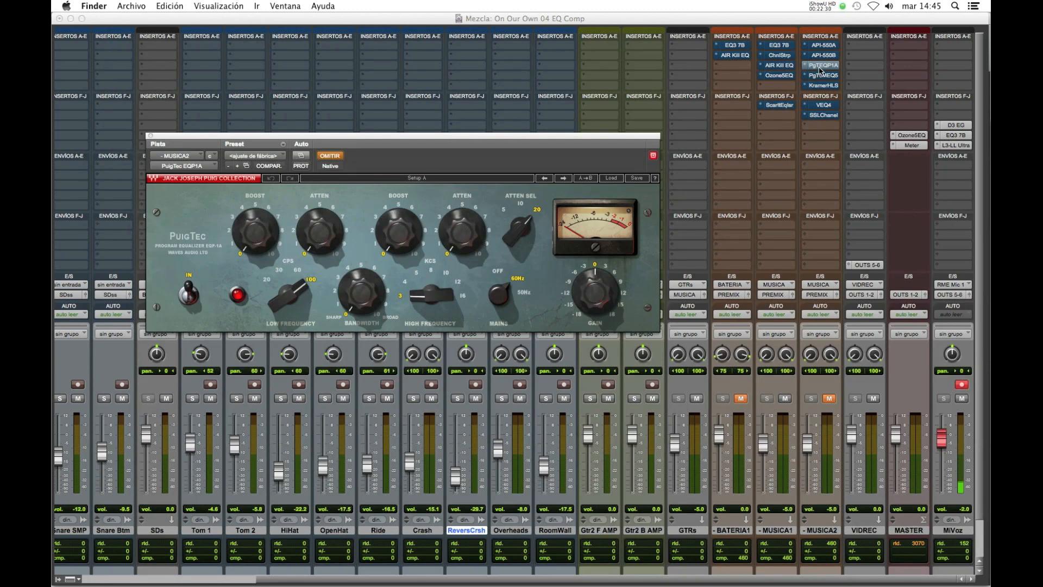
pyautogui.moveTo(820, 69); pyautogui.dragTo(740, 78)
pyautogui.click(739, 78)
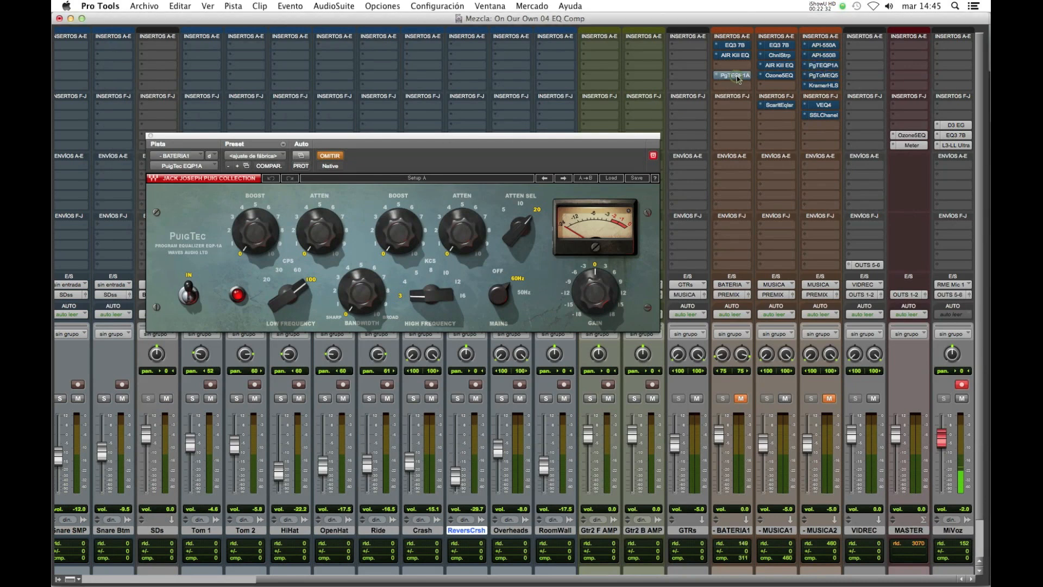
pyautogui.click(330, 157)
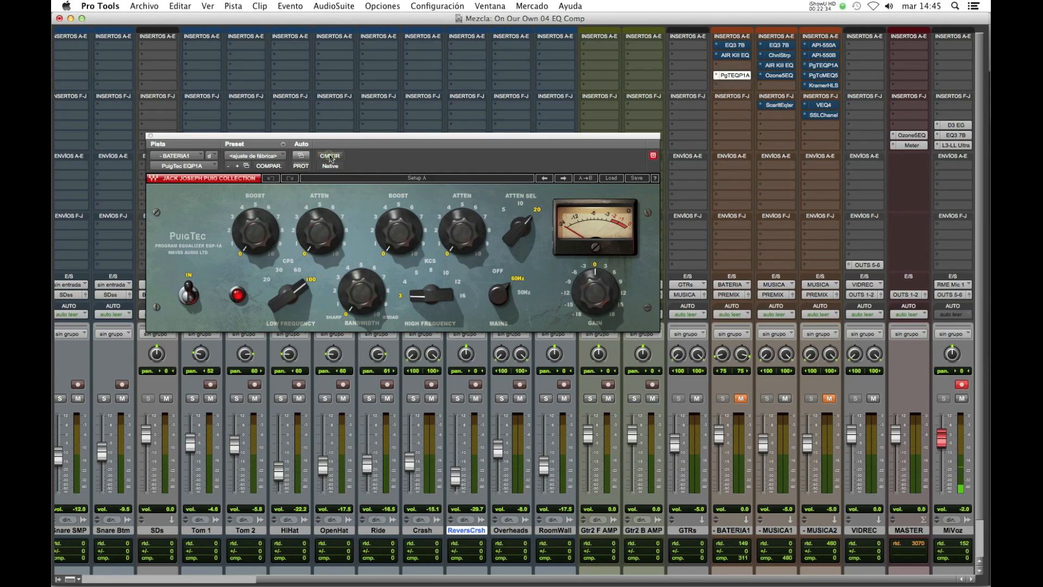
# Step: During drum playback, set the PuigTec's low Boost to about 7, low frequency to 60 CPS and output gain to about -6
pyautogui.moveTo(261, 241); pyautogui.dragTo(261, 220)
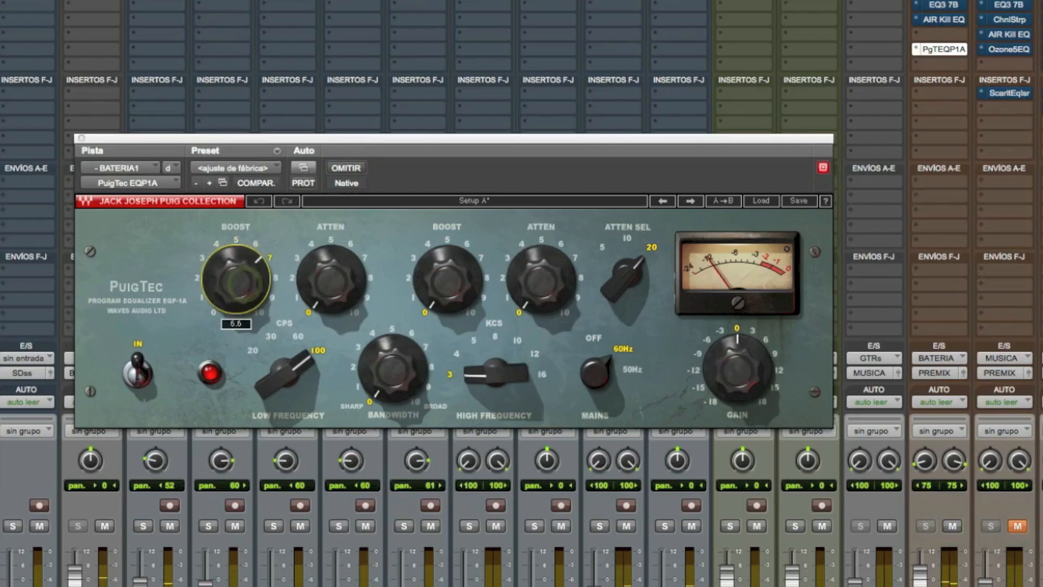
pyautogui.moveTo(280, 333); pyautogui.dragTo(293, 364)
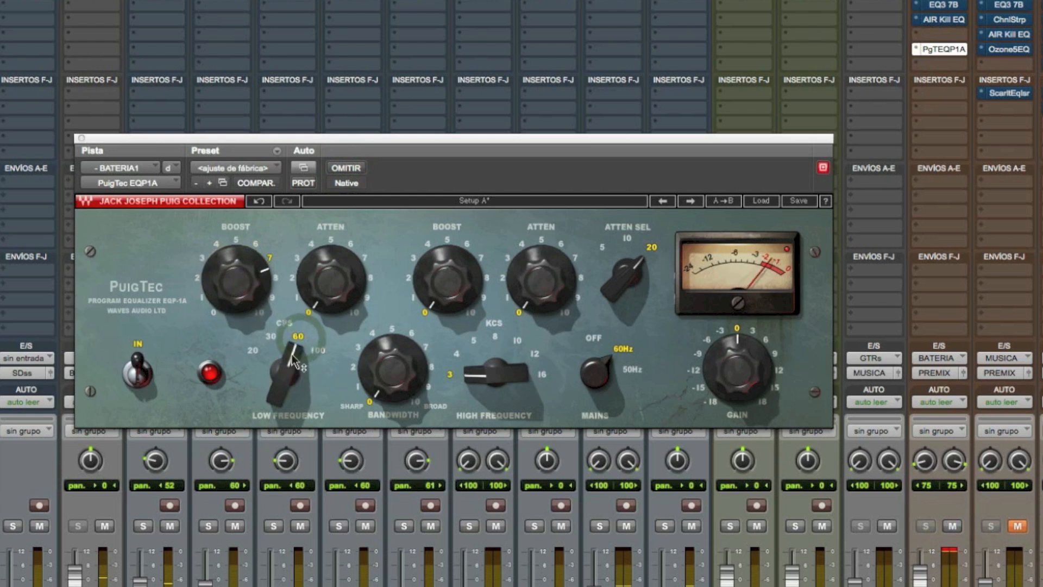
pyautogui.moveTo(744, 365); pyautogui.dragTo(747, 370)
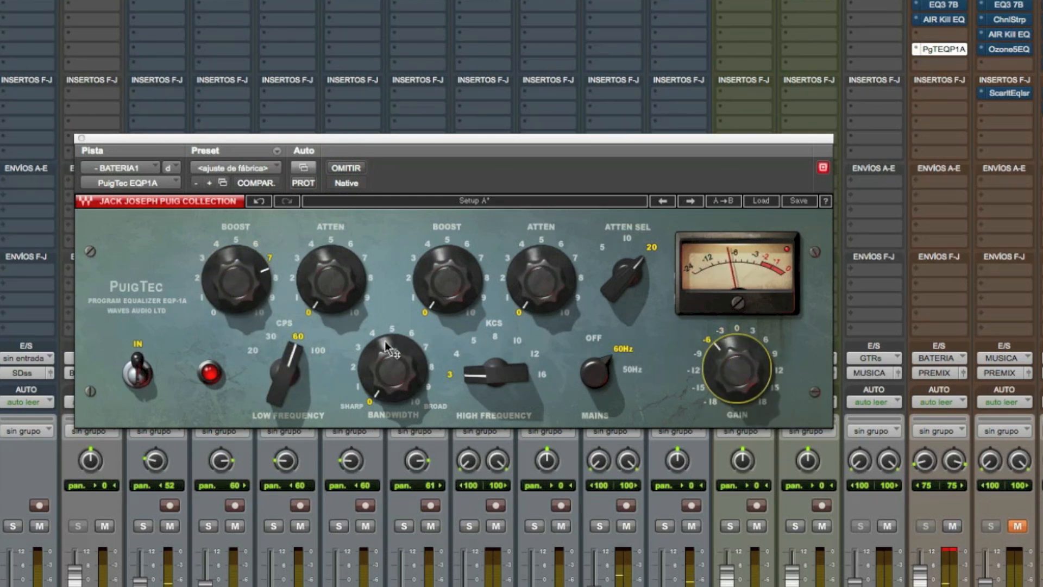
# Step: Try the PuigTec's low-frequency settings of 100, 60, 30 and 20 CPS on the boosted drum bus
pyautogui.click(317, 351)
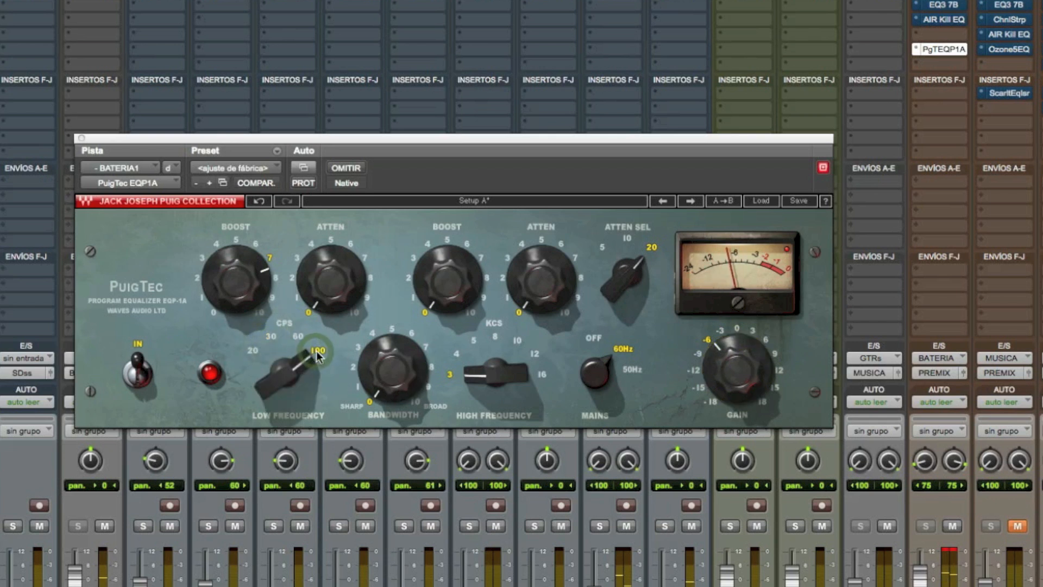
pyautogui.click(288, 343)
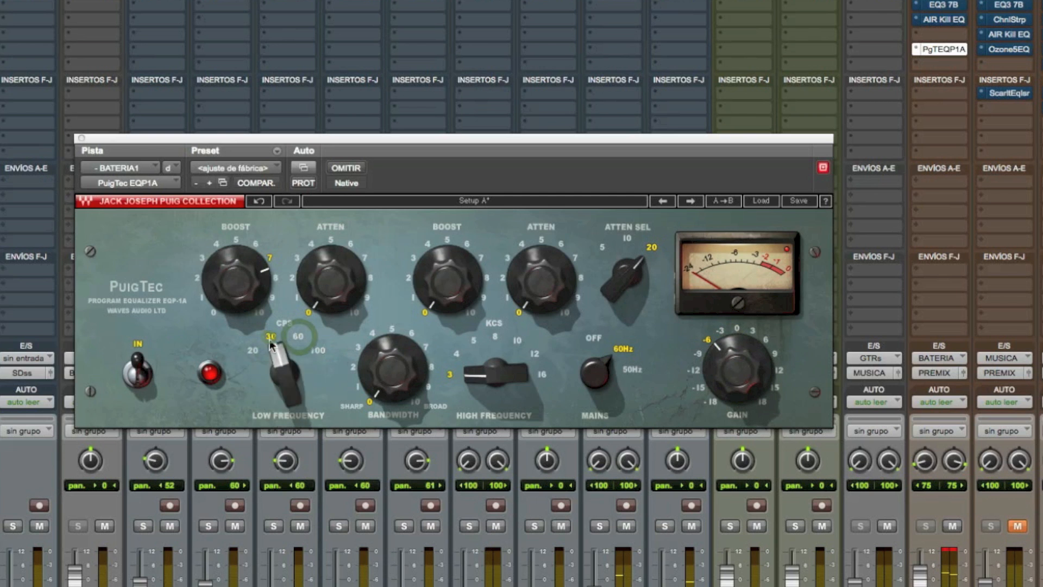
pyautogui.click(275, 340)
pyautogui.click(299, 338)
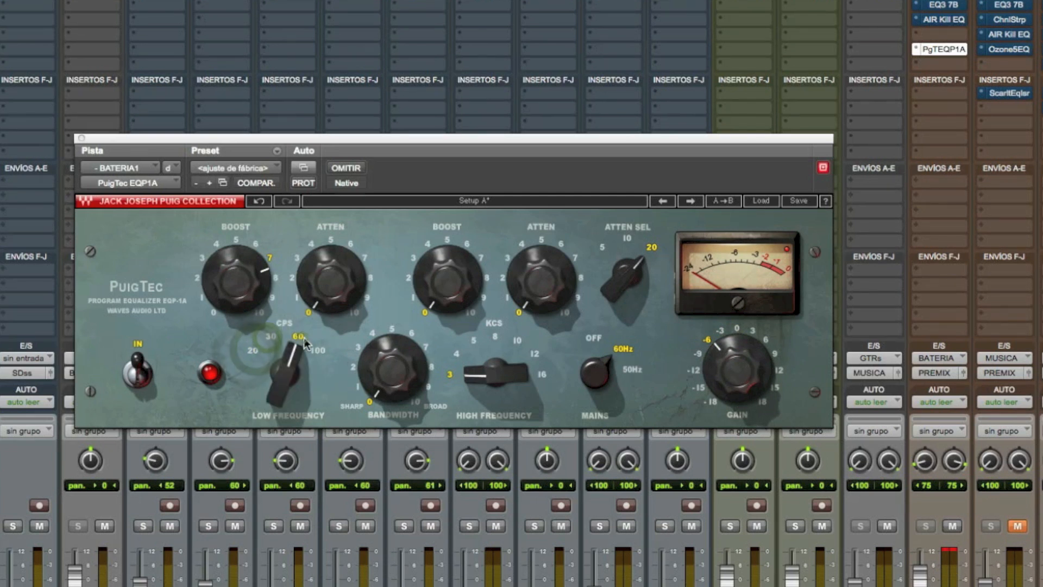
pyautogui.click(322, 351)
pyautogui.click(257, 352)
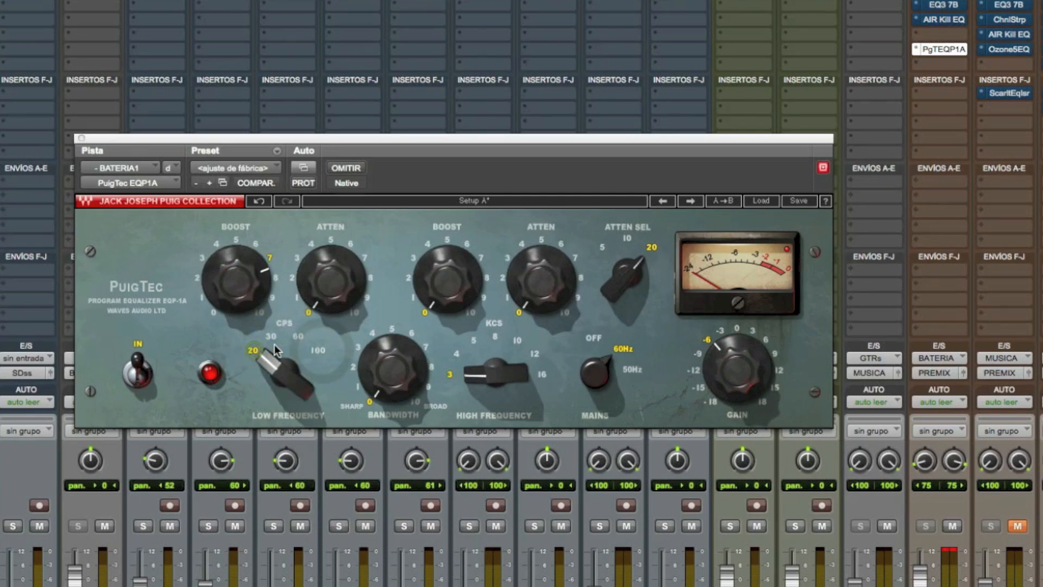
pyautogui.click(304, 338)
pyautogui.click(322, 353)
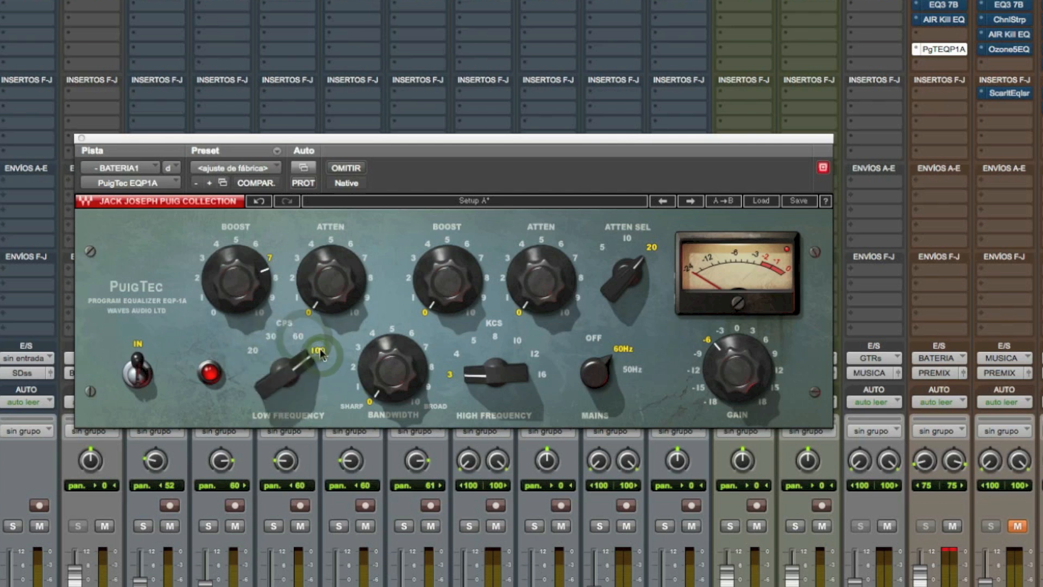
pyautogui.click(300, 337)
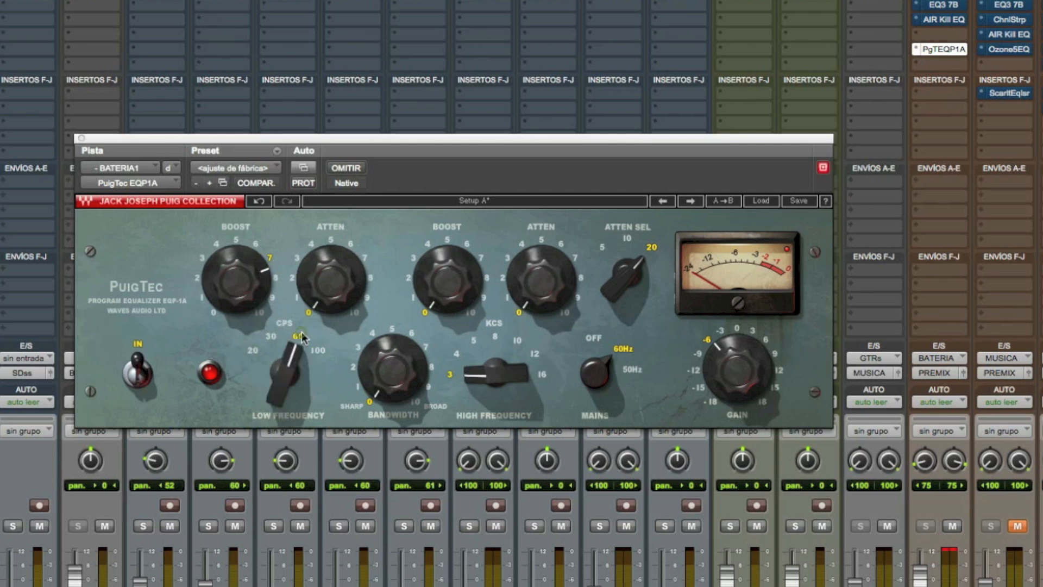
pyautogui.click(270, 339)
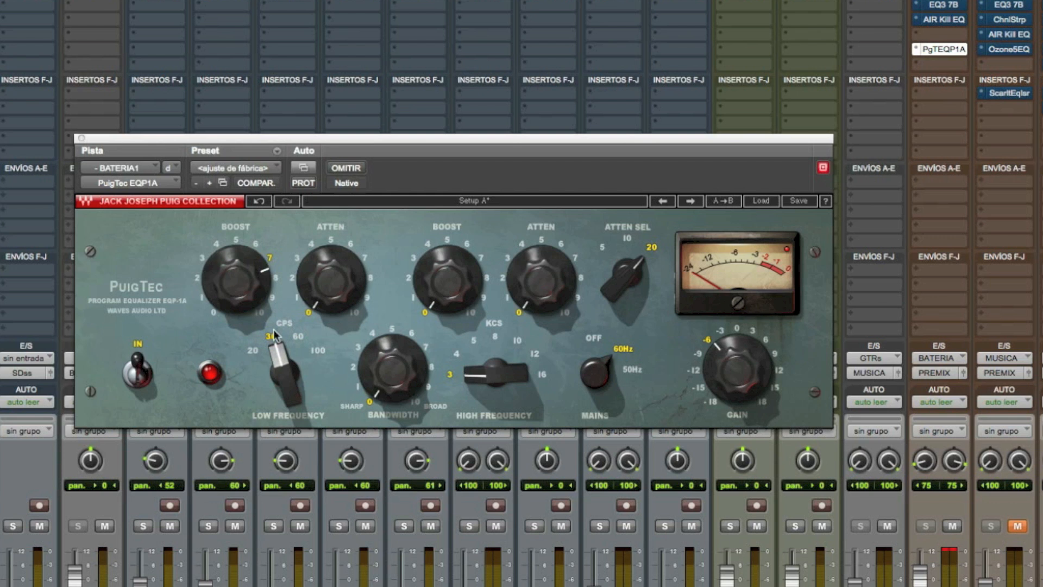
pyautogui.click(252, 351)
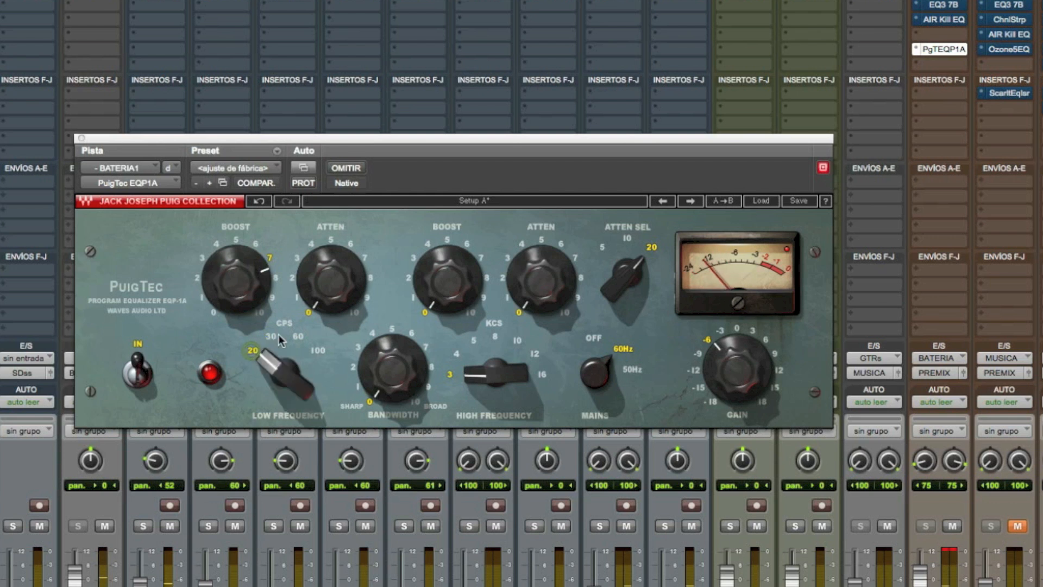
# Step: Compare the low frequency at 100, 60 and 30 CPS on the drums and leave it at 30 CPS
pyautogui.click(317, 351)
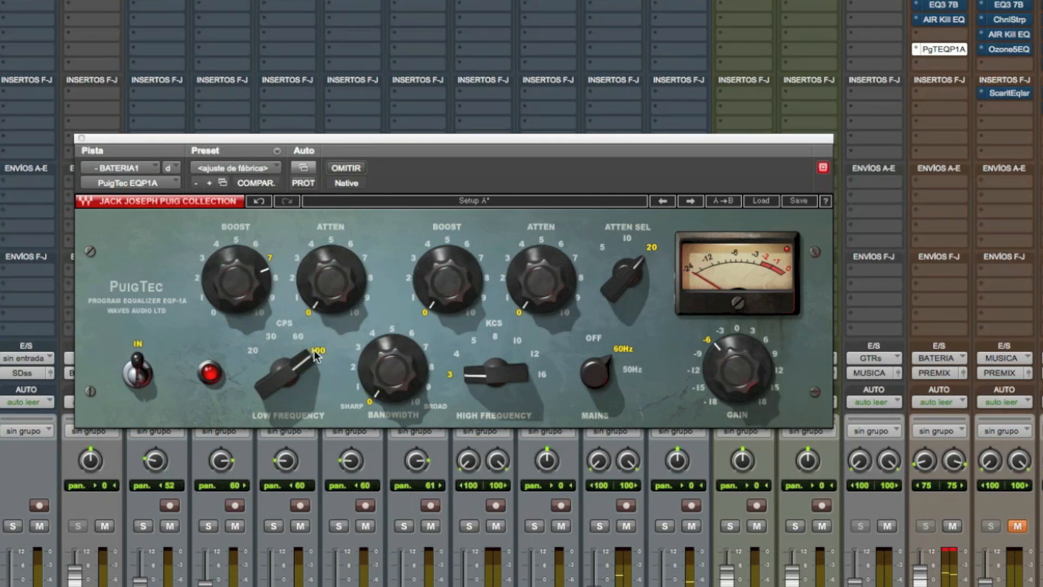
pyautogui.click(297, 337)
pyautogui.click(272, 338)
pyautogui.click(296, 335)
pyautogui.click(273, 337)
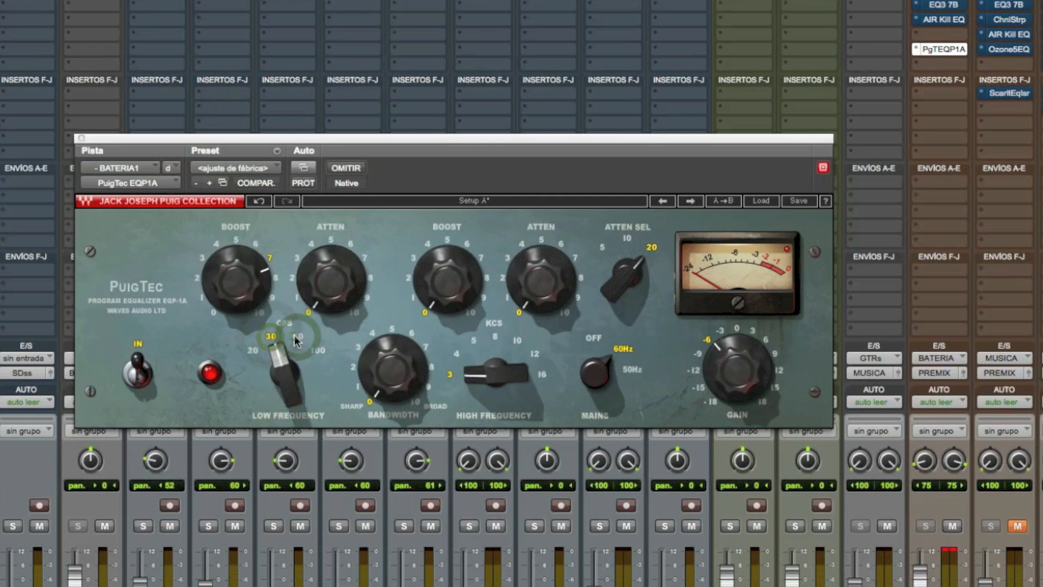
pyautogui.click(294, 335)
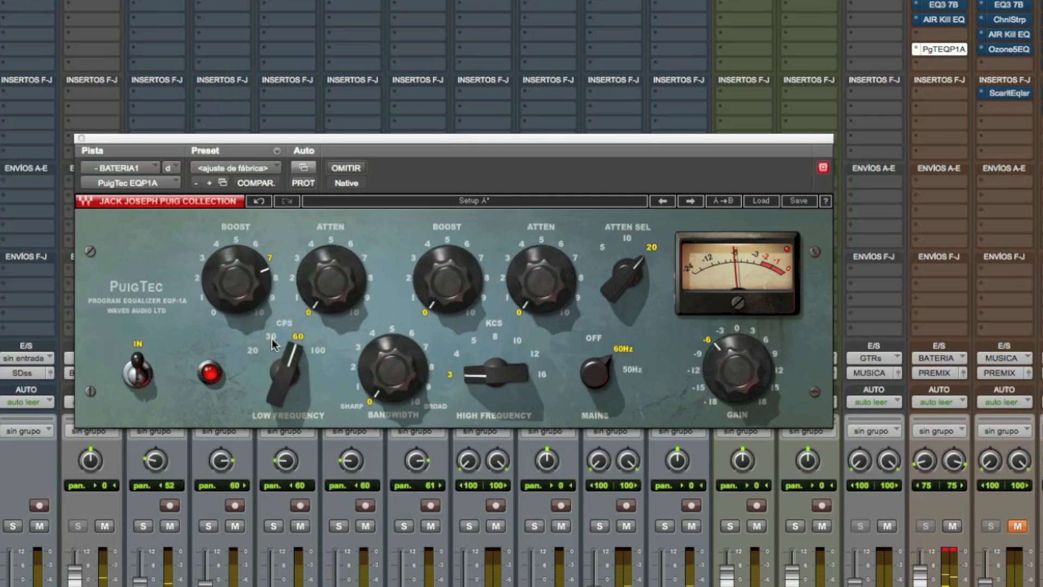
pyautogui.click(272, 338)
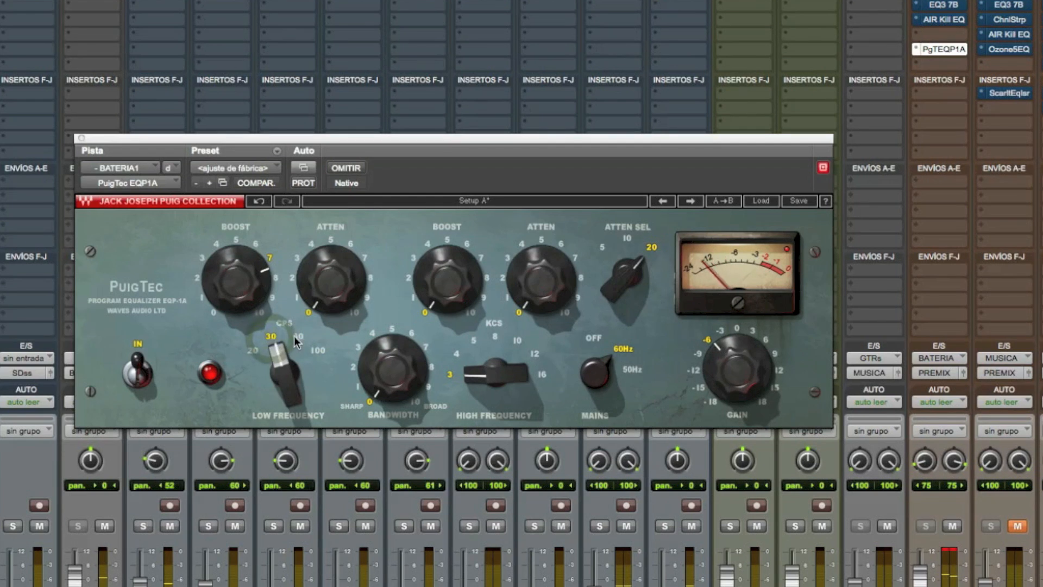
pyautogui.click(296, 337)
pyautogui.click(271, 338)
# Step: Lower the PuigTec's low Boost to about 1 and set the bandwidth to about 2
pyautogui.moveTo(256, 286); pyautogui.dragTo(256, 304)
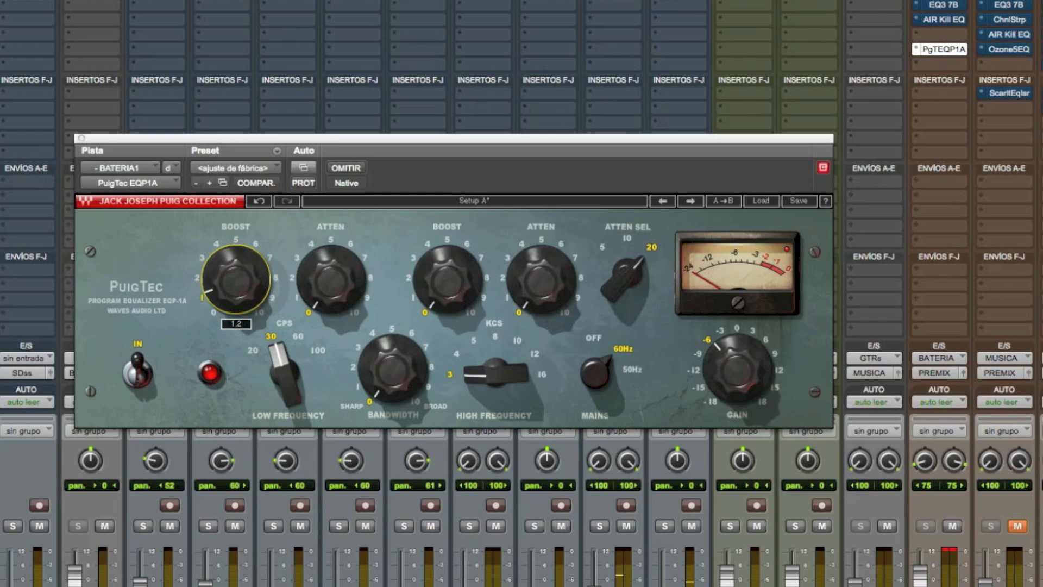
pyautogui.moveTo(253, 269); pyautogui.dragTo(252, 273)
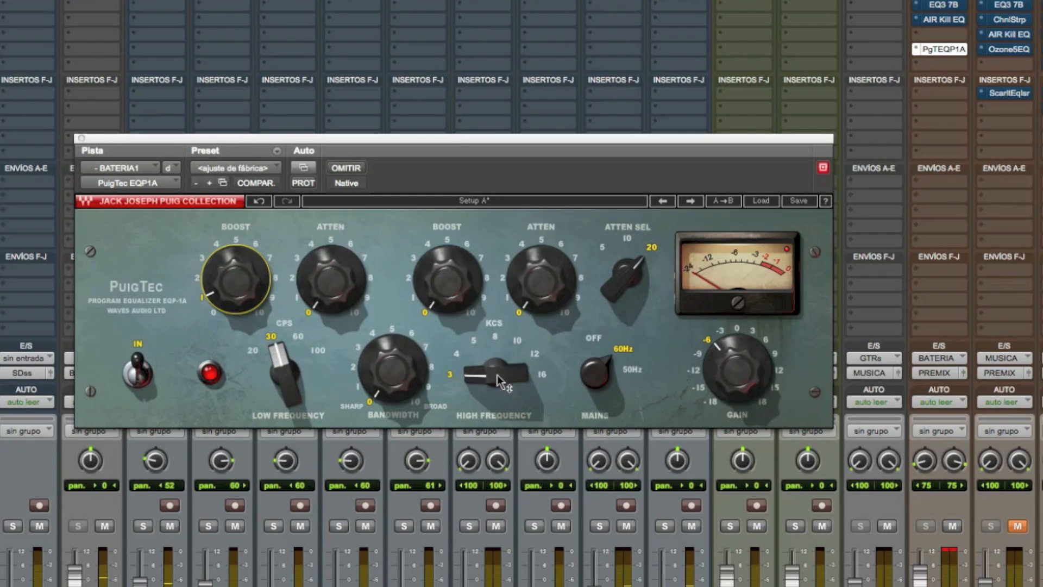
pyautogui.moveTo(392, 369); pyautogui.dragTo(392, 356)
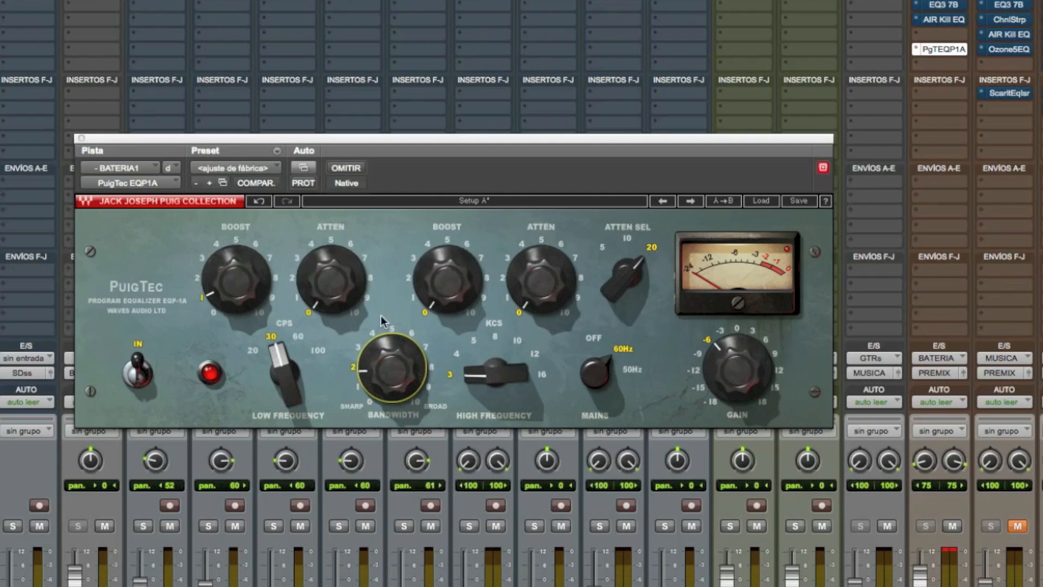
# Step: Try the low Boost at about 2 with the low Atten at about 1, and return them to about 1 and 0
pyautogui.moveTo(379, 400)
pyautogui.click(331, 281)
pyautogui.moveTo(238, 283); pyautogui.dragTo(239, 278)
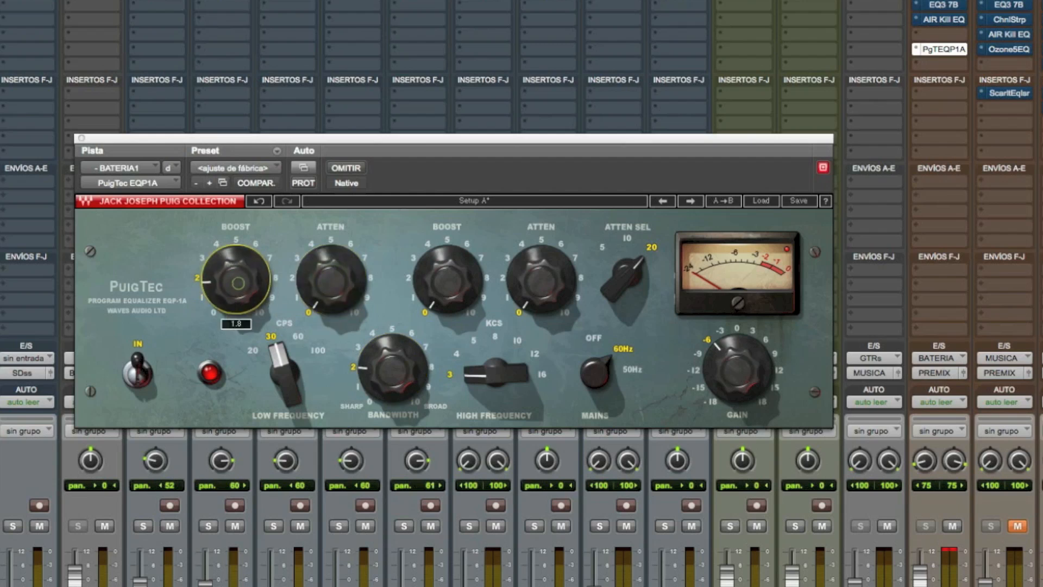
pyautogui.moveTo(321, 298); pyautogui.dragTo(318, 294)
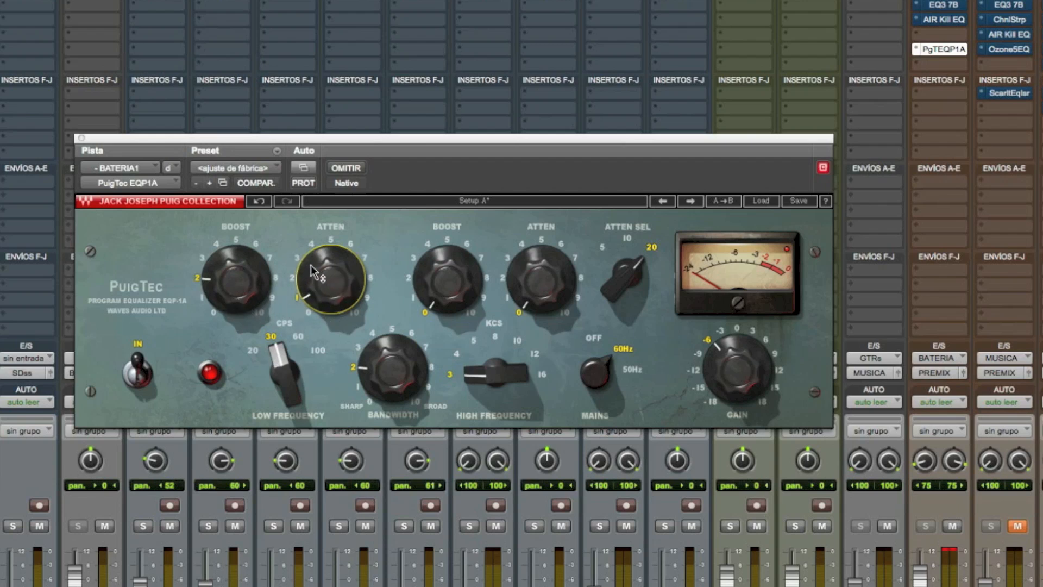
pyautogui.click(331, 282)
pyautogui.moveTo(331, 280); pyautogui.dragTo(331, 295)
pyautogui.moveTo(236, 279); pyautogui.dragTo(236, 288)
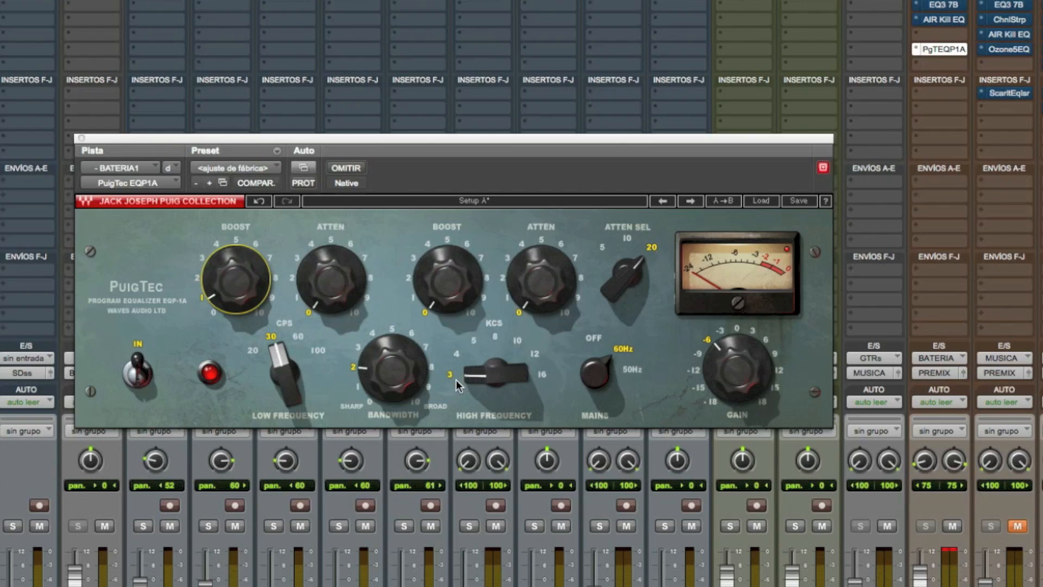
# Step: Set the high Boost to about 7.4 and audition the high frequency at 10, 12 and 16 KCS
pyautogui.moveTo(496, 375)
pyautogui.mouseDown()
pyautogui.moveTo(497, 348)
pyautogui.moveTo(497, 358)
pyautogui.mouseUp()
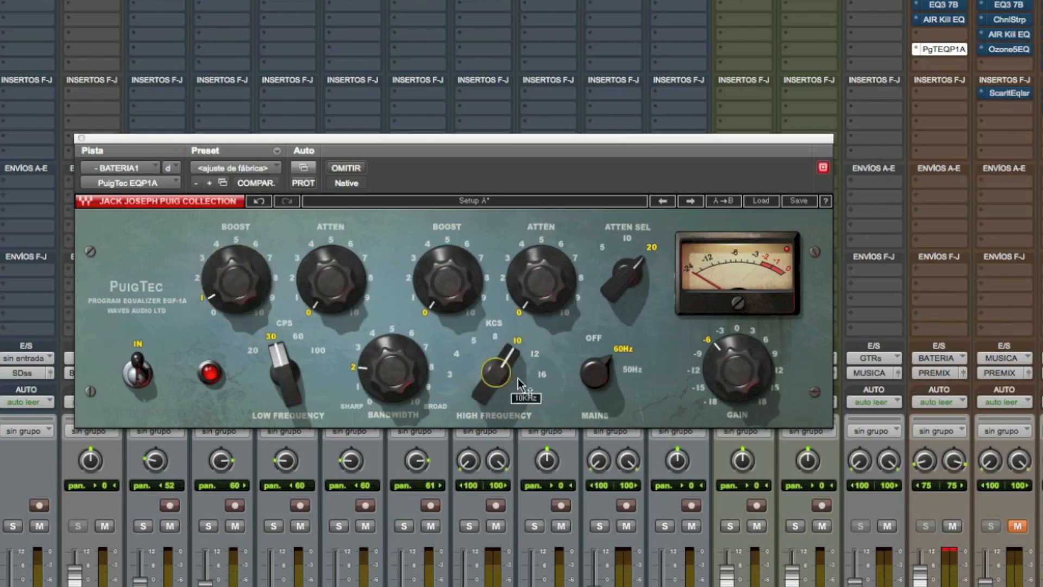
pyautogui.moveTo(459, 299); pyautogui.dragTo(458, 250)
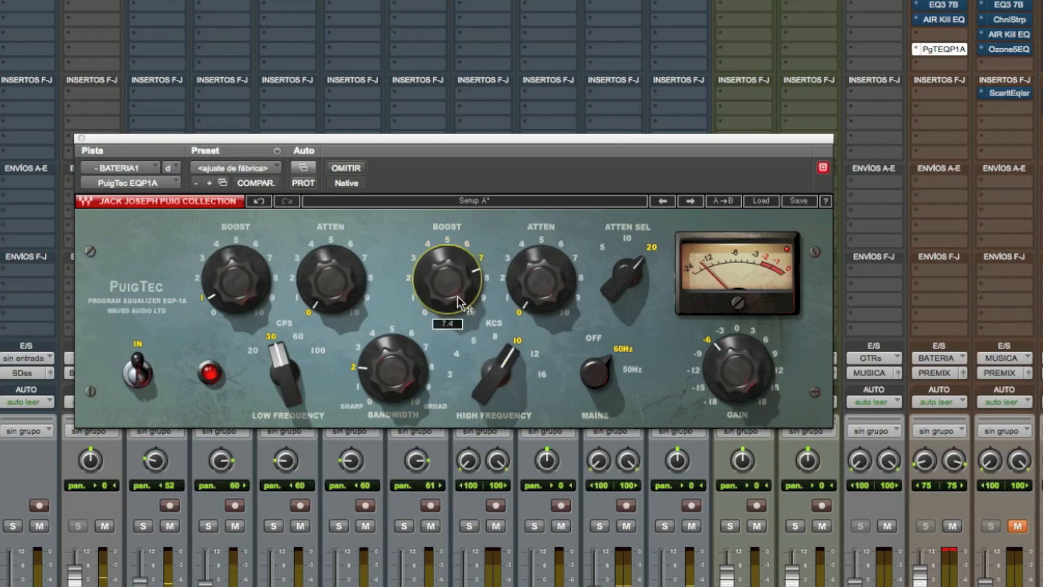
pyautogui.click(536, 353)
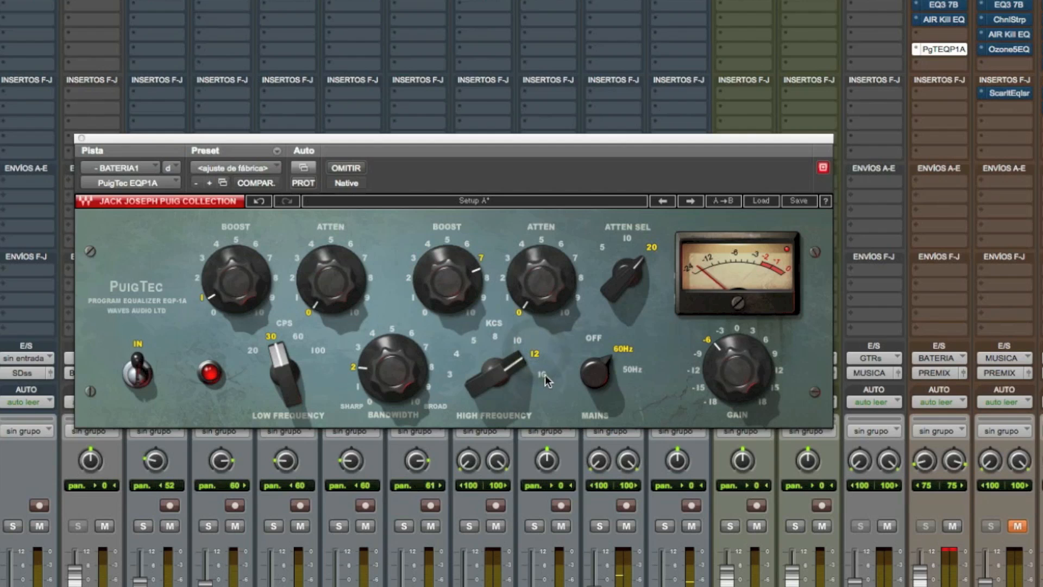
pyautogui.click(543, 374)
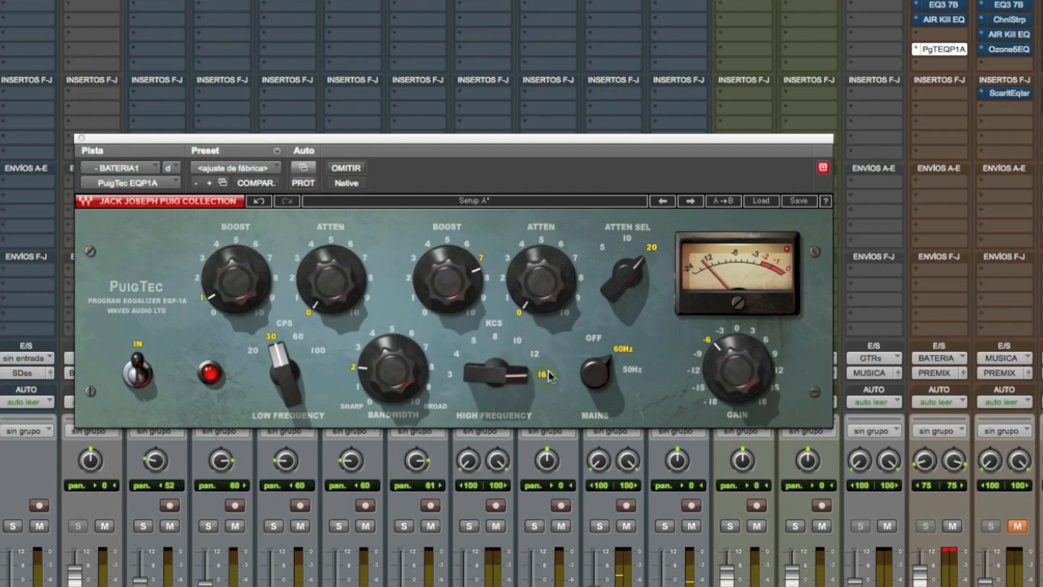
# Step: Compare the drums with the PuigTec bypassed and active, and raise its gain to about -3 dB
pyautogui.click(358, 170)
pyautogui.click(357, 169)
pyautogui.moveTo(712, 382); pyautogui.dragTo(713, 367)
# Step: Set the PuigTec's high frequency to 10 KCS, high Boost to about 4 and high Atten to about 2.2, and compare against bypass
pyautogui.click(518, 343)
pyautogui.moveTo(446, 279); pyautogui.dragTo(446, 318)
pyautogui.moveTo(538, 280)
pyautogui.mouseDown()
pyautogui.moveTo(538, 239)
pyautogui.moveTo(538, 264)
pyautogui.mouseUp()
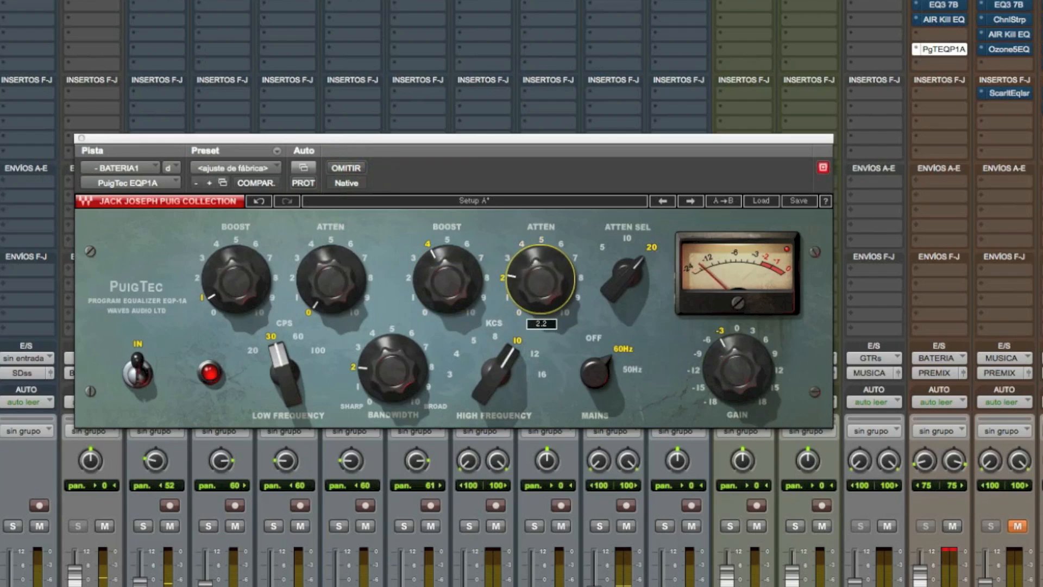
pyautogui.click(351, 167)
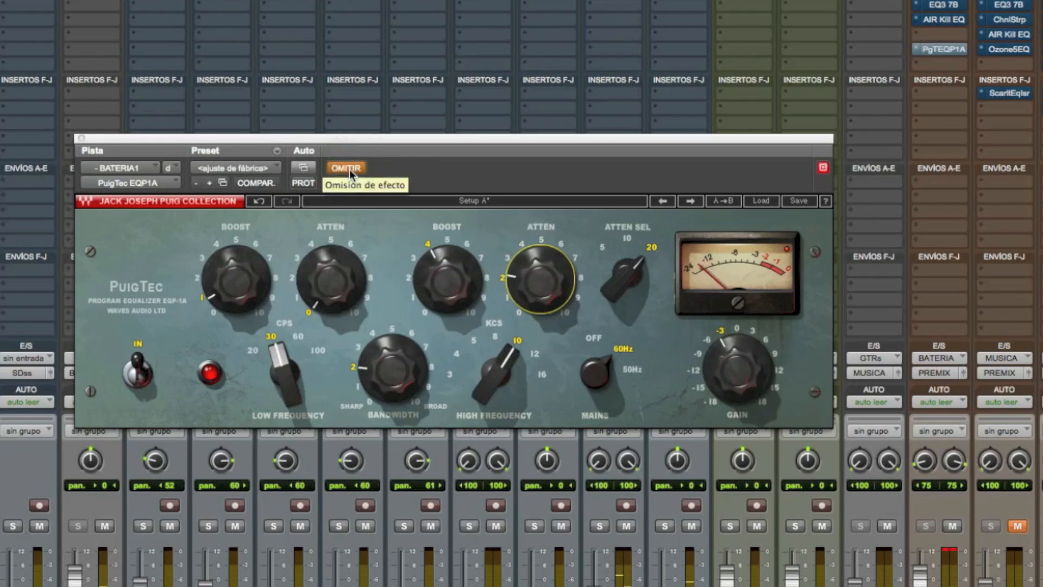
pyautogui.click(350, 169)
# Step: Fine-tune the PuigTec against bypass: low Boost about 2.1, high Boost about 3, high Atten about 1 and gain -2.7 dB
pyautogui.moveTo(237, 279); pyautogui.dragTo(236, 267)
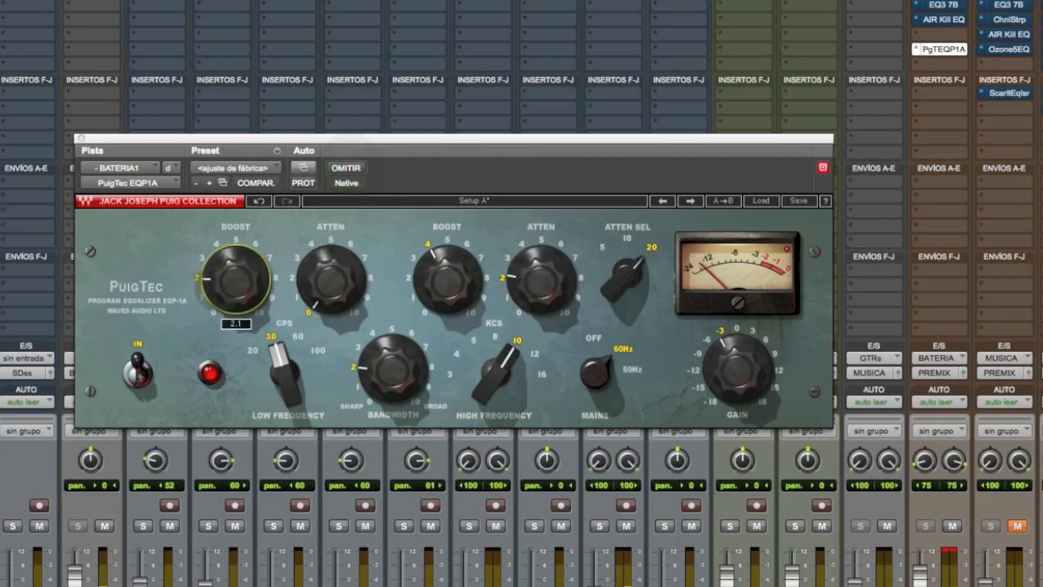
pyautogui.moveTo(441, 274); pyautogui.dragTo(451, 287)
pyautogui.moveTo(520, 286); pyautogui.dragTo(520, 302)
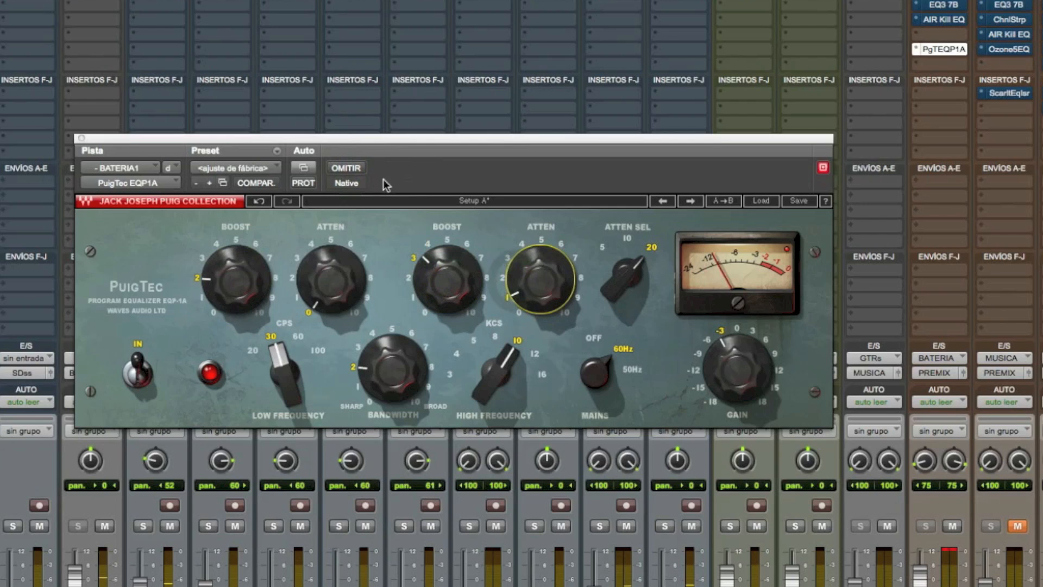
pyautogui.click(350, 169)
pyautogui.click(347, 169)
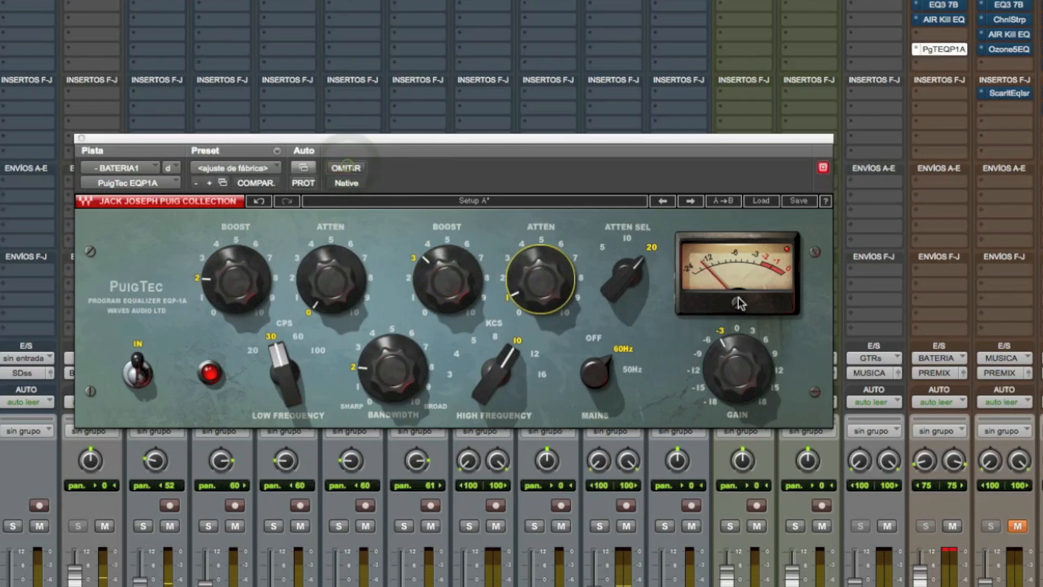
pyautogui.moveTo(761, 372); pyautogui.dragTo(762, 368)
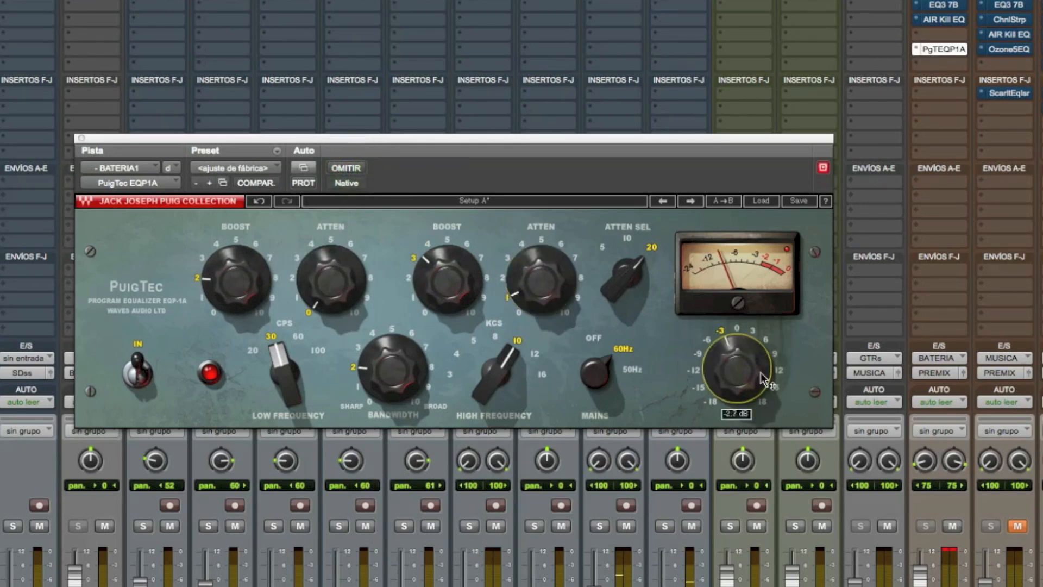
pyautogui.click(346, 168)
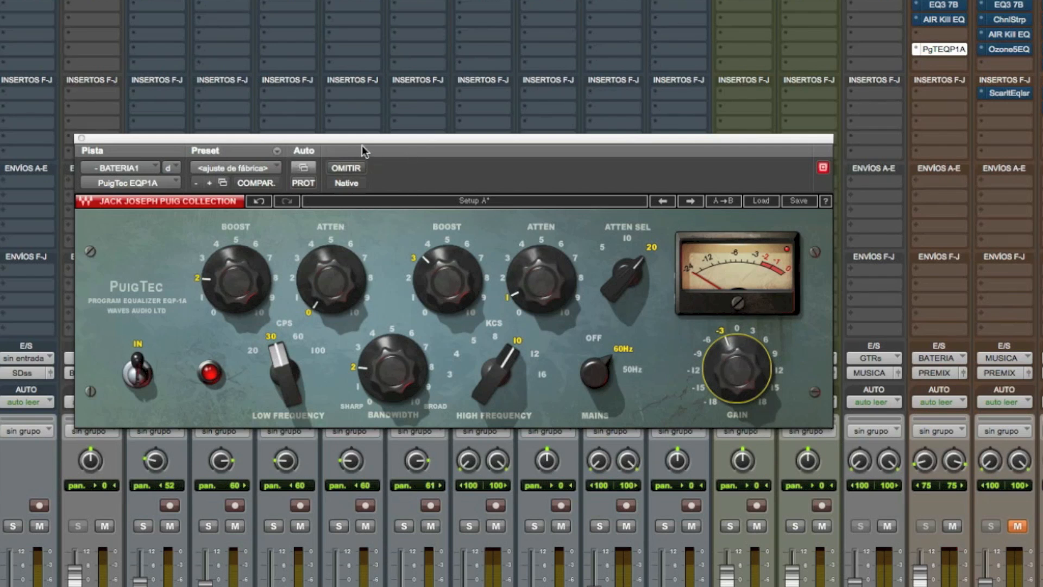
# Step: Close the PuigTec, open the Kramer HLS inserted on MUSICA2 and move its window clear of the plug-in inserts
pyautogui.moveTo(402, 141); pyautogui.dragTo(383, 145)
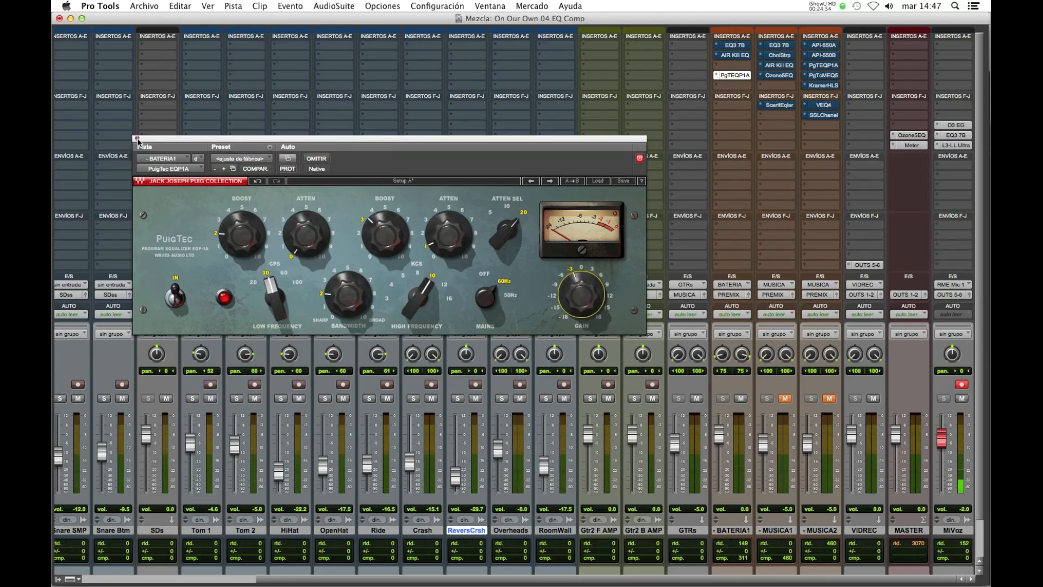
pyautogui.click(137, 139)
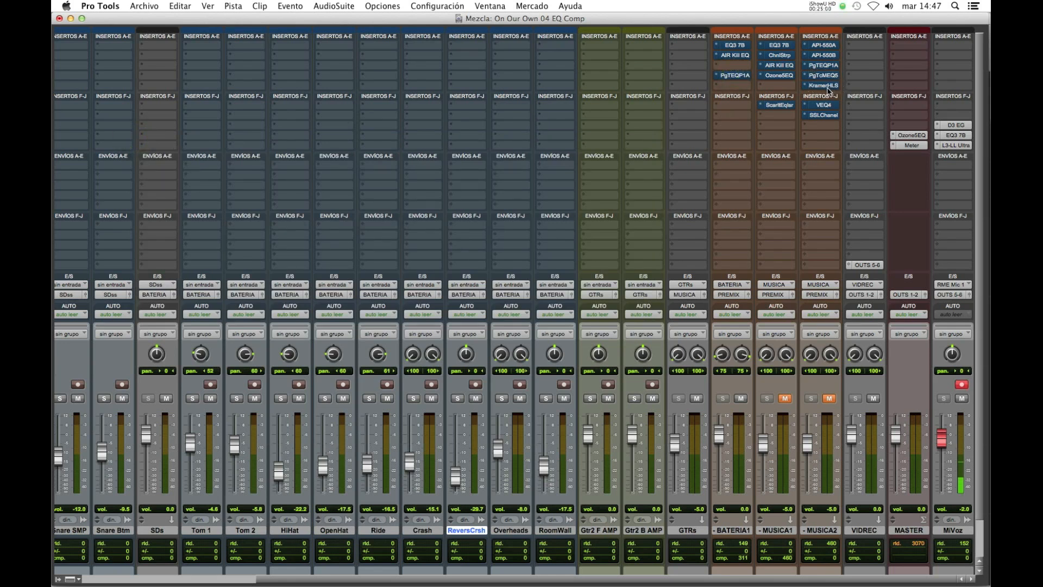
pyautogui.click(824, 85)
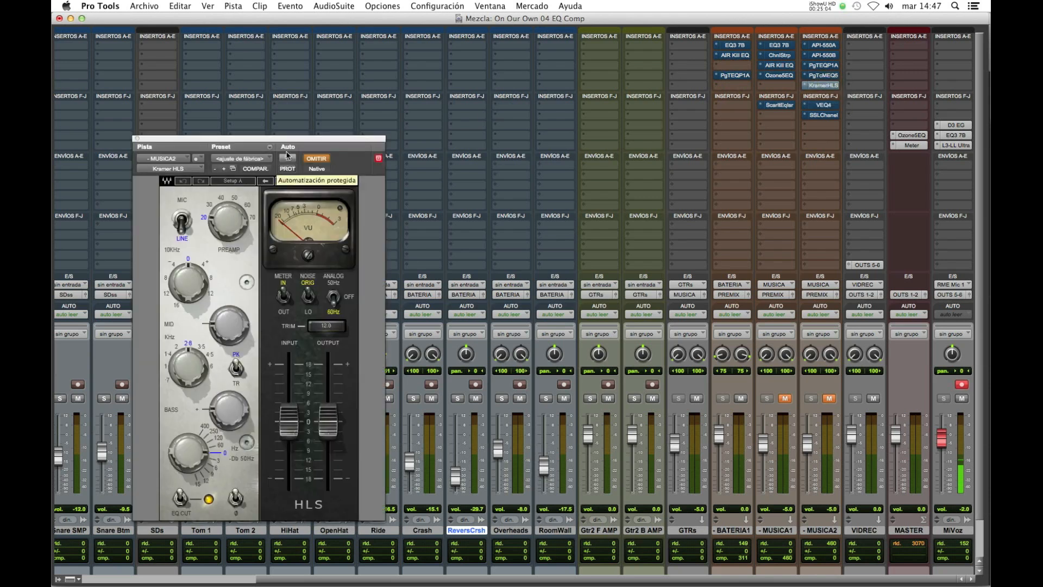
pyautogui.moveTo(288, 141); pyautogui.dragTo(473, 106)
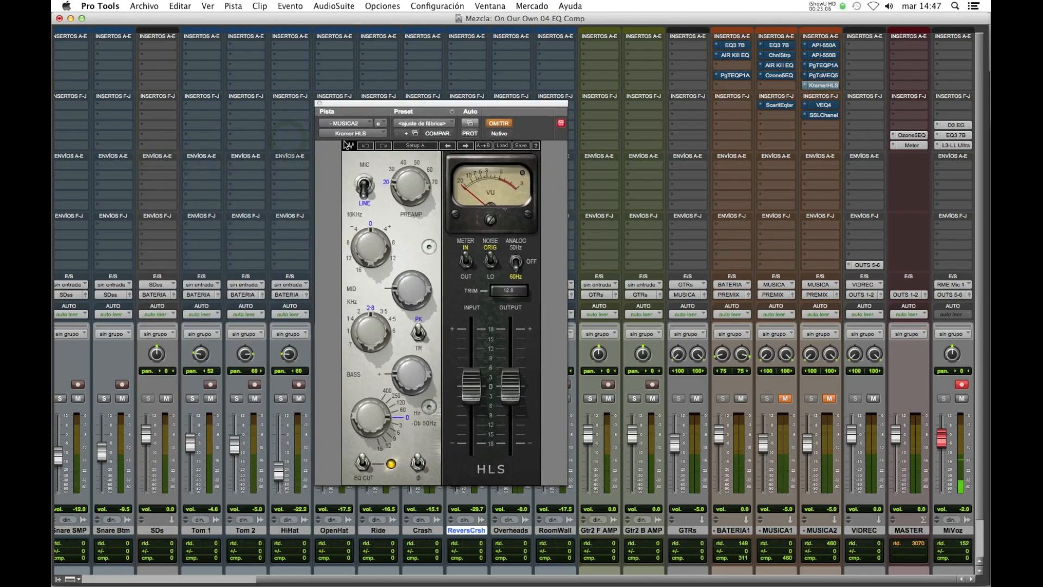
# Step: Try the HLS preamp level and its Mic/Line switch, and return them to 20 and Line
pyautogui.moveTo(351, 315)
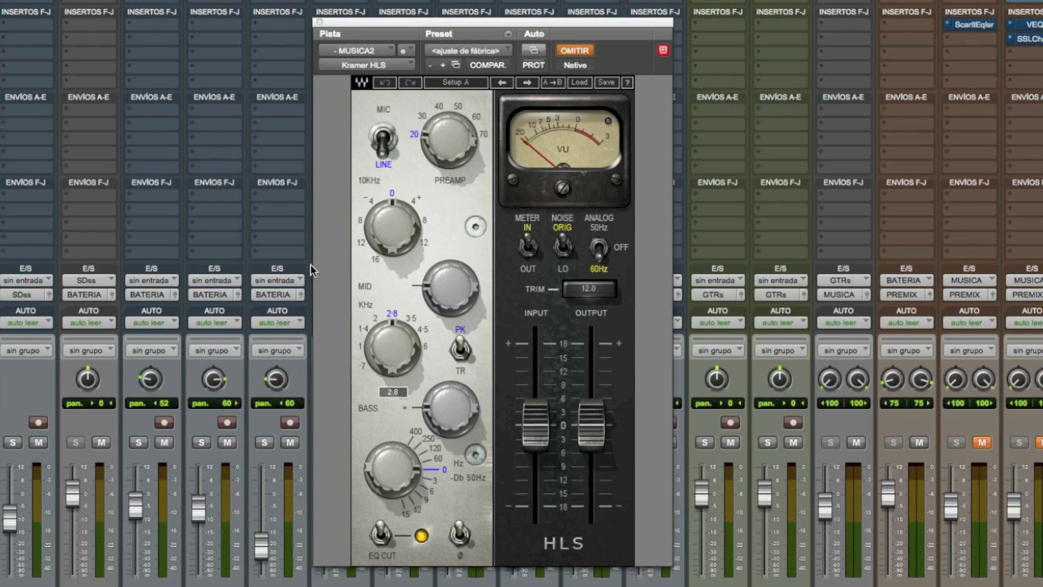
pyautogui.moveTo(458, 157); pyautogui.dragTo(454, 139)
pyautogui.click(384, 142)
pyautogui.click(383, 143)
pyautogui.click(385, 143)
pyautogui.click(384, 143)
pyautogui.moveTo(443, 131); pyautogui.dragTo(441, 135)
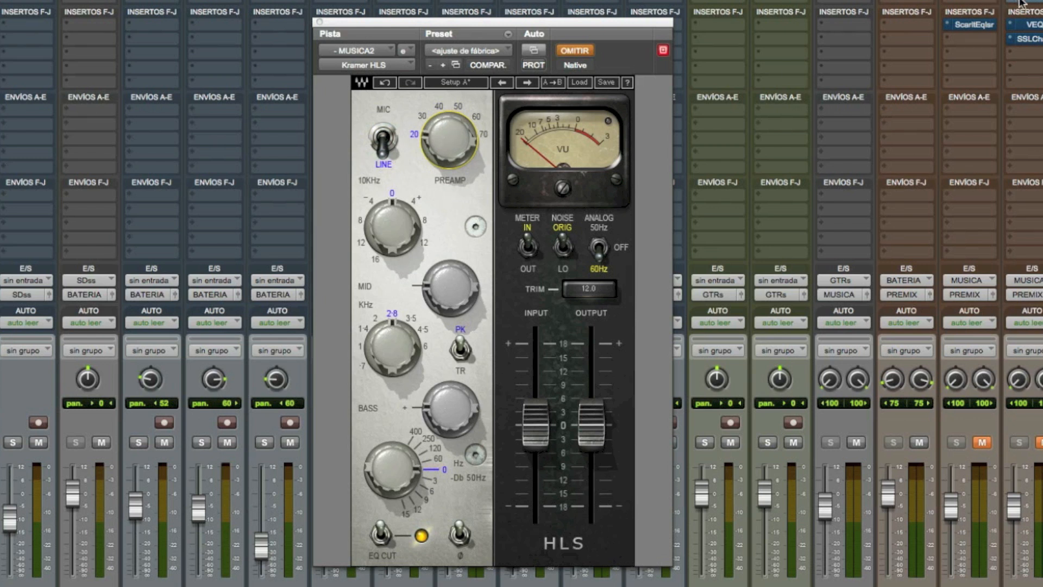
# Step: Switch the audible bus from BATERIA1 to MUSICA2 and set the HLS preamp to 70 on the Line input
pyautogui.click(1037, 442)
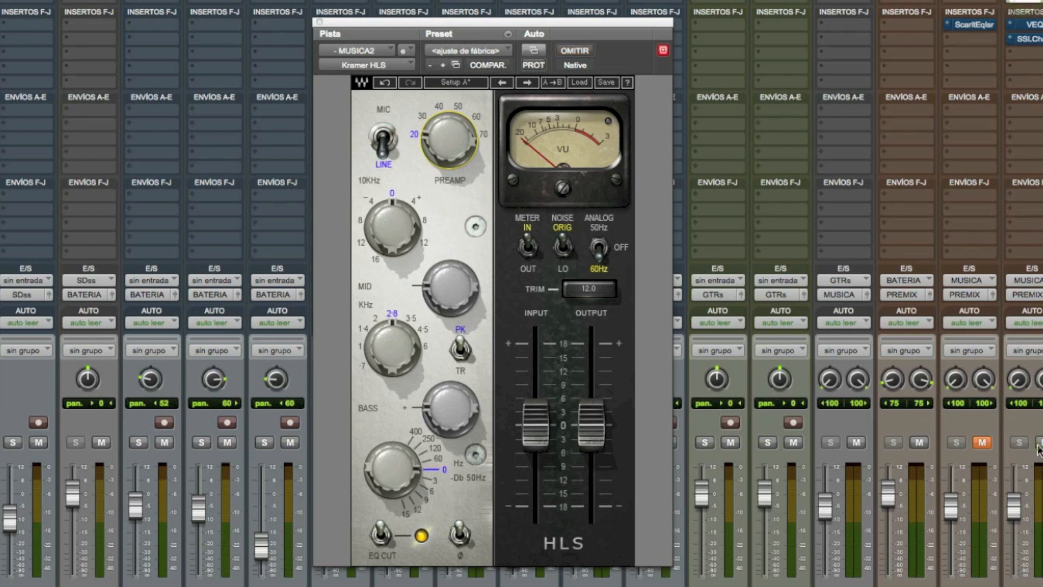
pyautogui.click(918, 442)
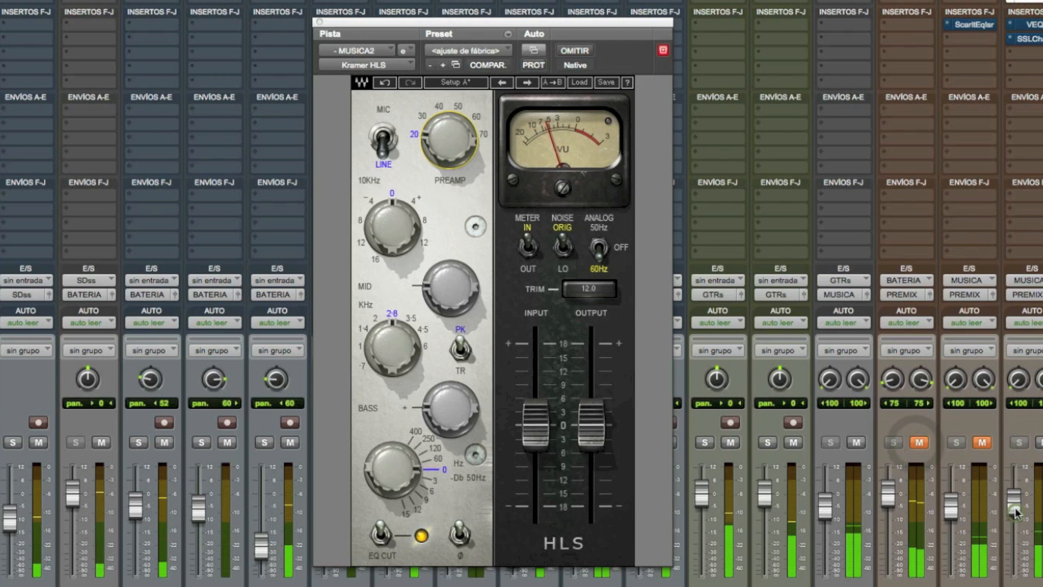
pyautogui.moveTo(470, 164); pyautogui.dragTo(460, 155)
pyautogui.click(385, 151)
pyautogui.click(384, 142)
# Step: Boost the HLS 10 kHz band to 4, adjust Mid at 3.5 kHz, and audition TR before returning to PK
pyautogui.moveTo(398, 234); pyautogui.dragTo(398, 227)
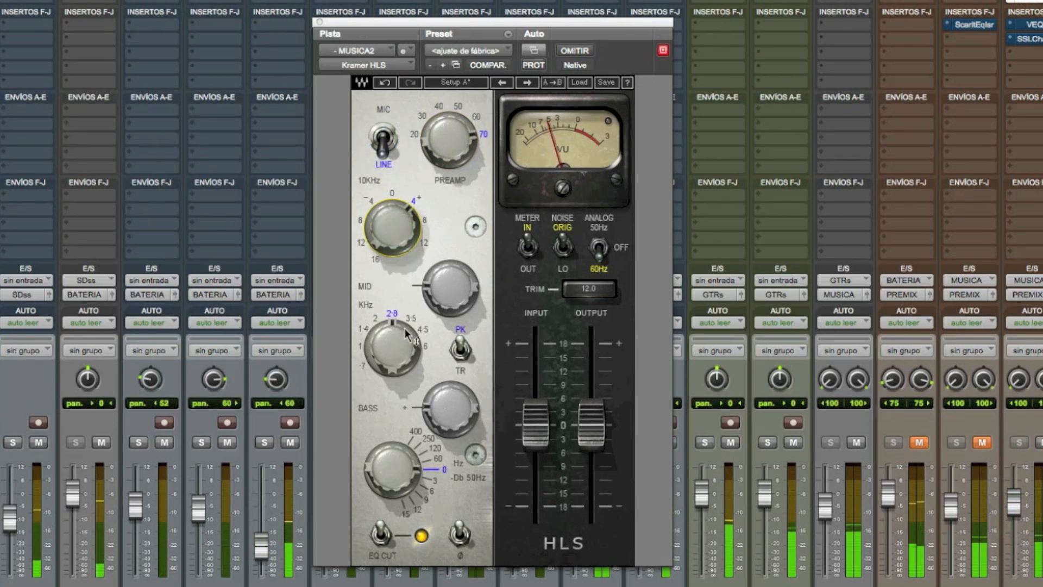
pyautogui.click(445, 288)
pyautogui.moveTo(445, 288); pyautogui.dragTo(445, 290)
pyautogui.moveTo(397, 347); pyautogui.dragTo(397, 346)
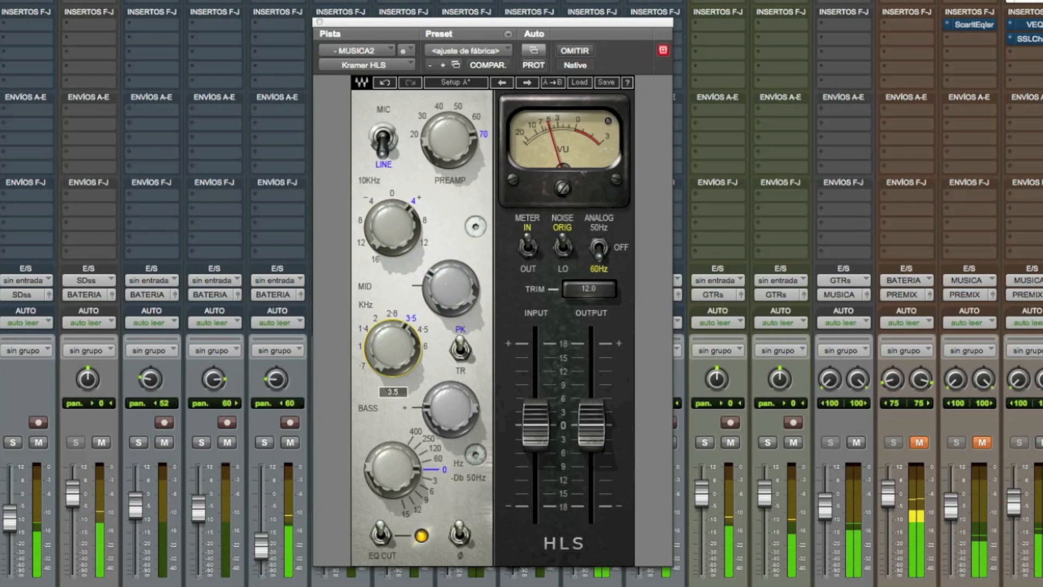
pyautogui.click(460, 352)
pyautogui.click(461, 352)
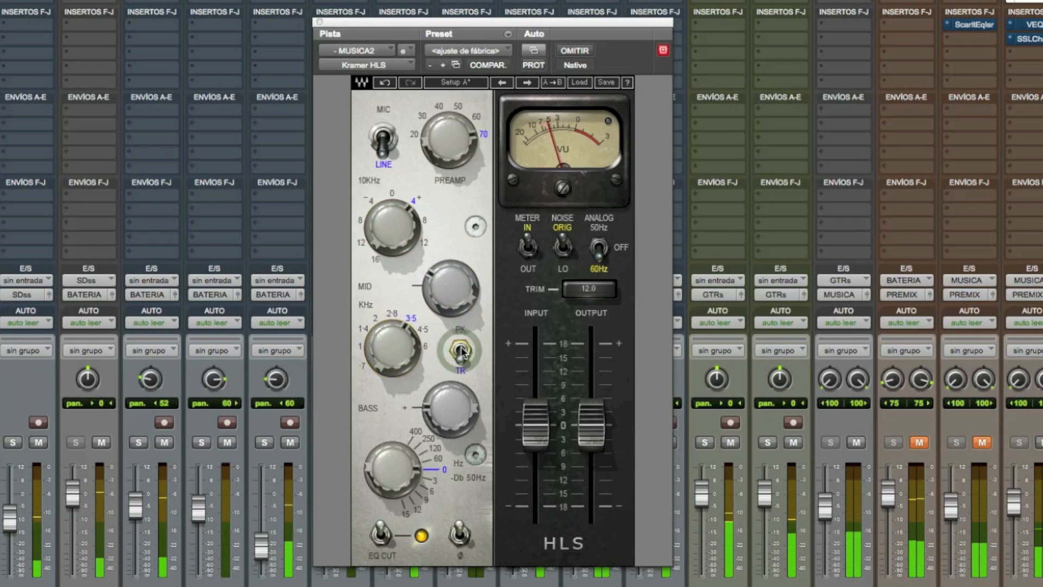
# Step: Set the HLS Bass band to 120 Hz with its level adjusted, and compare the music with the plug-in bypassed and active
pyautogui.moveTo(443, 413); pyautogui.dragTo(443, 395)
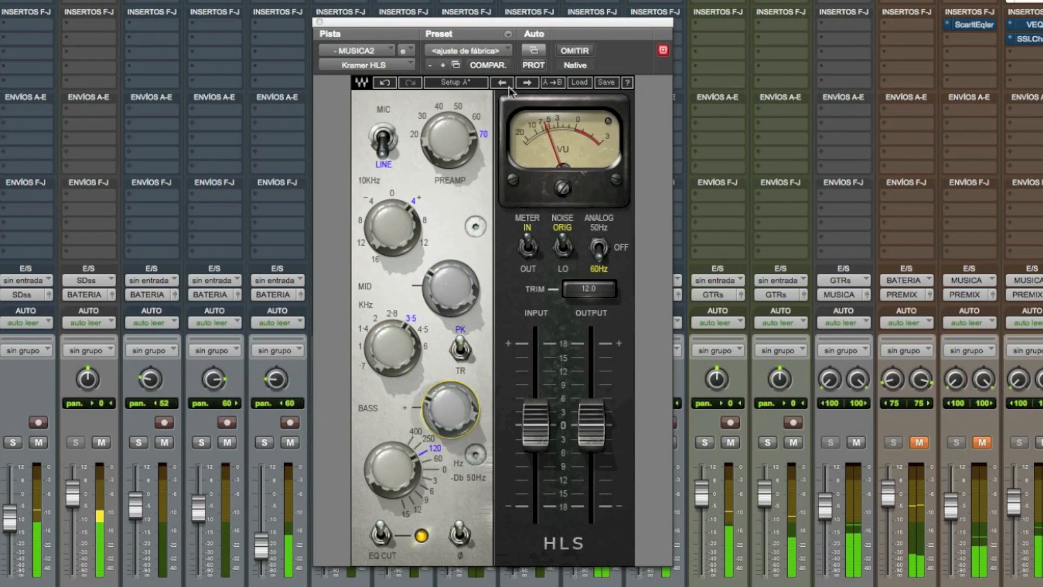
pyautogui.click(577, 50)
pyautogui.click(577, 50)
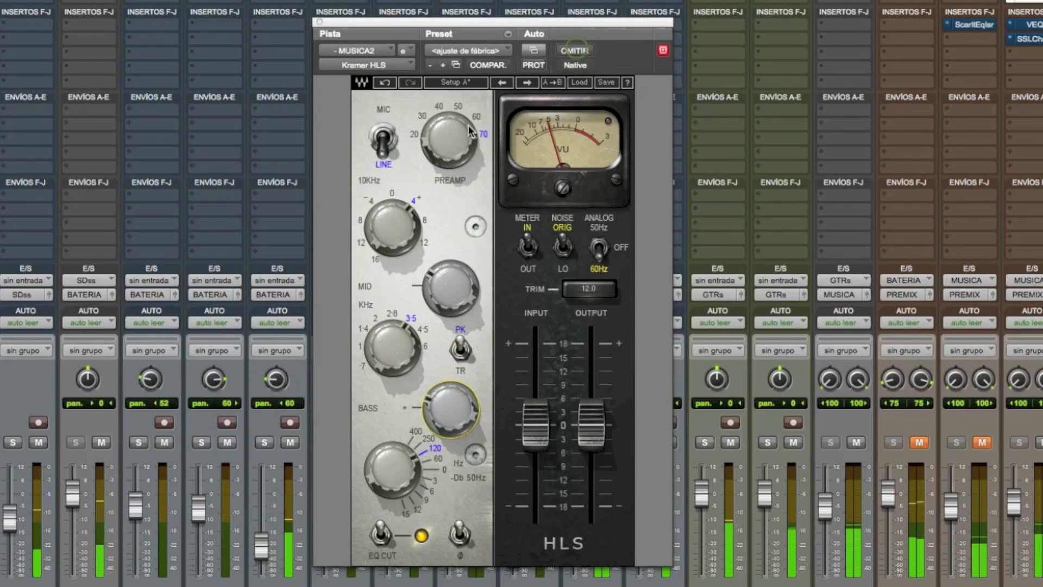
pyautogui.click(580, 52)
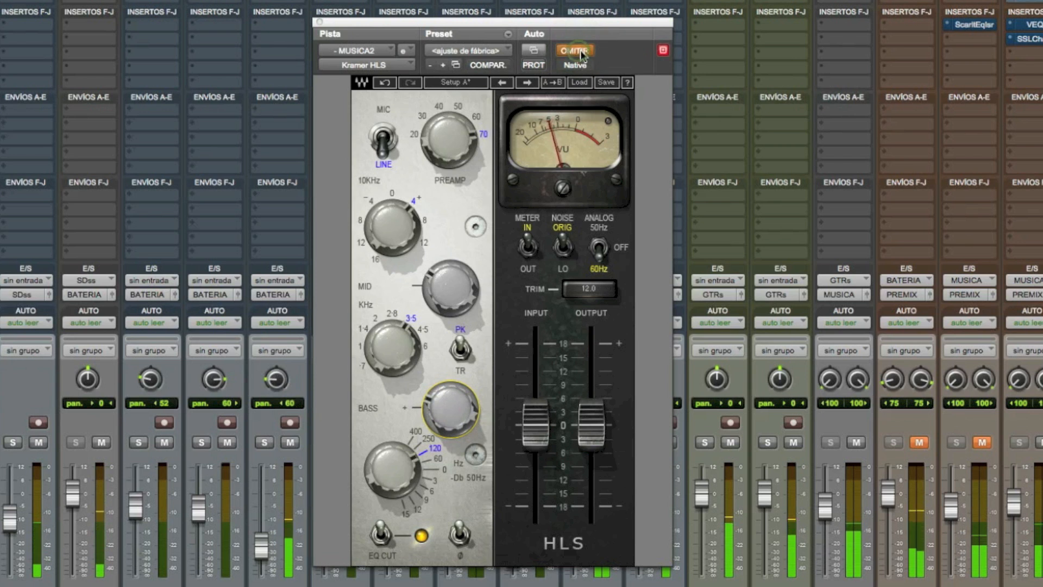
pyautogui.click(580, 52)
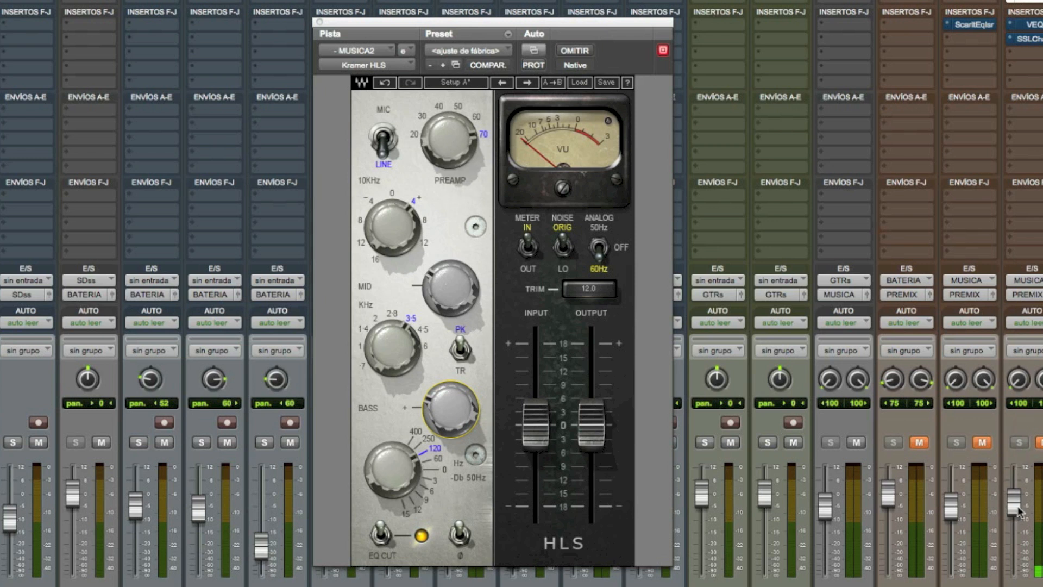
# Step: Unmute MUSICA2, set the HLS preamp to 40 and compare the input and output levels on the VU meter
pyautogui.click(1041, 443)
pyautogui.moveTo(448, 153)
pyautogui.mouseDown()
pyautogui.moveTo(449, 187)
pyautogui.moveTo(450, 151)
pyautogui.mouseUp()
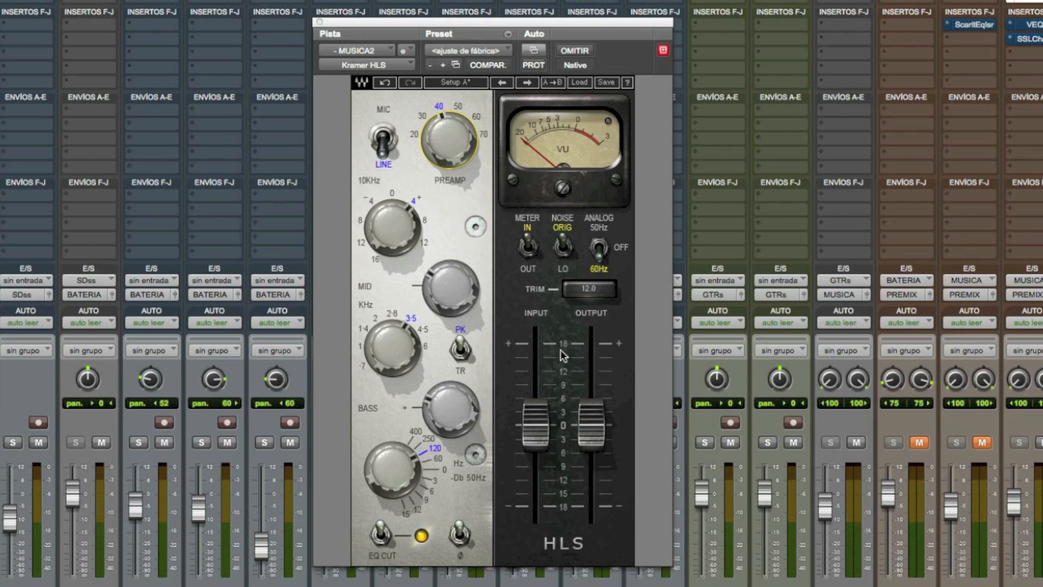
pyautogui.click(532, 244)
pyautogui.click(532, 245)
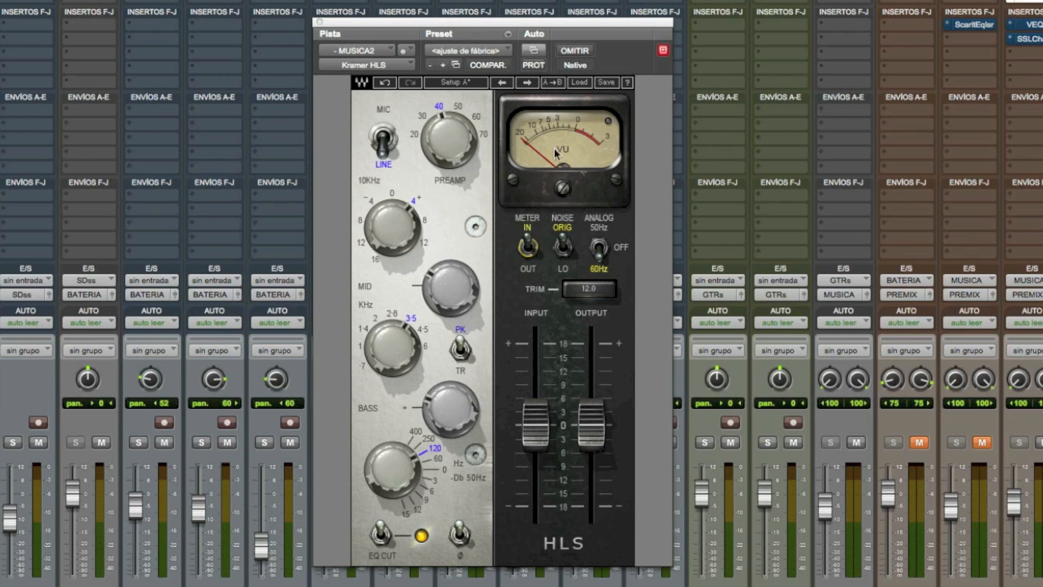
pyautogui.click(528, 250)
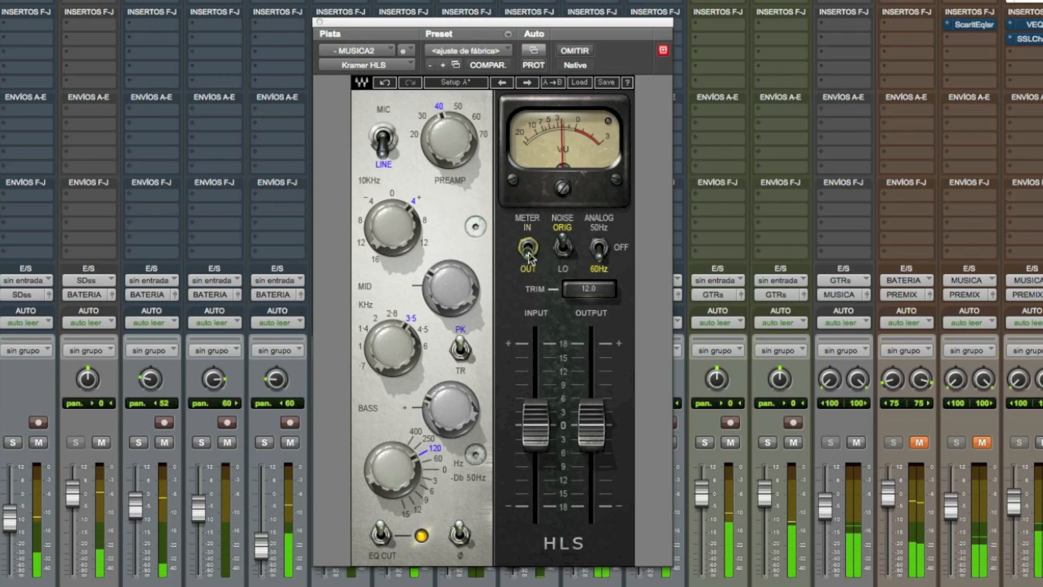
pyautogui.click(528, 250)
# Step: Compare the music with the HLS bypassed, stop playback and lower the output fader to about -5
pyautogui.click(577, 50)
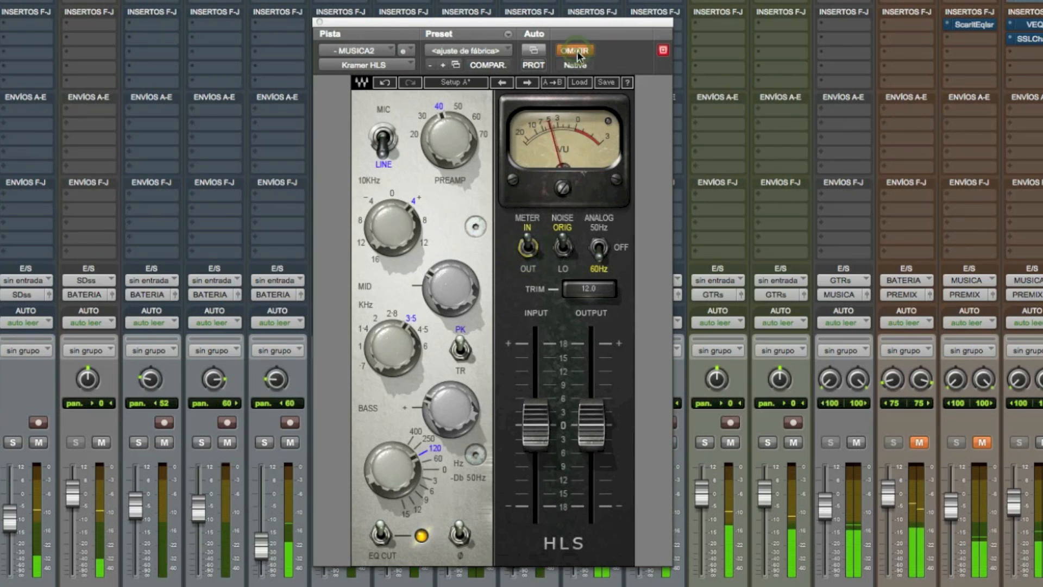
pyautogui.click(577, 51)
pyautogui.press('space')
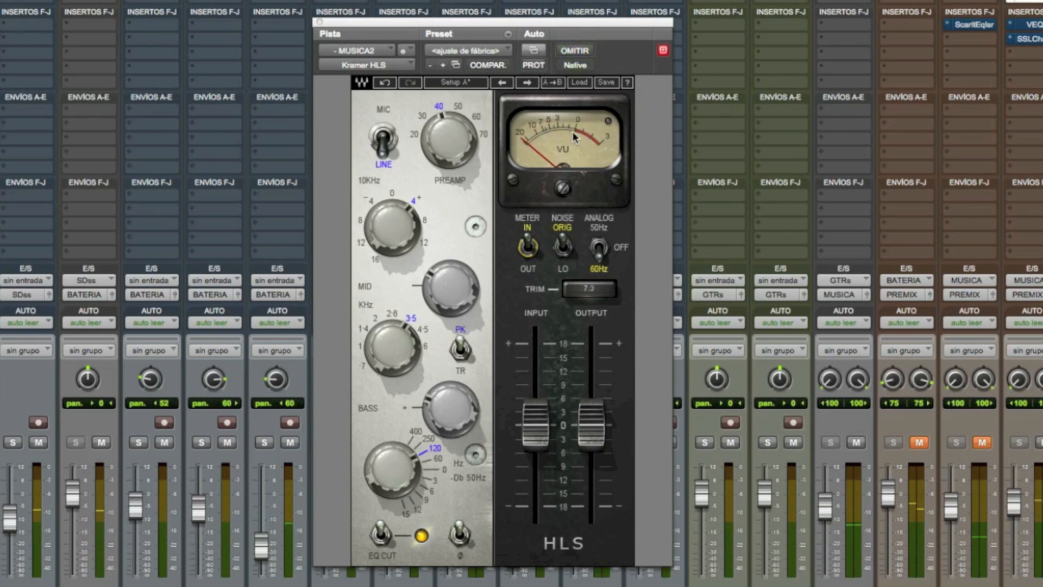
pyautogui.click(591, 423)
pyautogui.moveTo(592, 422); pyautogui.dragTo(598, 436)
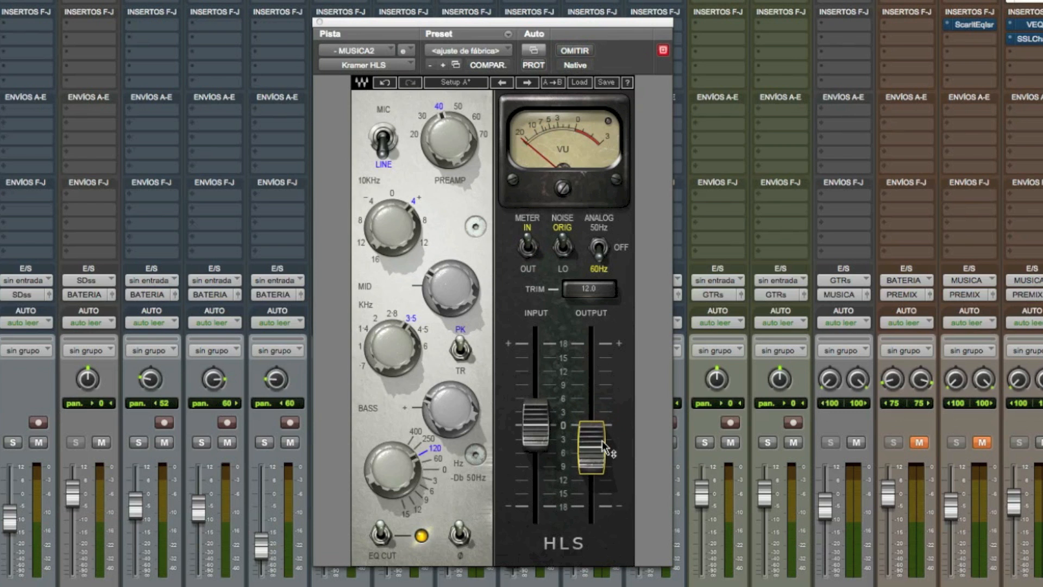
# Step: Play the music, trim the HLS output to -4.6 while comparing the In and Out meter levels, and check against bypass
pyautogui.press('space')
pyautogui.click(527, 247)
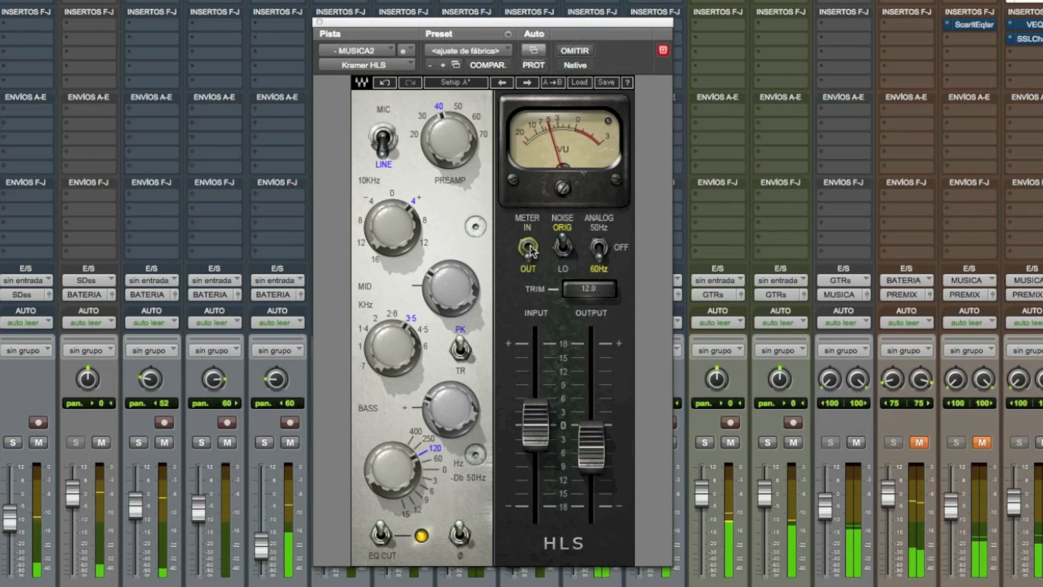
pyautogui.click(591, 448)
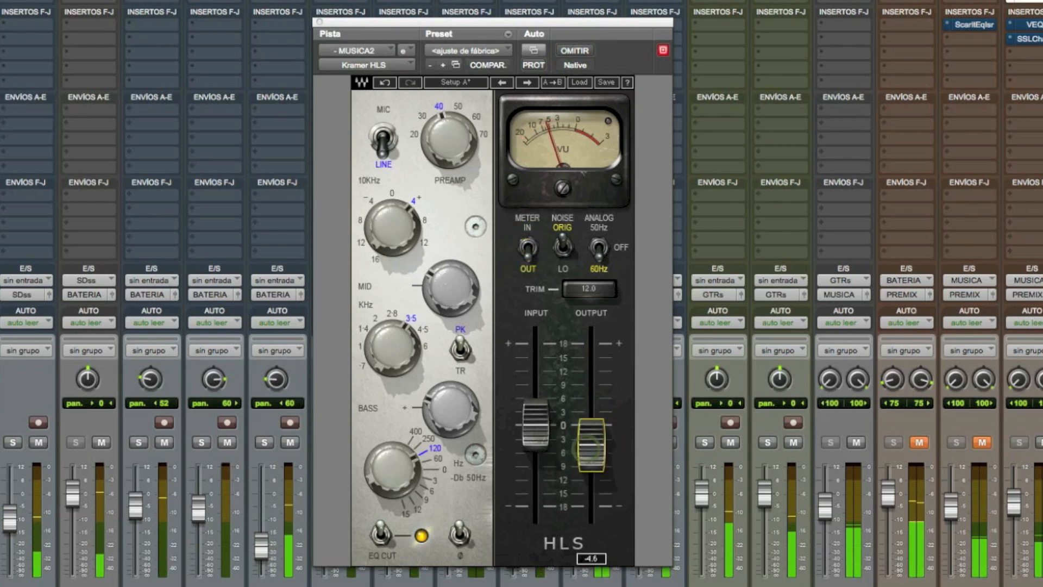
pyautogui.click(527, 247)
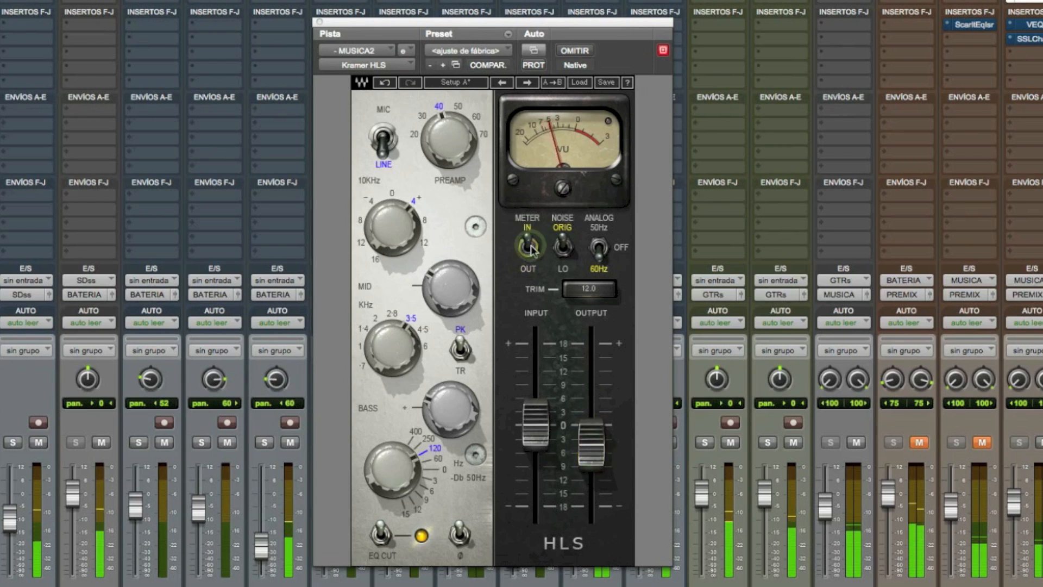
pyautogui.click(527, 248)
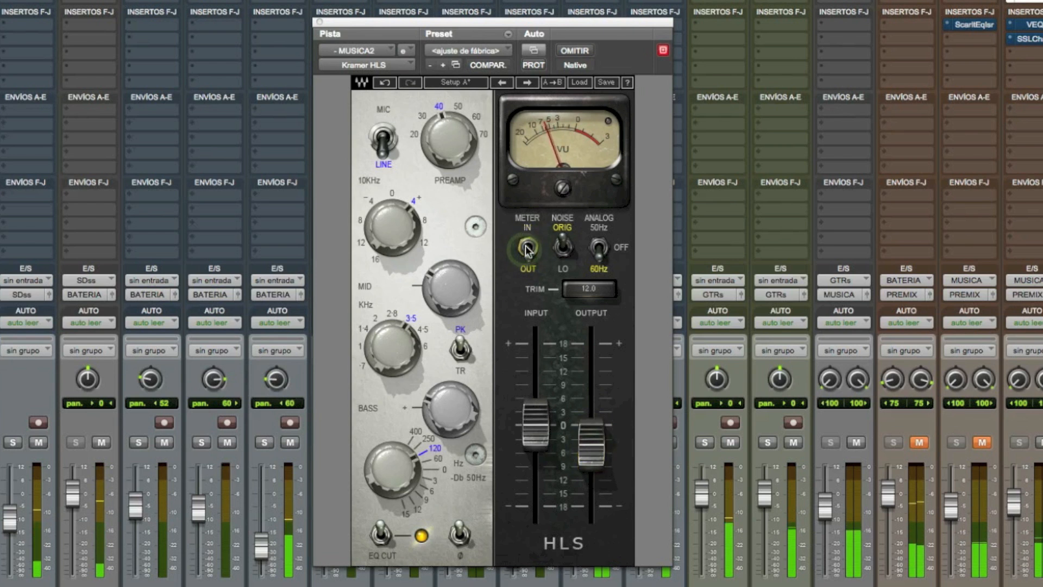
pyautogui.click(575, 51)
pyautogui.click(575, 51)
# Step: Set the HLS preamp to 60, raise the output fader to about -3.5 and set the meter to In
pyautogui.click(602, 449)
pyautogui.moveTo(450, 133); pyautogui.dragTo(451, 121)
pyautogui.moveTo(592, 456); pyautogui.dragTo(592, 453)
pyautogui.click(527, 248)
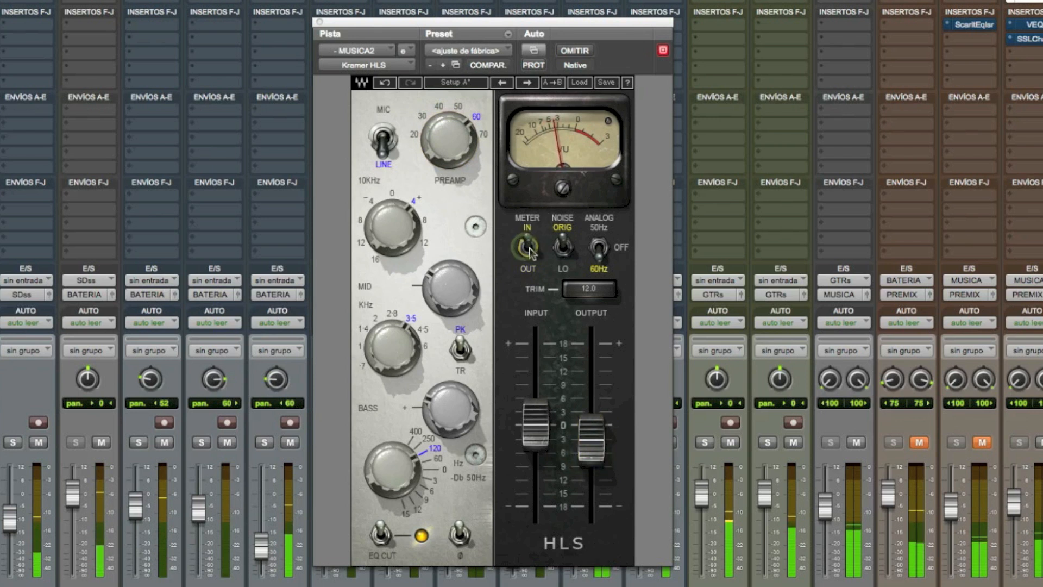
# Step: Compare the music with the HLS bypassed and active, and set its Analog switch to OFF
pyautogui.click(565, 51)
pyautogui.click(565, 51)
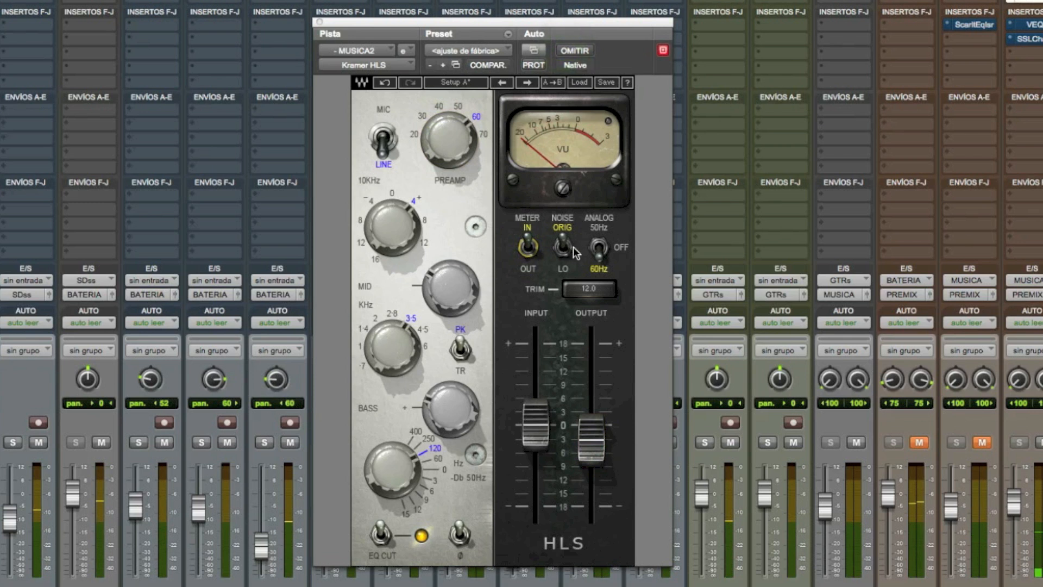
pyautogui.click(601, 264)
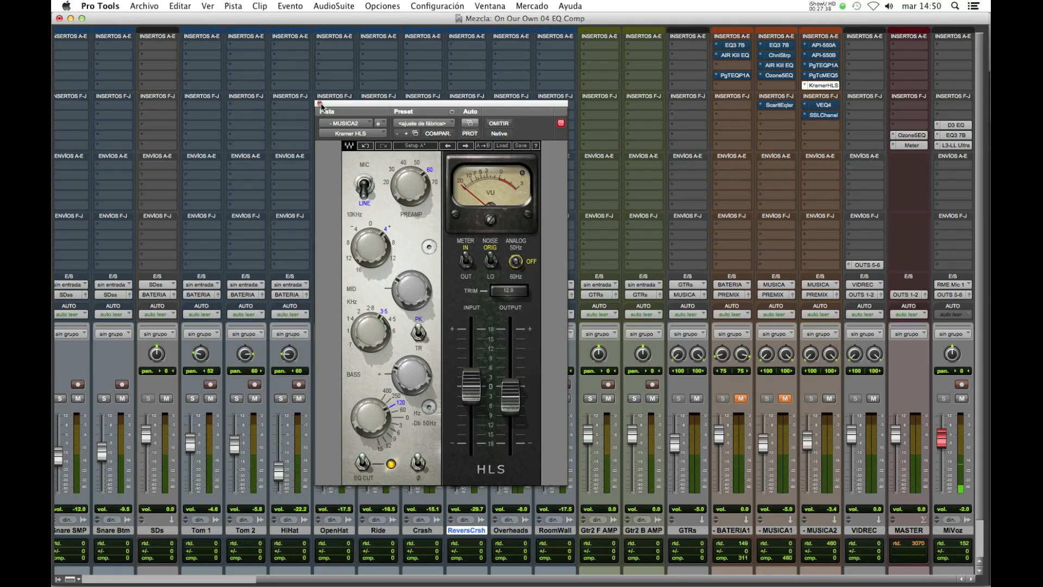
# Step: Close the Kramer HLS and look over the API-550A and API-550B equalizers on MUSICA2
pyautogui.click(320, 103)
pyautogui.click(832, 46)
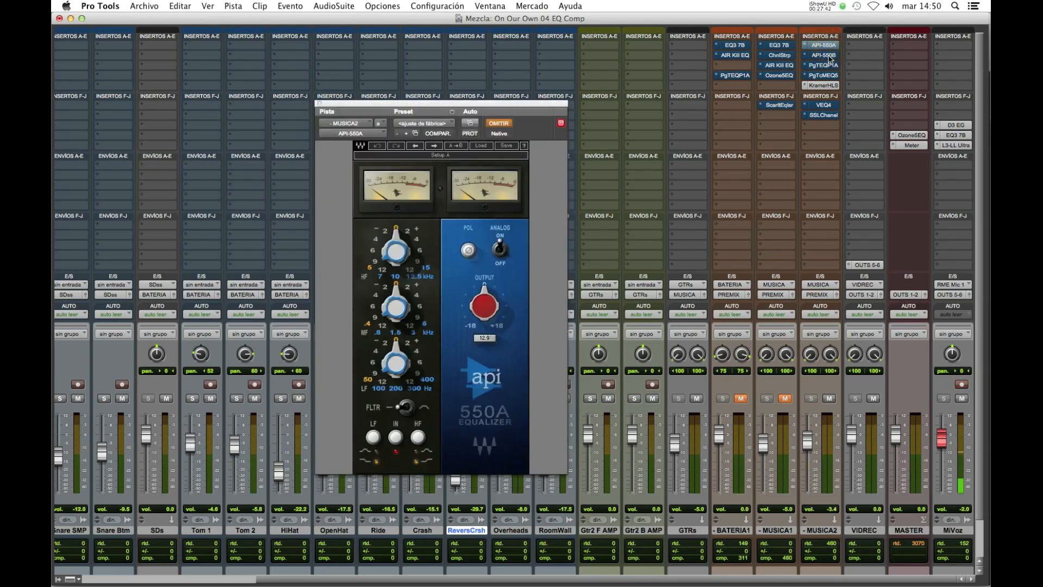
pyautogui.click(829, 57)
pyautogui.click(823, 46)
# Step: Move the API-550B from MUSICA2 to the BATERIA1 insert below PgTEQP1A and take it out of bypass
pyautogui.click(827, 57)
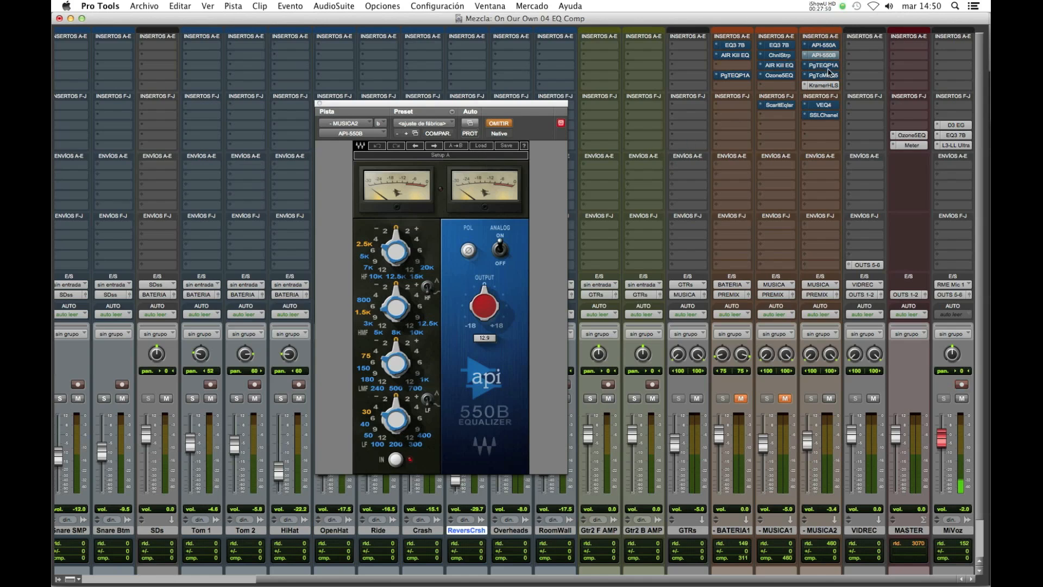
pyautogui.moveTo(832, 55); pyautogui.dragTo(734, 87)
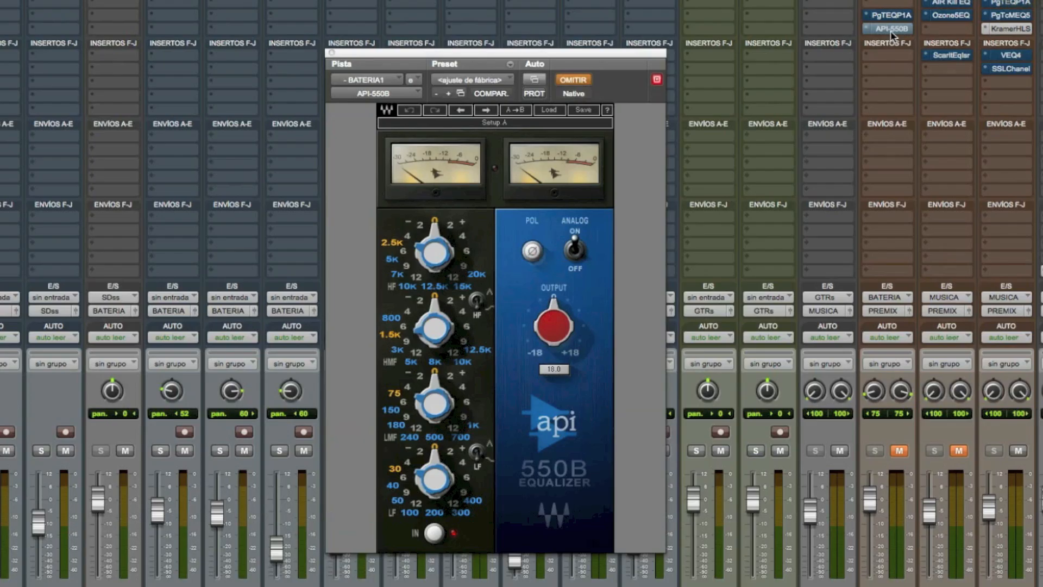
pyautogui.click(891, 31)
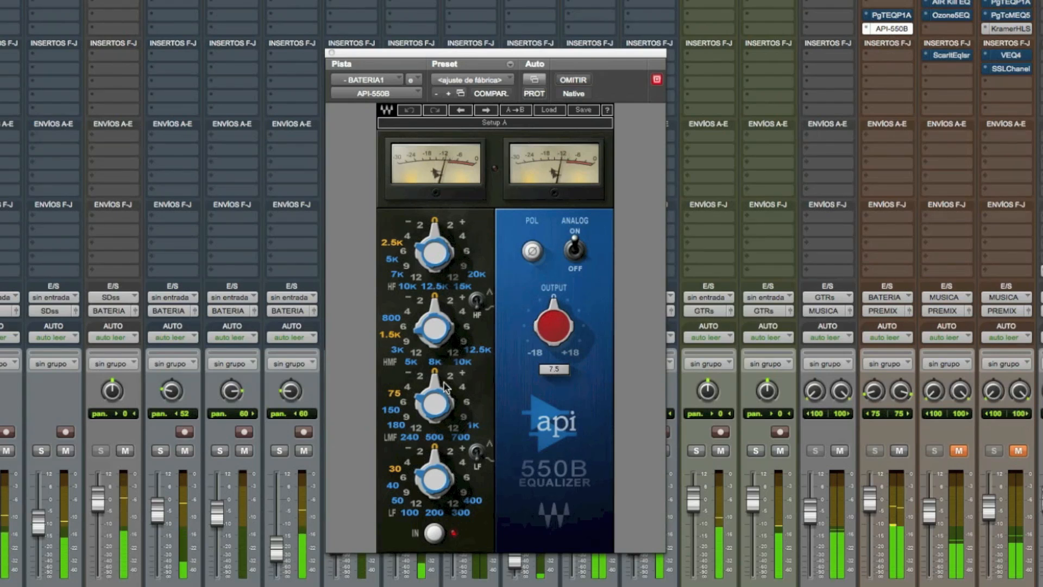
# Step: On the API-550B, cut the LMF band by 4 at 500 Hz and boost the HMF band by 2 at 3 kHz
pyautogui.click(437, 437)
pyautogui.click(406, 387)
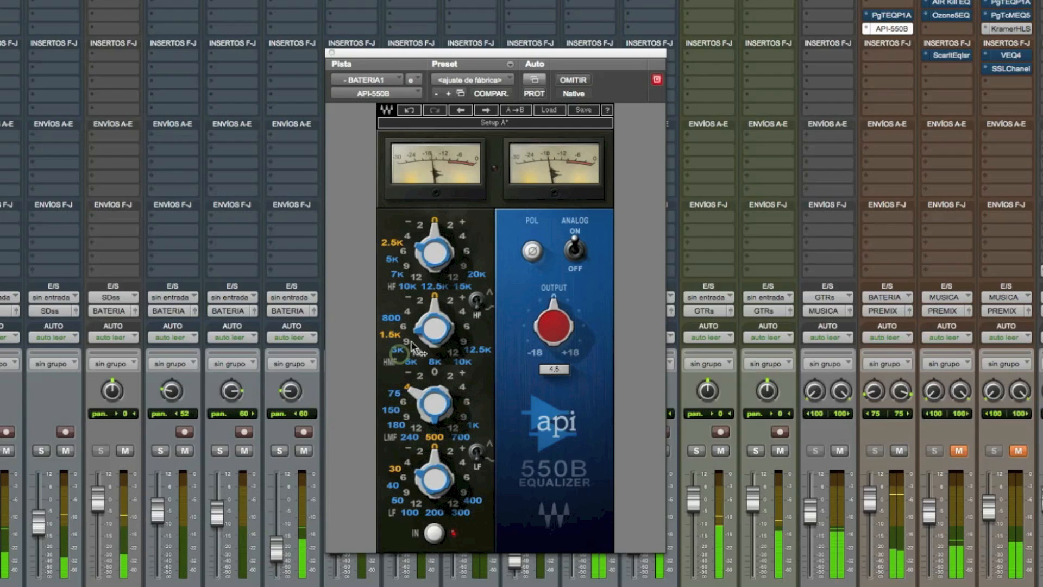
pyautogui.click(392, 350)
pyautogui.click(450, 300)
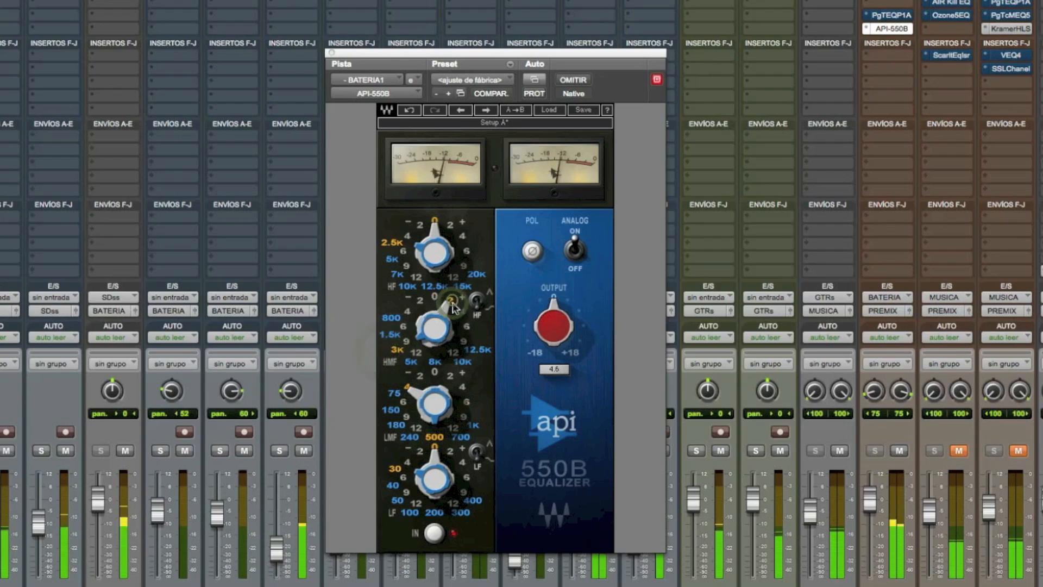
# Step: Boost the API-550B's LF band by 2 at 100 Hz with the bell shape, and its HF band by 2 at 12.5 kHz
pyautogui.click(450, 451)
pyautogui.click(477, 450)
pyautogui.click(449, 223)
pyautogui.click(430, 287)
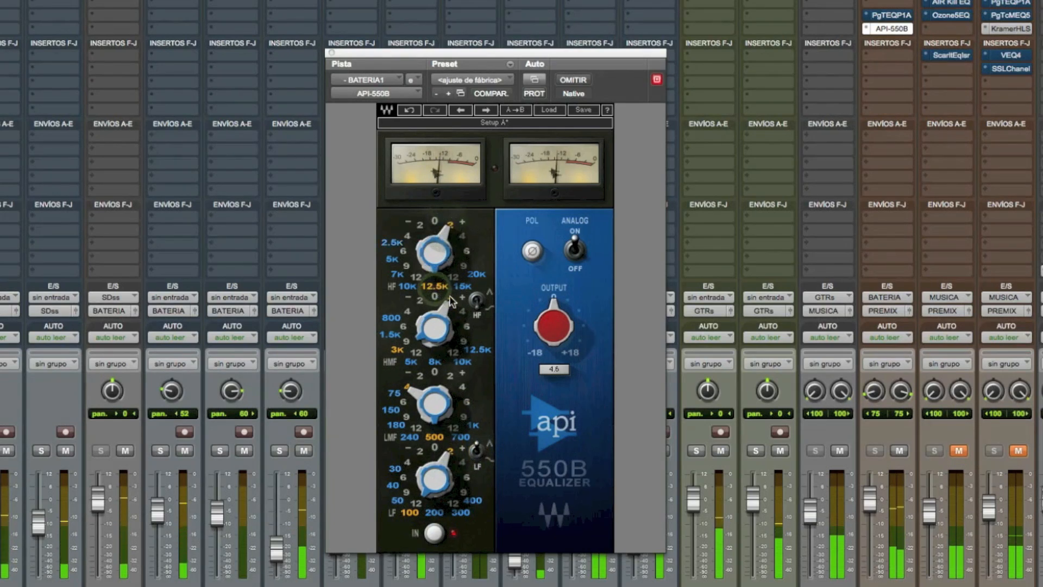
# Step: Compare the drums with the API-550B bypassed and active
pyautogui.click(573, 80)
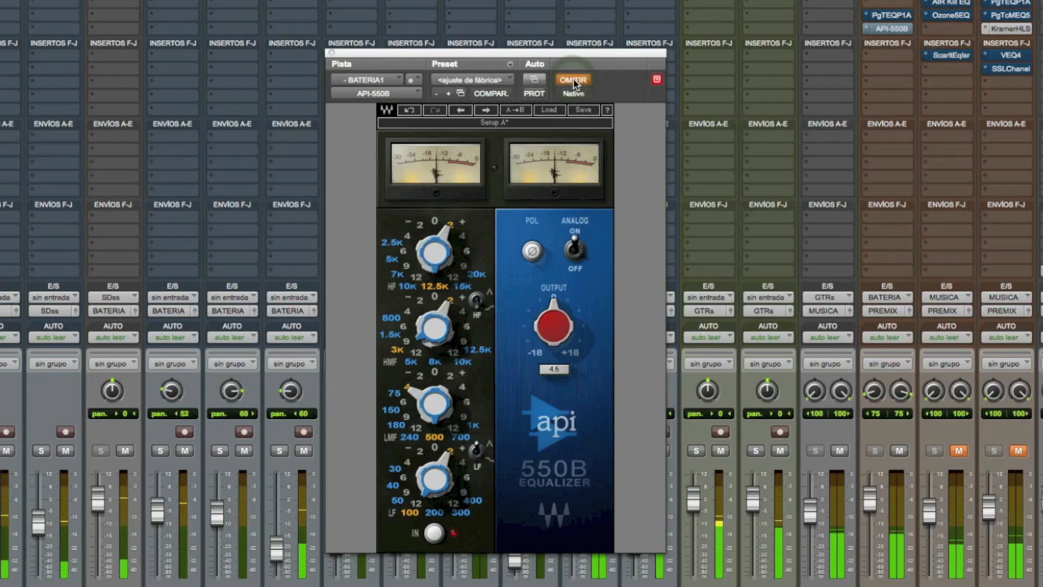
pyautogui.click(573, 79)
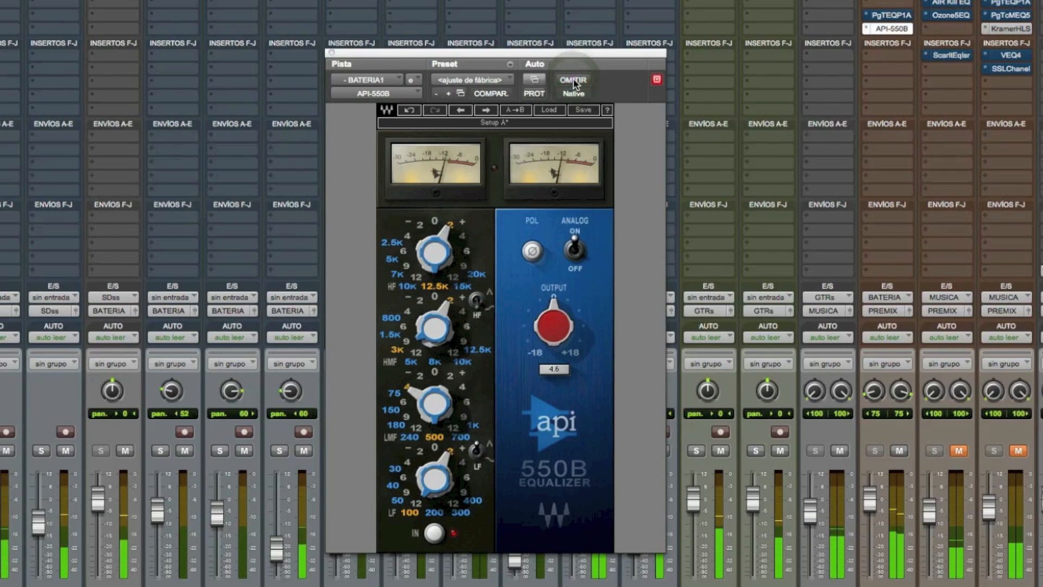
pyautogui.click(574, 81)
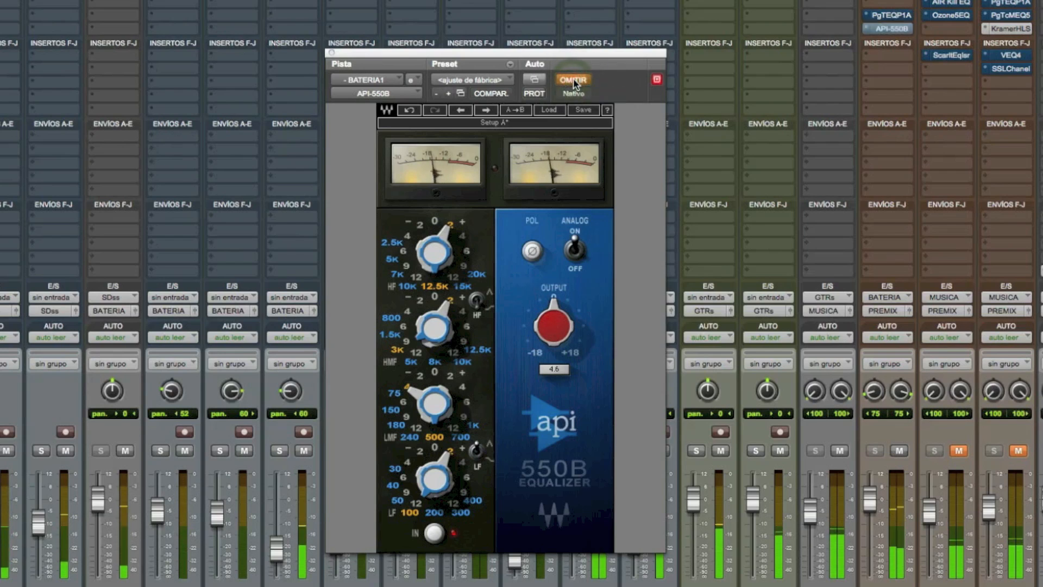
pyautogui.click(573, 79)
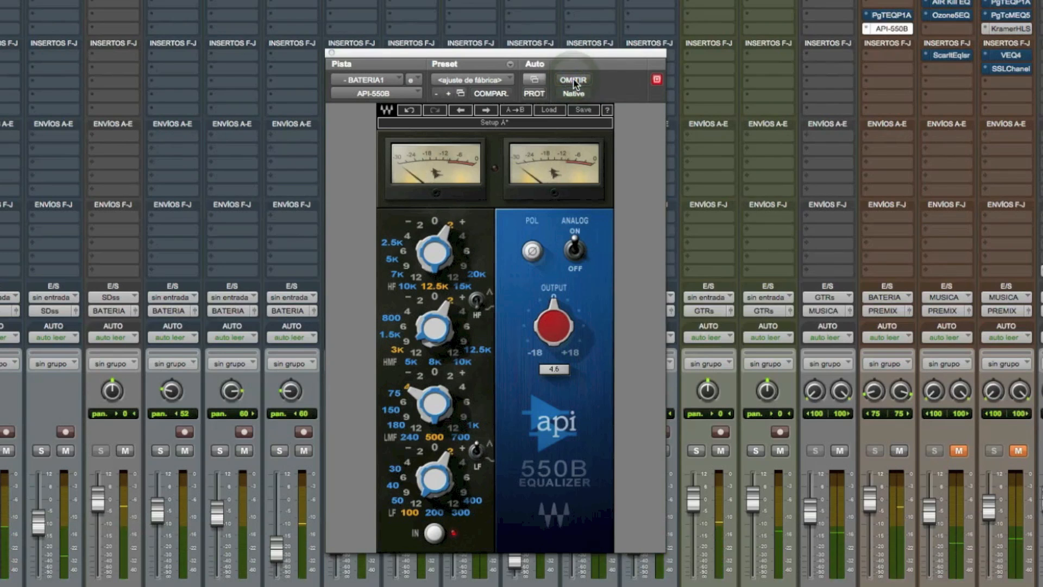
pyautogui.click(573, 80)
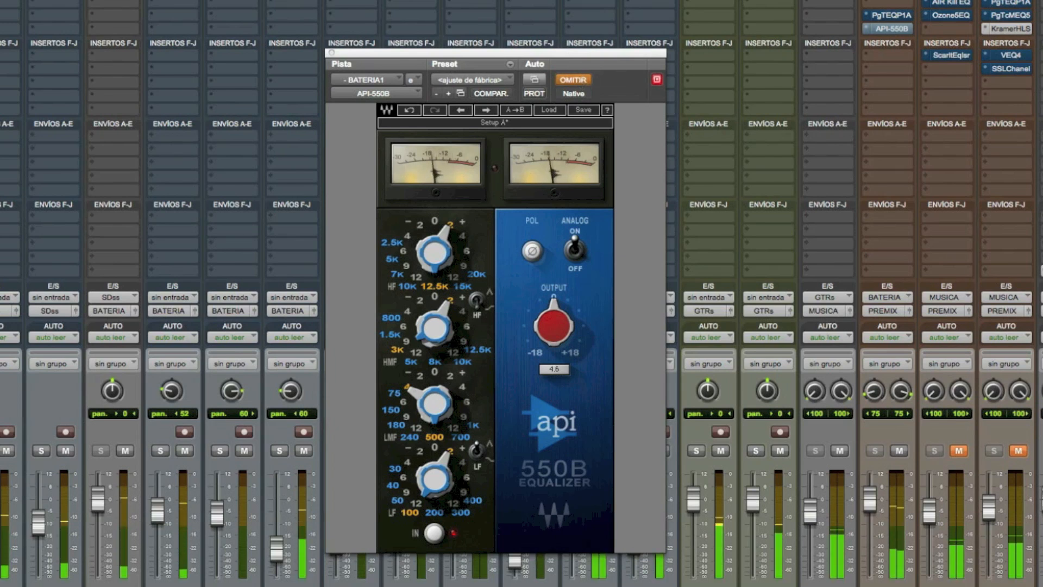
pyautogui.click(575, 82)
# Step: Trim the API-550B output slightly below 0 and check the drum level against bypass
pyautogui.moveTo(575, 301)
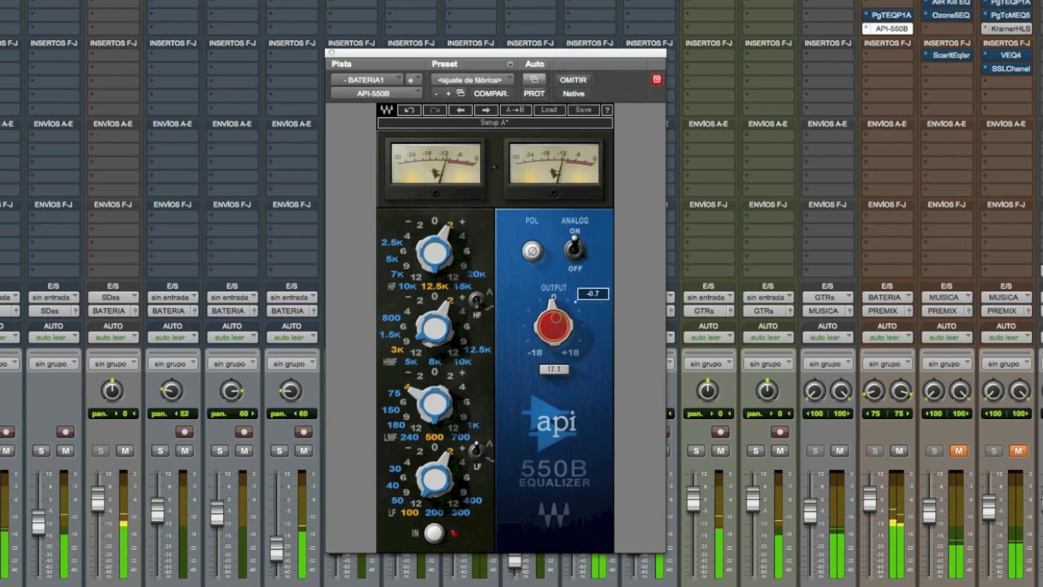
pyautogui.click(566, 81)
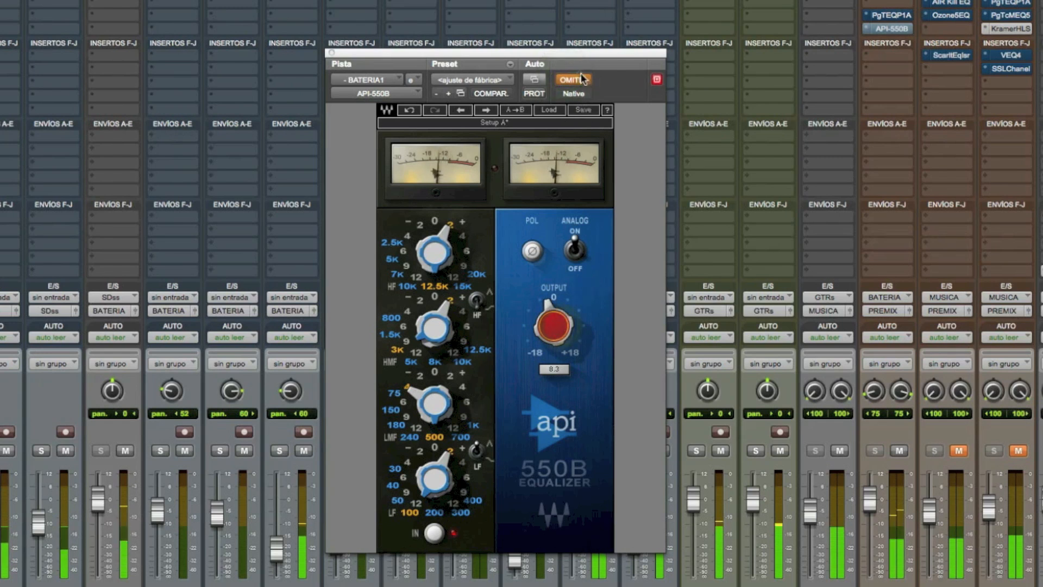
pyautogui.click(581, 79)
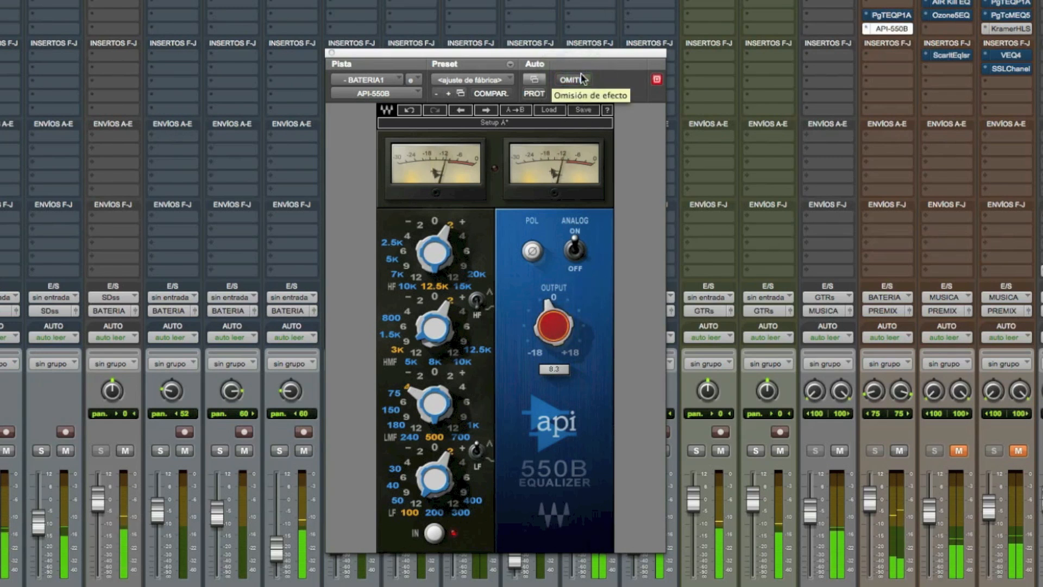
pyautogui.click(582, 80)
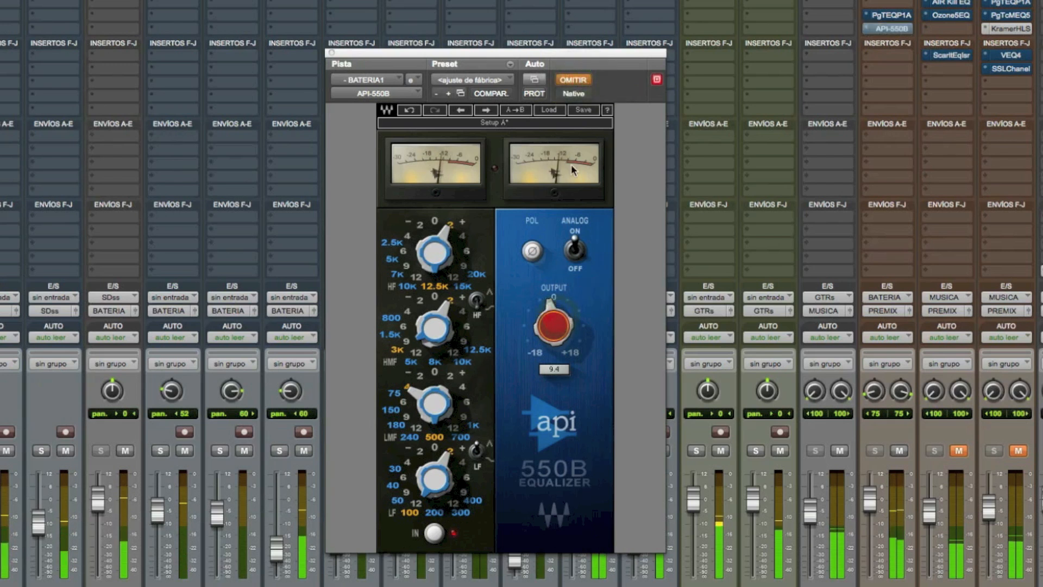
pyautogui.click(579, 81)
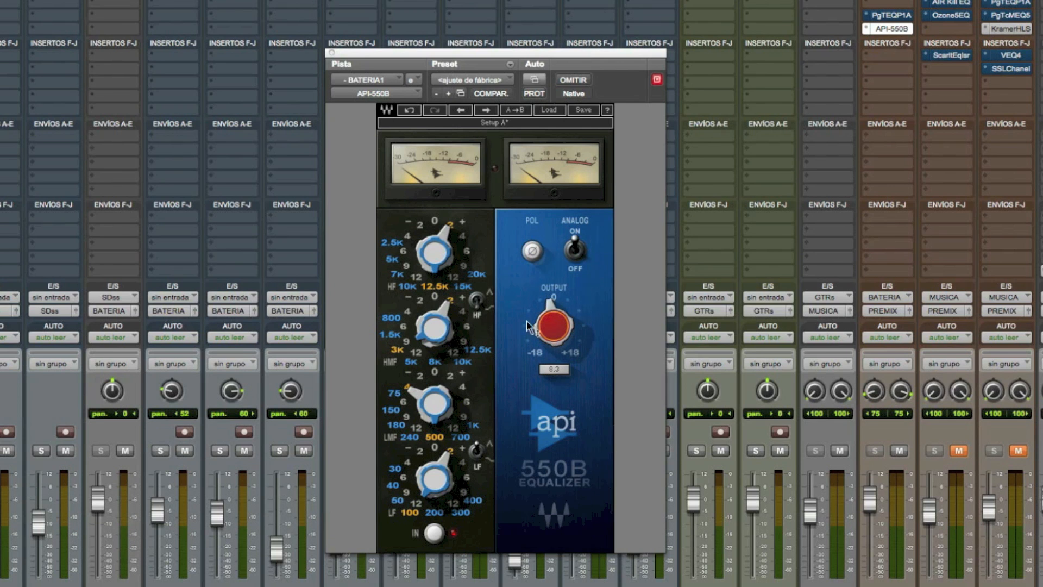
# Step: Close the API-550B, then open the VEQ4 on MUSICA2 and take it out of bypass
pyautogui.moveTo(531, 344)
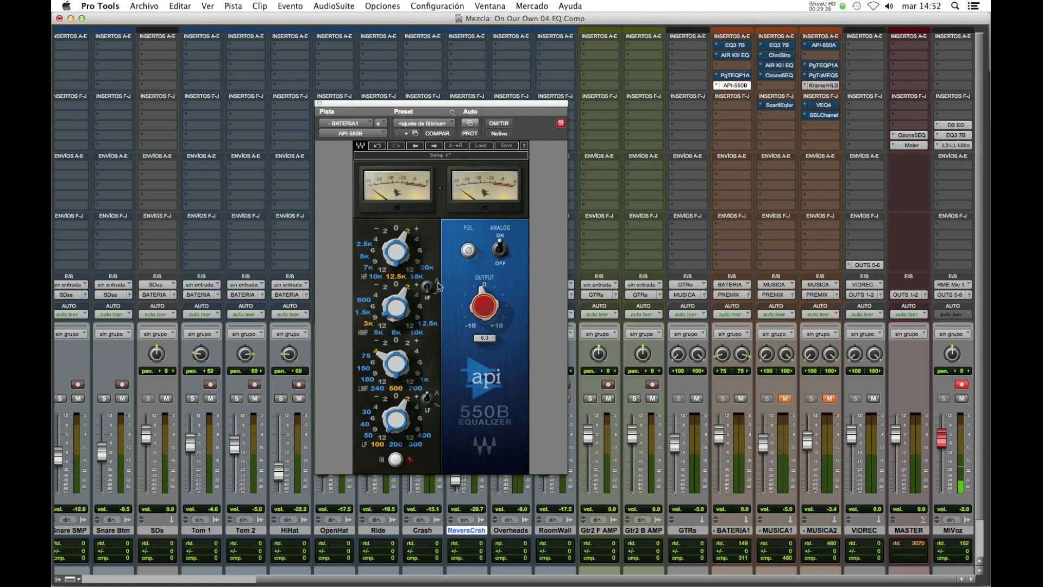
pyautogui.click(319, 104)
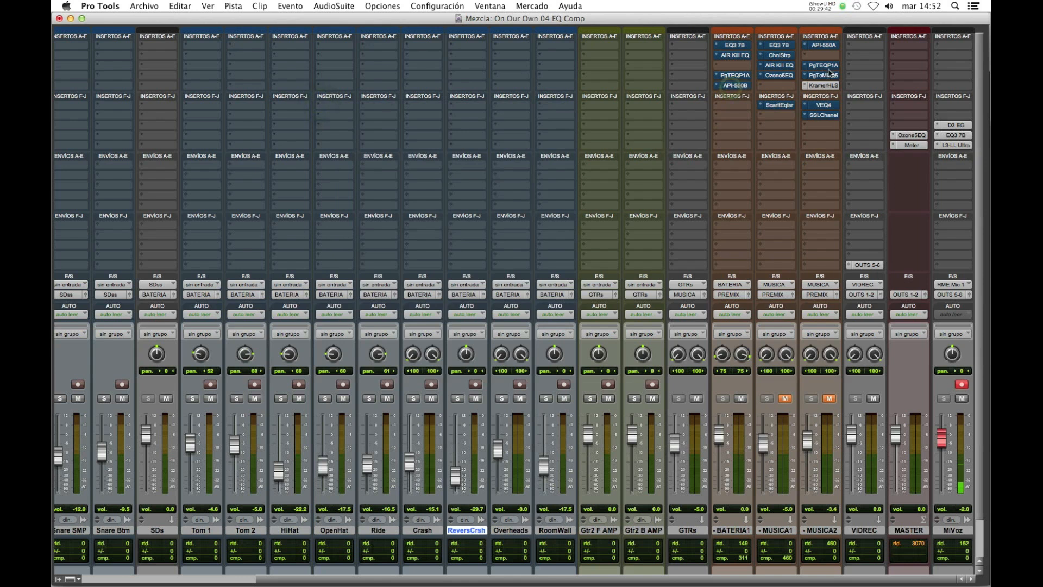
pyautogui.click(823, 106)
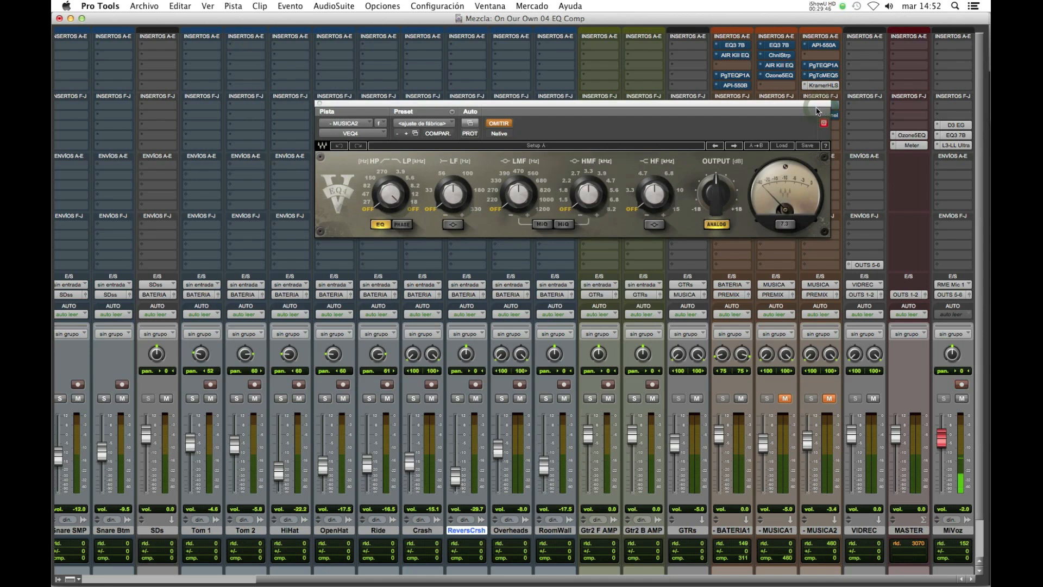
pyautogui.moveTo(687, 109); pyautogui.dragTo(620, 127)
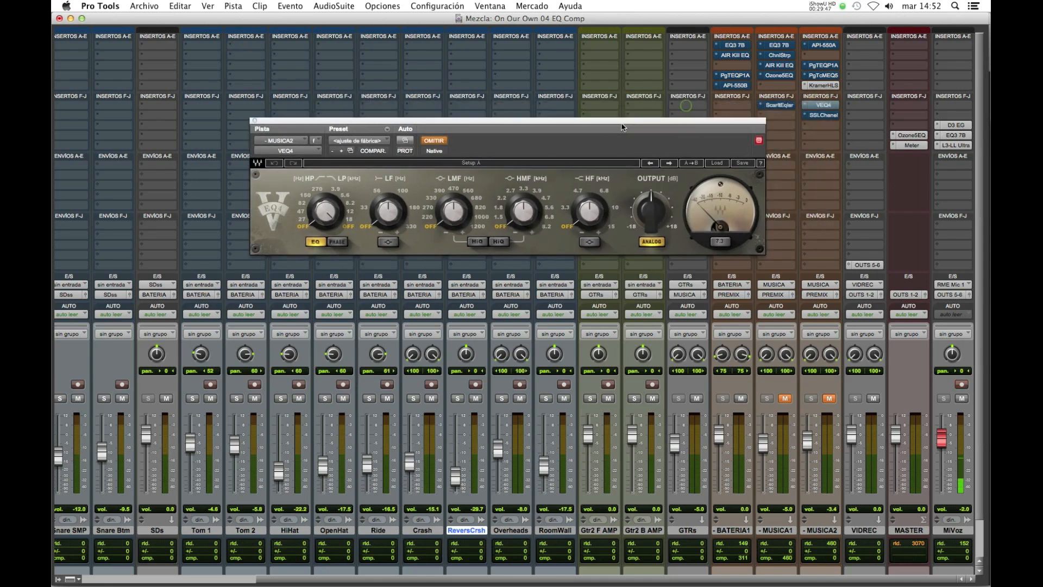
pyautogui.click(439, 143)
pyautogui.moveTo(477, 121); pyautogui.dragTo(422, 105)
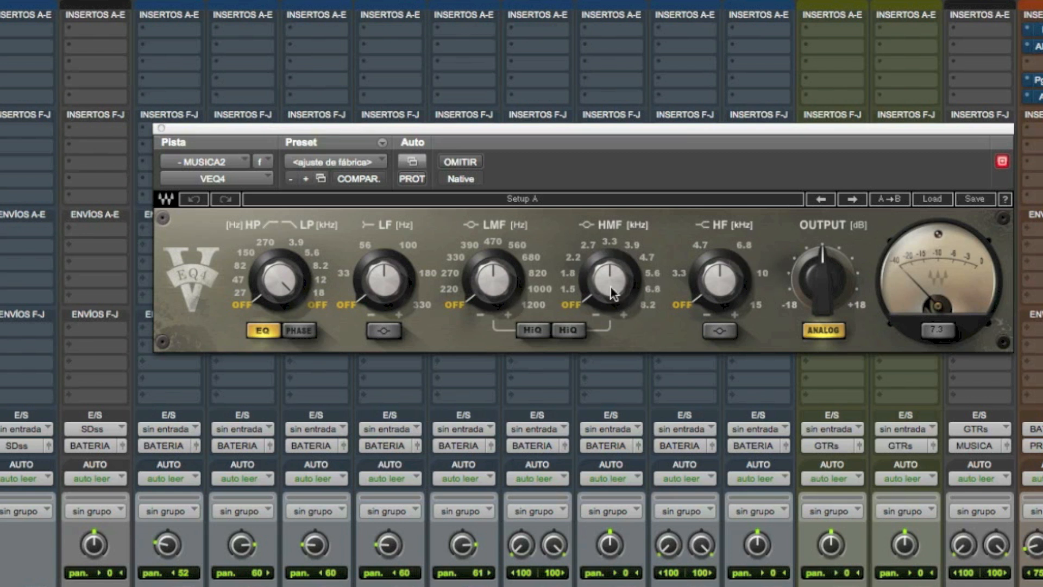
pyautogui.moveTo(706, 133); pyautogui.dragTo(620, 141)
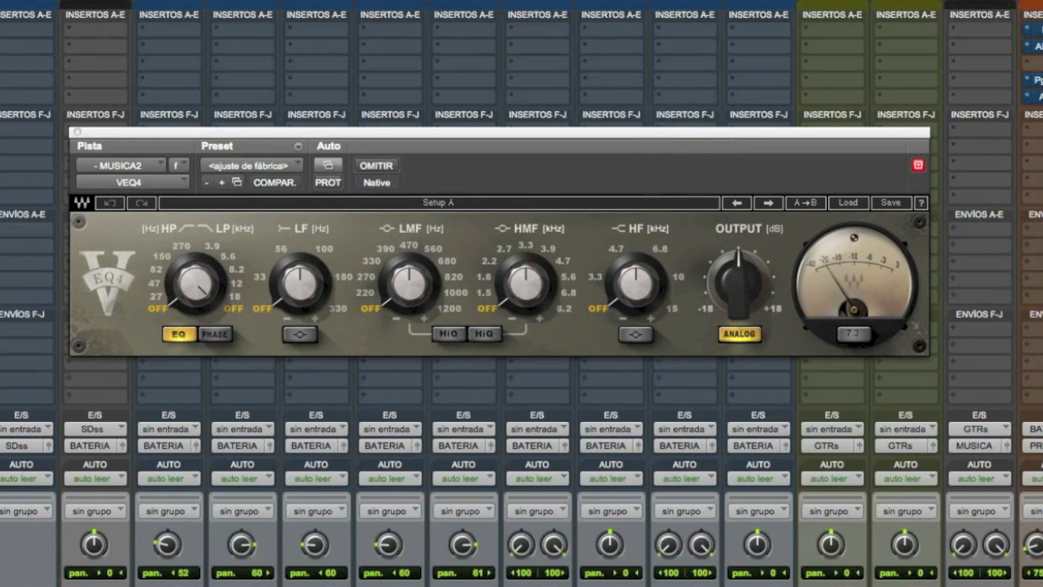
# Step: Cut the VEQ4's LMF band by about 1.4 dB at 220 Hz and slightly boost the HMF band at 3.9 kHz
pyautogui.moveTo(408, 279); pyautogui.dragTo(435, 317)
pyautogui.moveTo(365, 287); pyautogui.dragTo(407, 309)
pyautogui.click(365, 289)
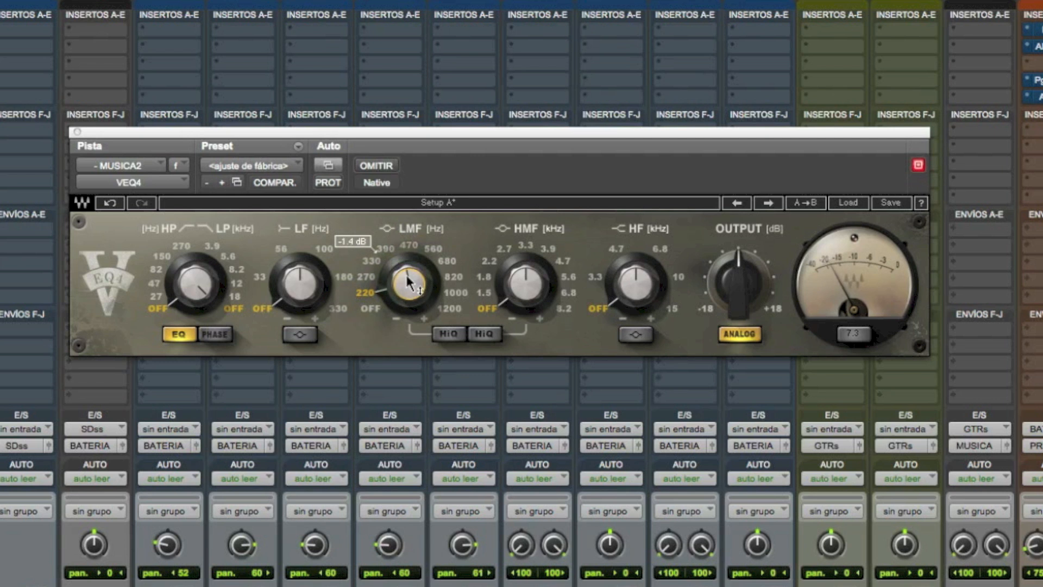
pyautogui.click(495, 259)
pyautogui.moveTo(524, 276); pyautogui.dragTo(532, 297)
pyautogui.click(548, 248)
# Step: Set the VEQ4's HF band to a slight bell boost at 6.8 kHz and the high-pass filter to 150 Hz
pyautogui.click(660, 249)
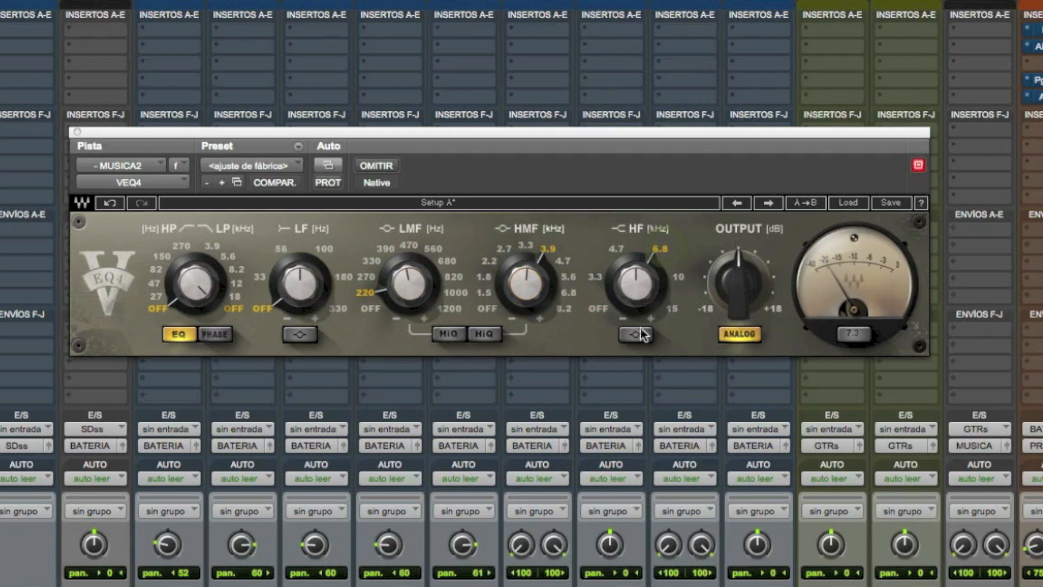
pyautogui.moveTo(637, 283); pyautogui.dragTo(637, 289)
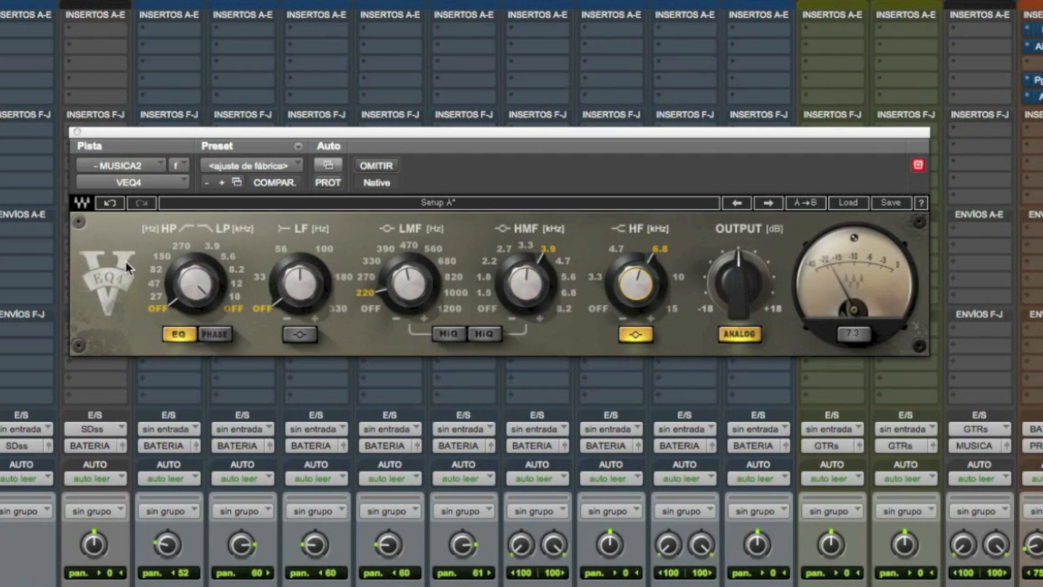
pyautogui.click(161, 256)
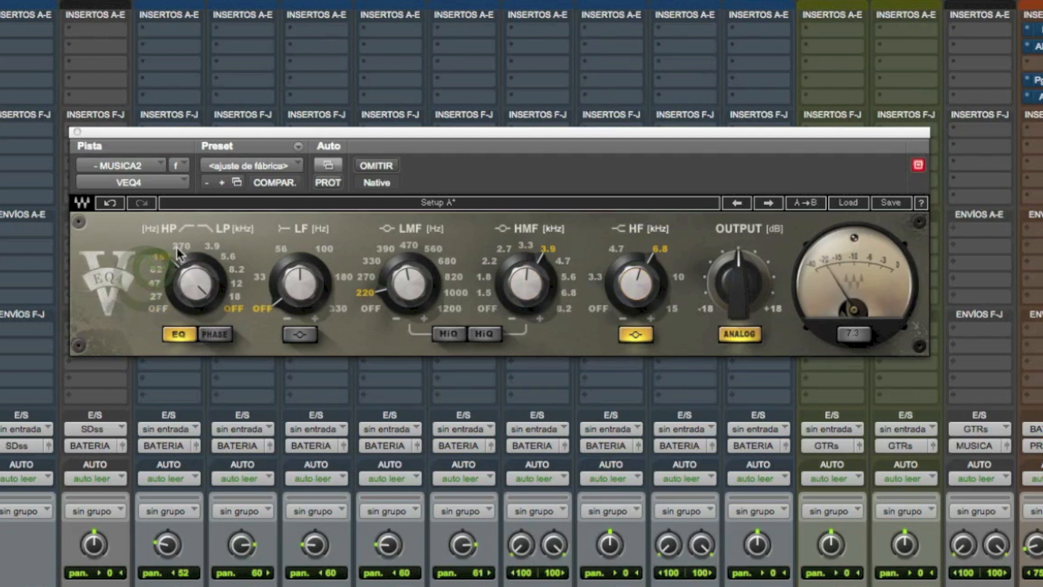
# Step: Raise the VEQ4's HF band to about 7 dB at 10 kHz, comparing with bypass before and after
pyautogui.click(377, 164)
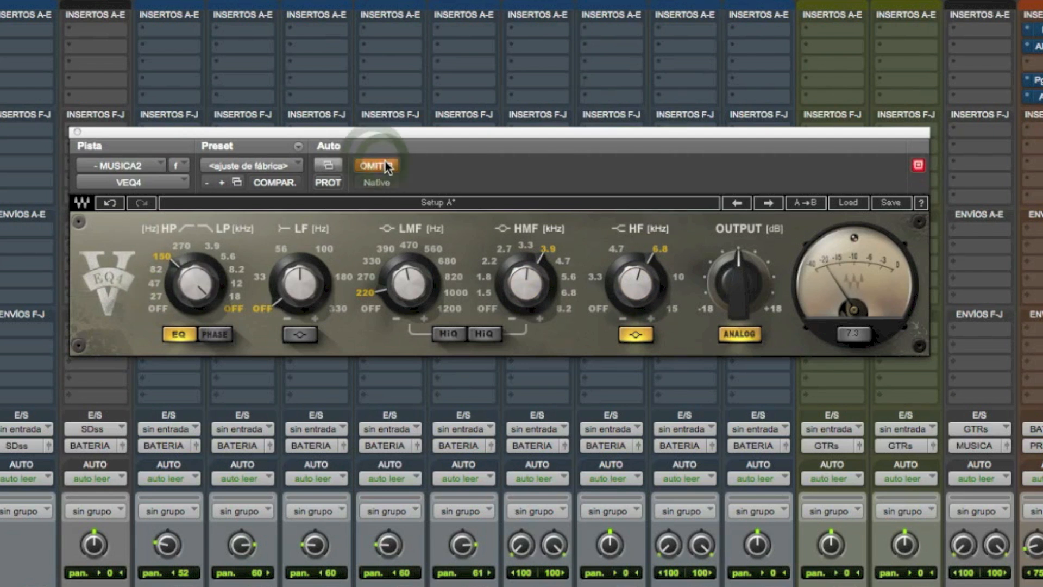
pyautogui.click(385, 165)
pyautogui.moveTo(636, 283)
pyautogui.mouseDown()
pyautogui.moveTo(641, 261)
pyautogui.moveTo(629, 294)
pyautogui.mouseUp()
pyautogui.click(681, 280)
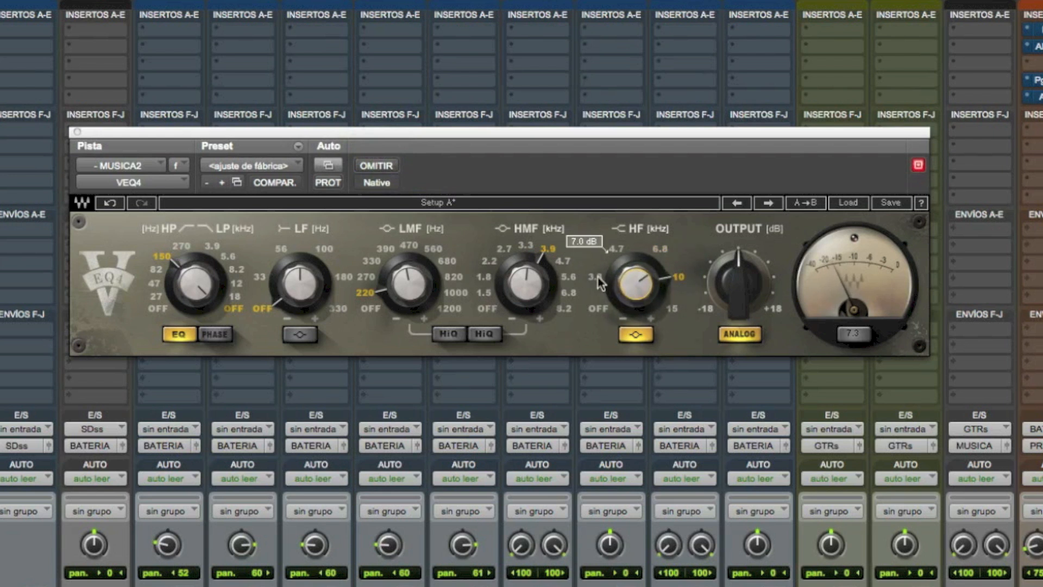
pyautogui.click(389, 171)
pyautogui.click(389, 170)
# Step: Compare the VEQ4's HF boost at 6.8 and 10 kHz, ending on 6.8 kHz with about 7.1 dB of gain
pyautogui.click(655, 266)
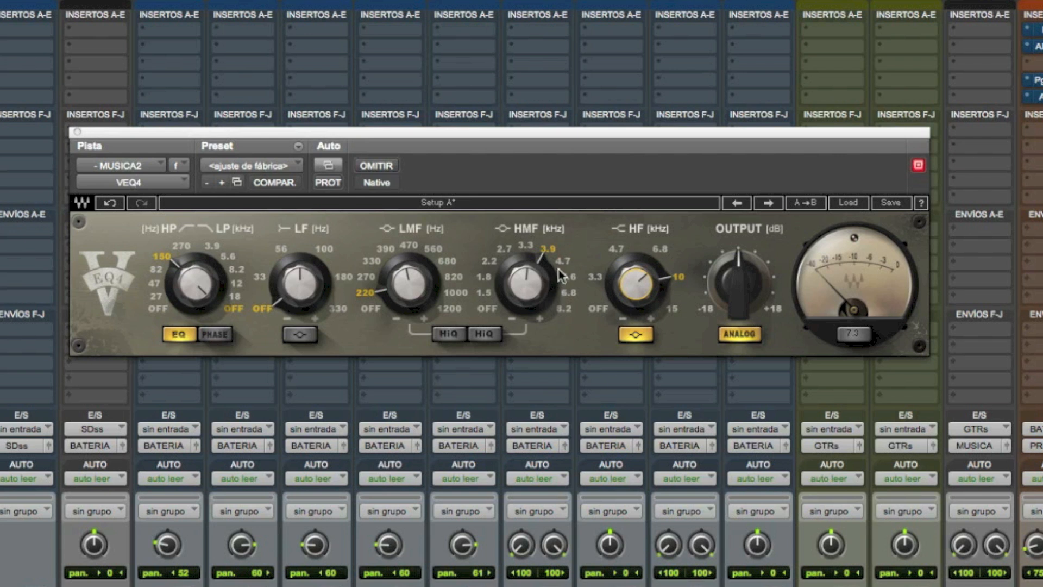
pyautogui.click(657, 249)
pyautogui.moveTo(641, 284)
pyautogui.mouseDown()
pyautogui.moveTo(641, 294)
pyautogui.moveTo(640, 272)
pyautogui.mouseUp()
pyautogui.click(679, 278)
pyautogui.click(661, 251)
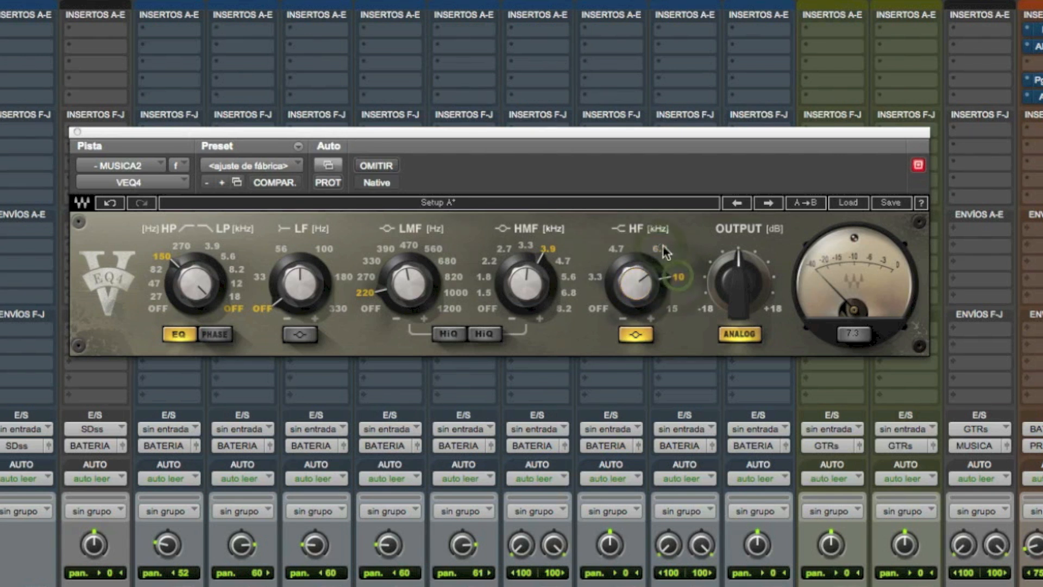
pyautogui.moveTo(643, 286)
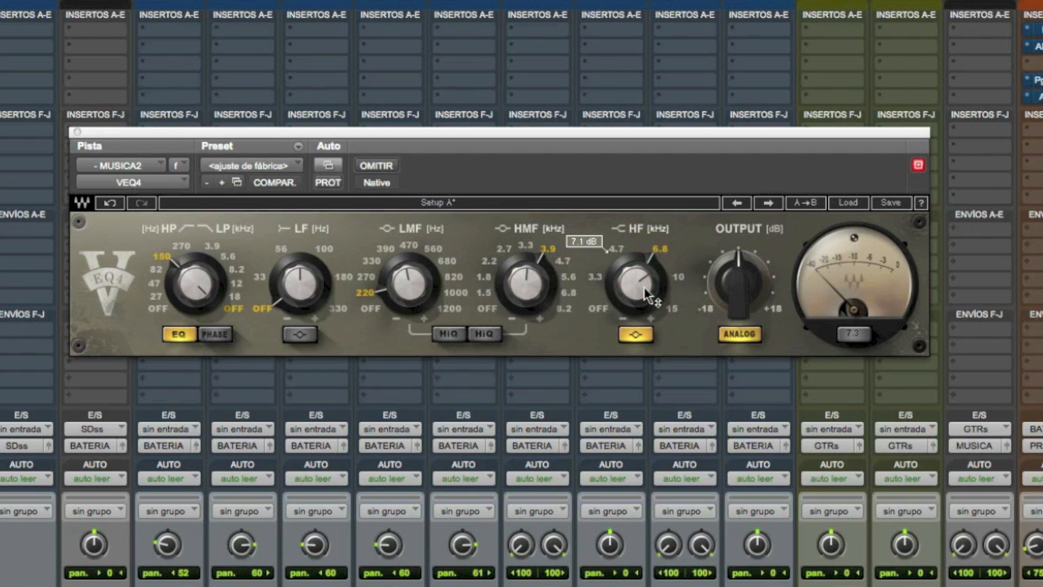
# Step: Turn off the VEQ4's Analog option and try the high-pass filter at 82 Hz before returning it to 150 Hz
pyautogui.click(750, 335)
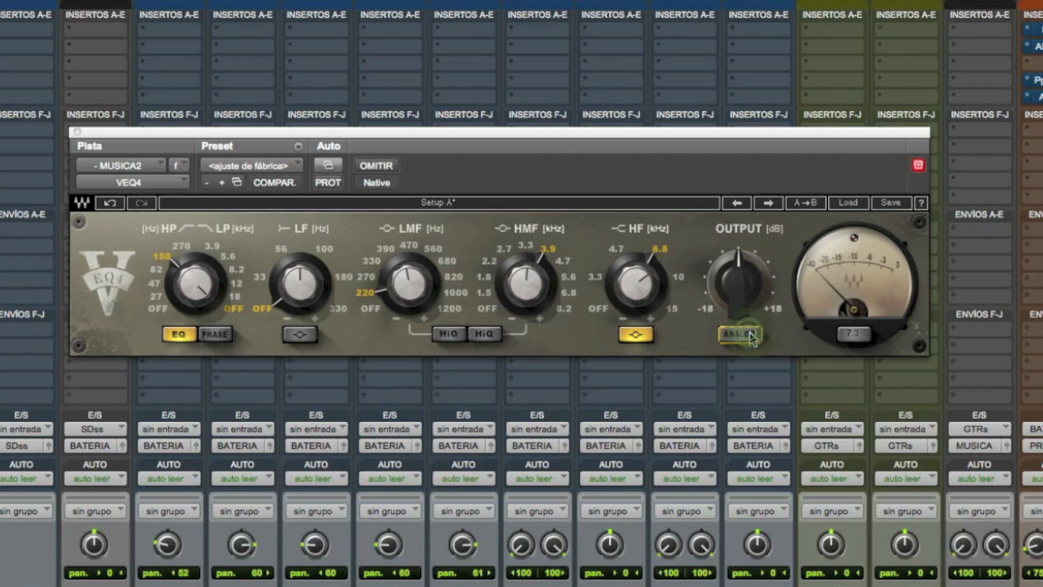
pyautogui.click(156, 270)
pyautogui.click(162, 258)
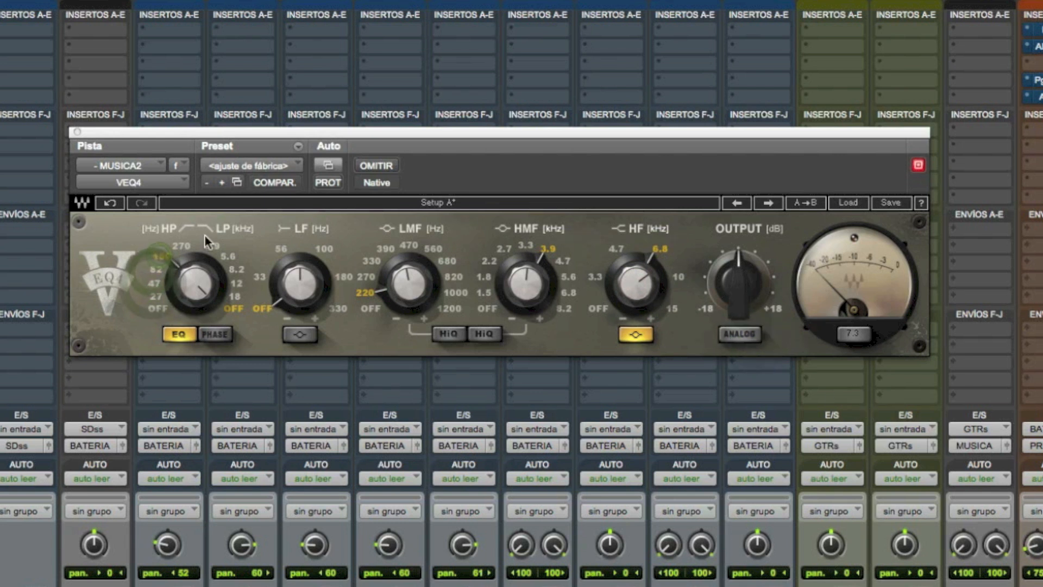
# Step: Switch the VEQ4's LF band to bell, try its gain and frequency settings, and set it to 330 Hz
pyautogui.click(298, 338)
pyautogui.click(285, 296)
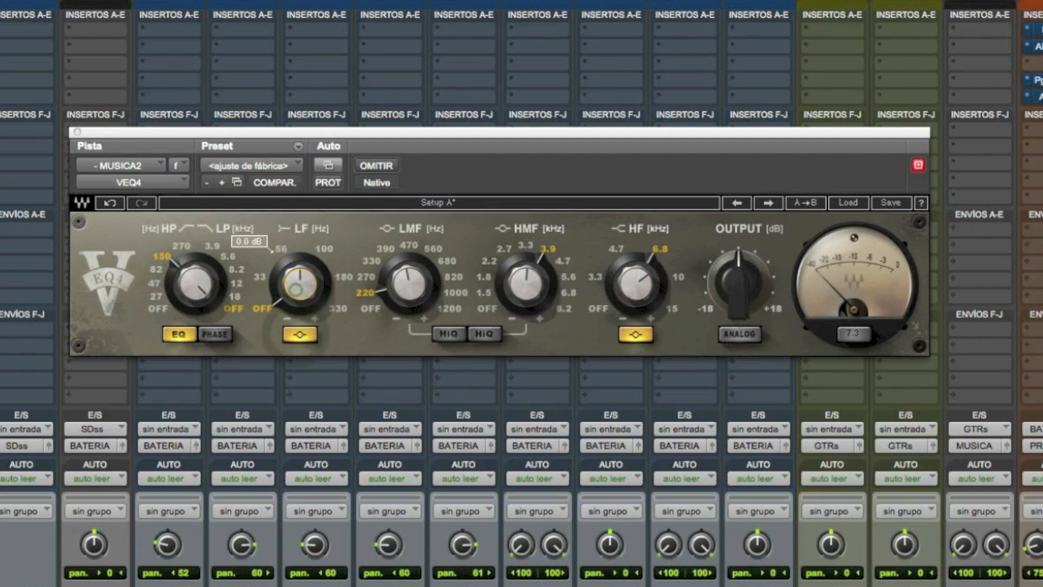
pyautogui.moveTo(284, 293); pyautogui.dragTo(300, 286)
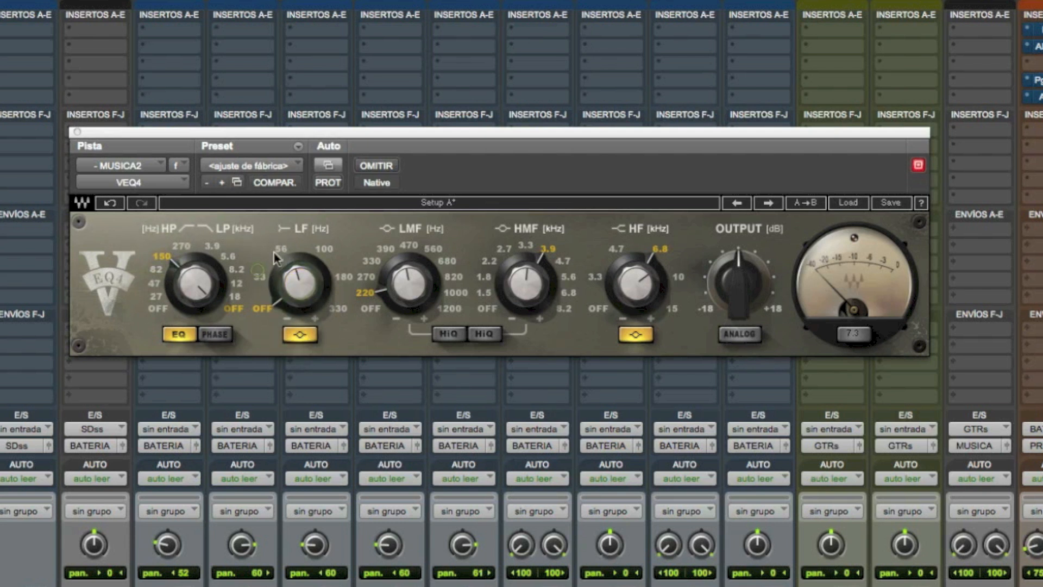
pyautogui.click(260, 277)
pyautogui.moveTo(330, 255); pyautogui.dragTo(357, 325)
pyautogui.click(637, 333)
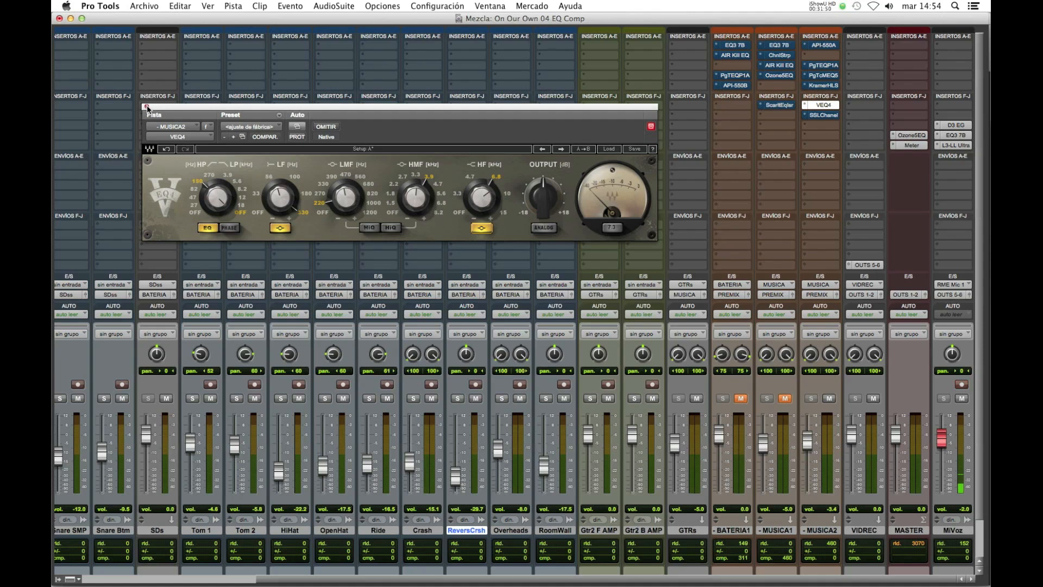
# Step: Close the VEQ4, open the SSLChannel on MUSICA2 and reposition its window over the mixer
pyautogui.click(147, 107)
pyautogui.click(823, 104)
pyautogui.click(826, 115)
pyautogui.moveTo(331, 108); pyautogui.dragTo(421, 48)
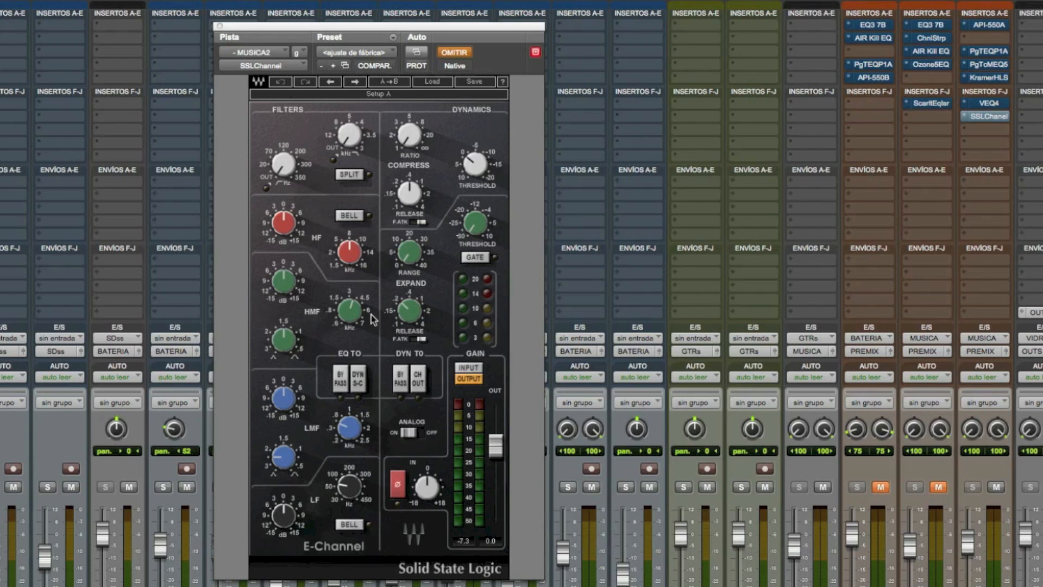
pyautogui.moveTo(329, 435)
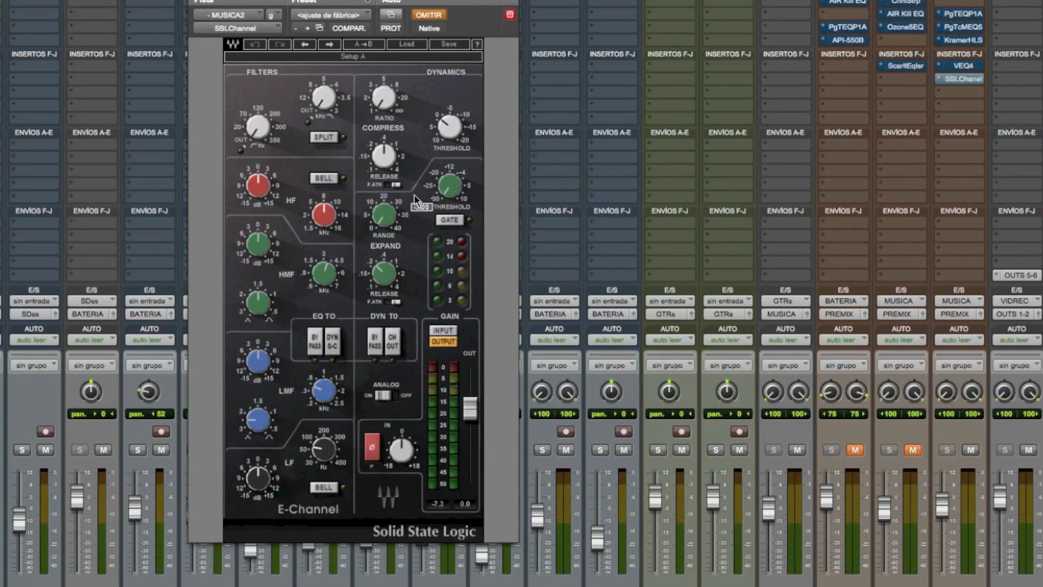
pyautogui.moveTo(459, 11); pyautogui.dragTo(644, 46)
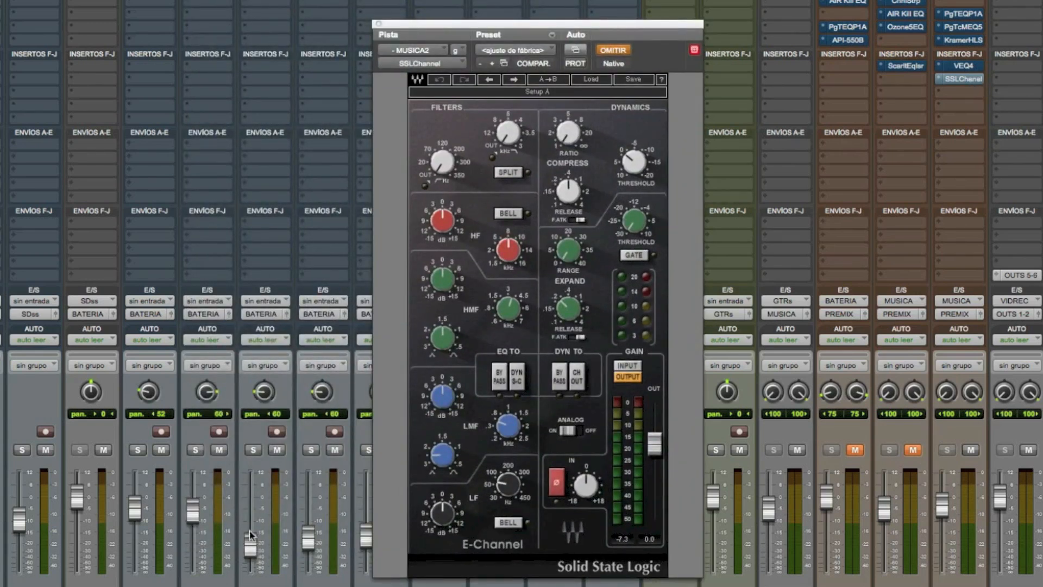
# Step: Try to copy the SSLChannel insert from MUSICA2 onto the SDs track
pyautogui.hscroll(-3, 250, 535)
pyautogui.moveTo(1031, 78); pyautogui.dragTo(202, 1)
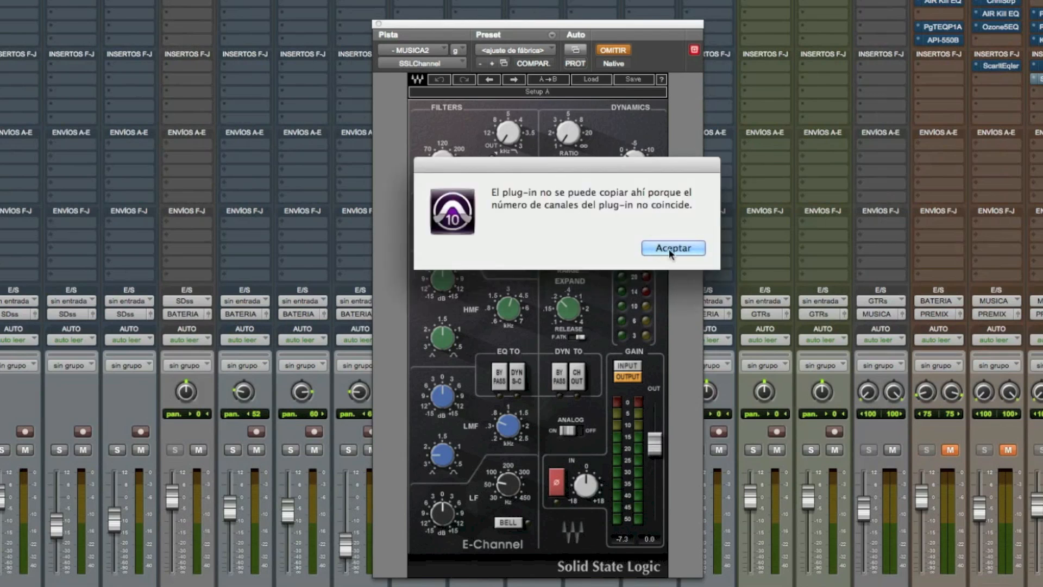
pyautogui.click(671, 252)
# Step: Insert a new SSLChannel plug-in on the SDs track
pyautogui.click(200, 2)
pyautogui.click(199, 11)
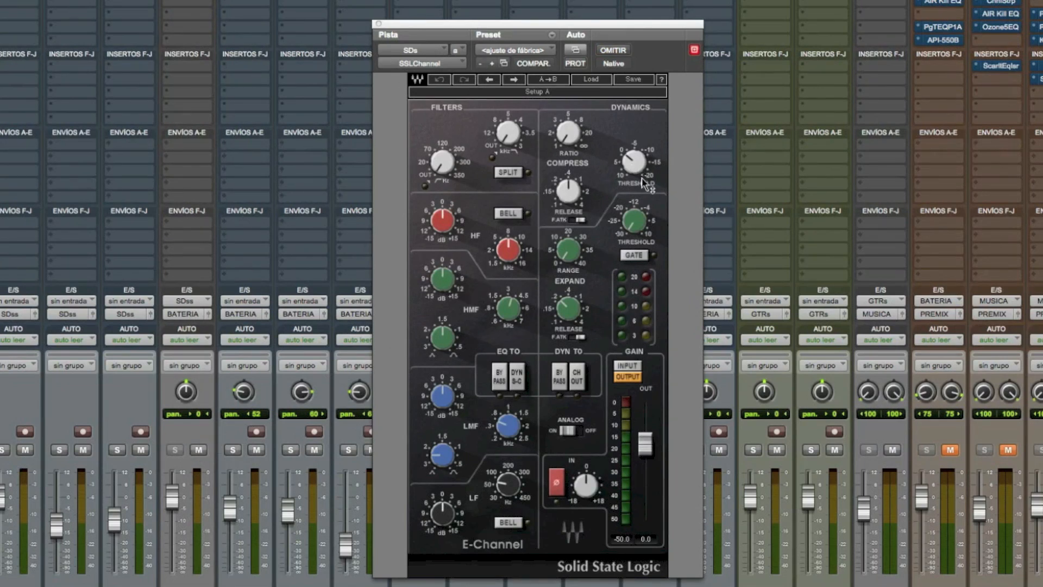
pyautogui.moveTo(195, 585); pyautogui.dragTo(180, 585)
pyautogui.moveTo(442, 397)
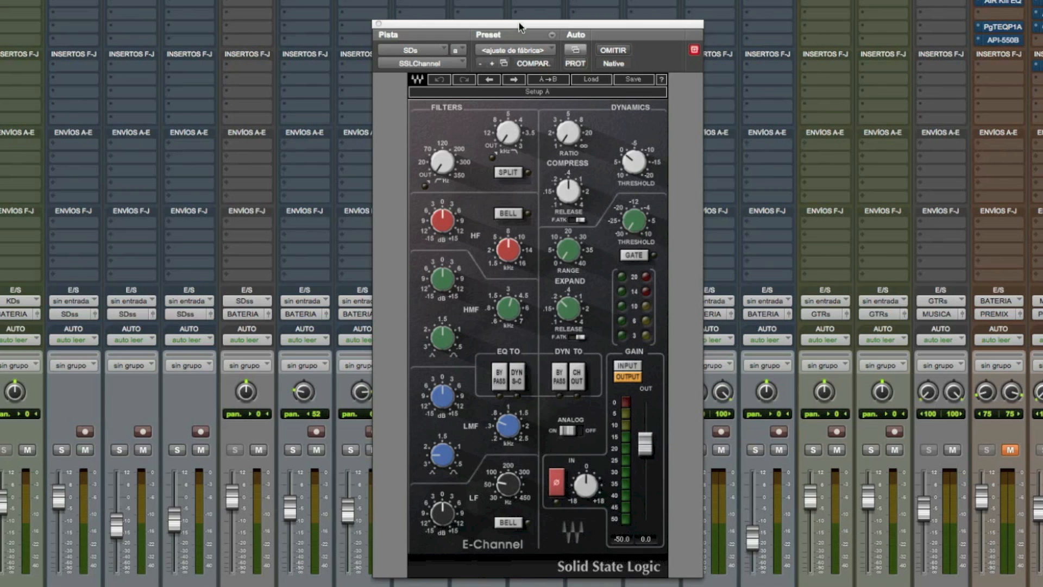
# Step: Solo the three snare tracks feeding SDs, start playback and unmute the BATERIA1 bus
pyautogui.click(62, 449)
pyautogui.click(119, 450)
pyautogui.click(177, 450)
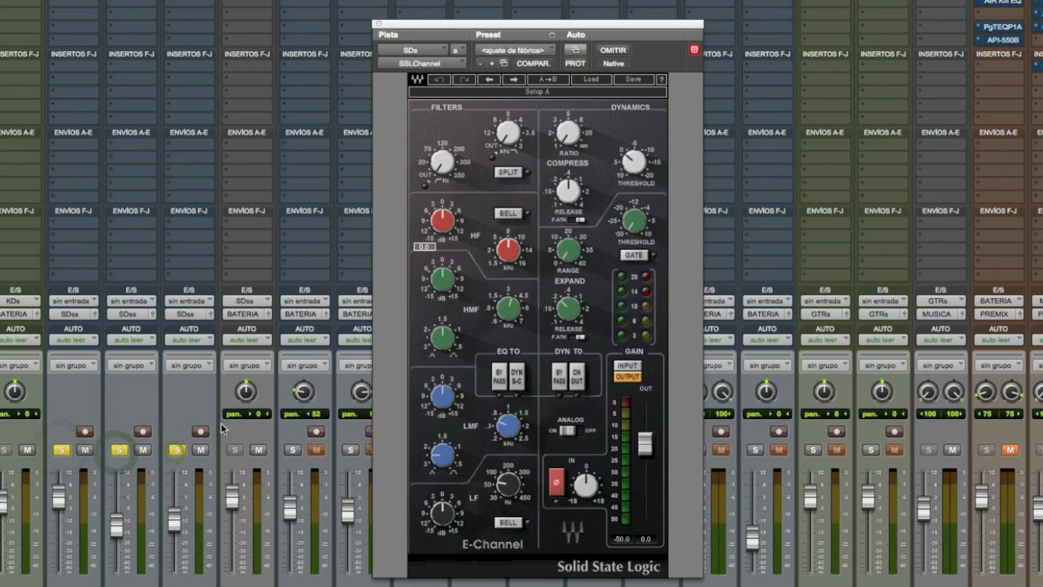
pyautogui.press('space')
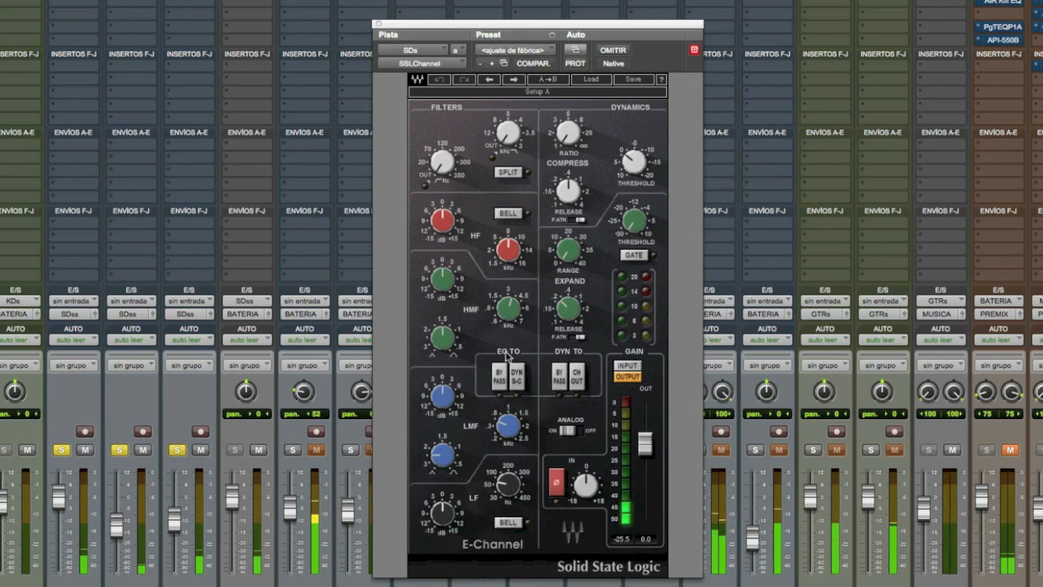
pyautogui.click(1010, 450)
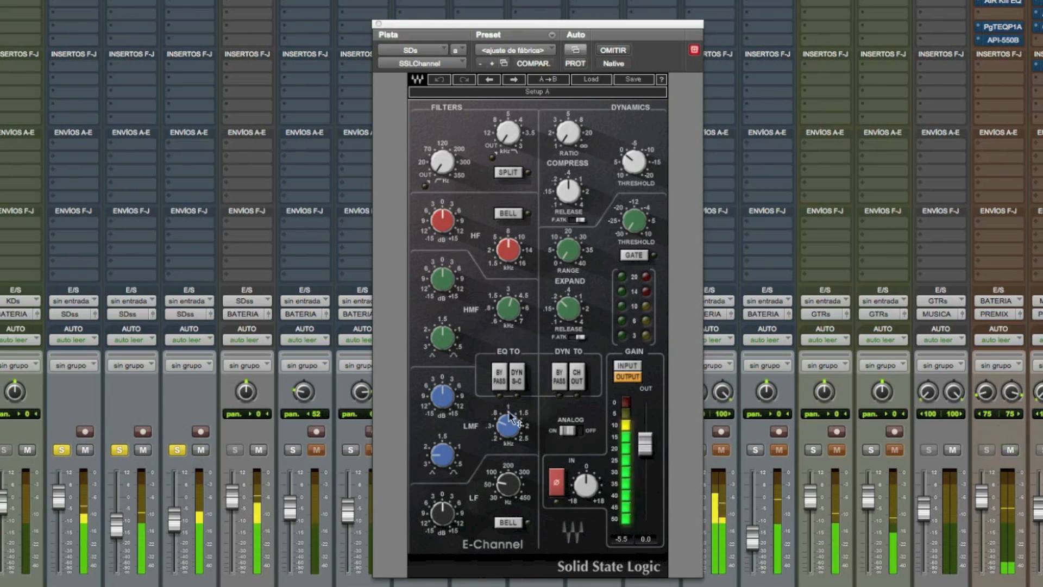
# Step: Engage the SSLChannel's high-pass filter, sweep the boosted LMF band to about 0.29 kHz and cut its gain there
pyautogui.moveTo(442, 162); pyautogui.dragTo(445, 153)
pyautogui.moveTo(443, 397); pyautogui.dragTo(443, 364)
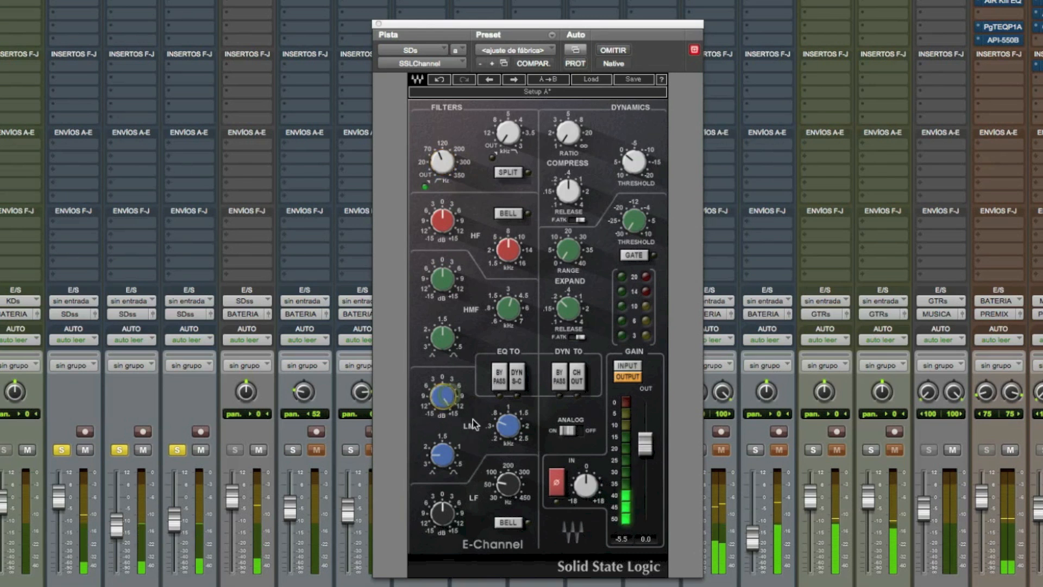
pyautogui.moveTo(500, 426); pyautogui.dragTo(498, 434)
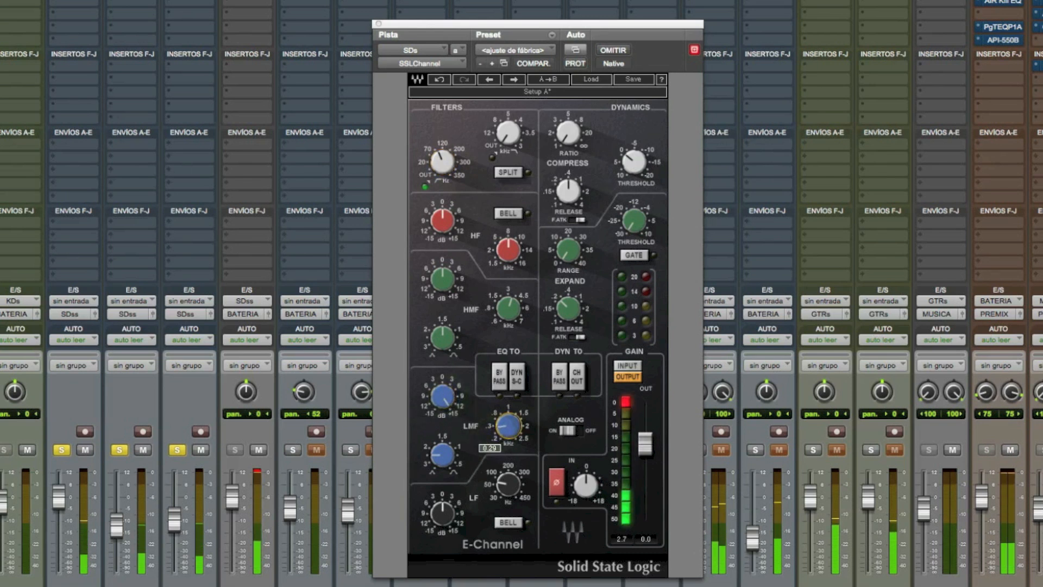
pyautogui.moveTo(444, 397); pyautogui.dragTo(443, 451)
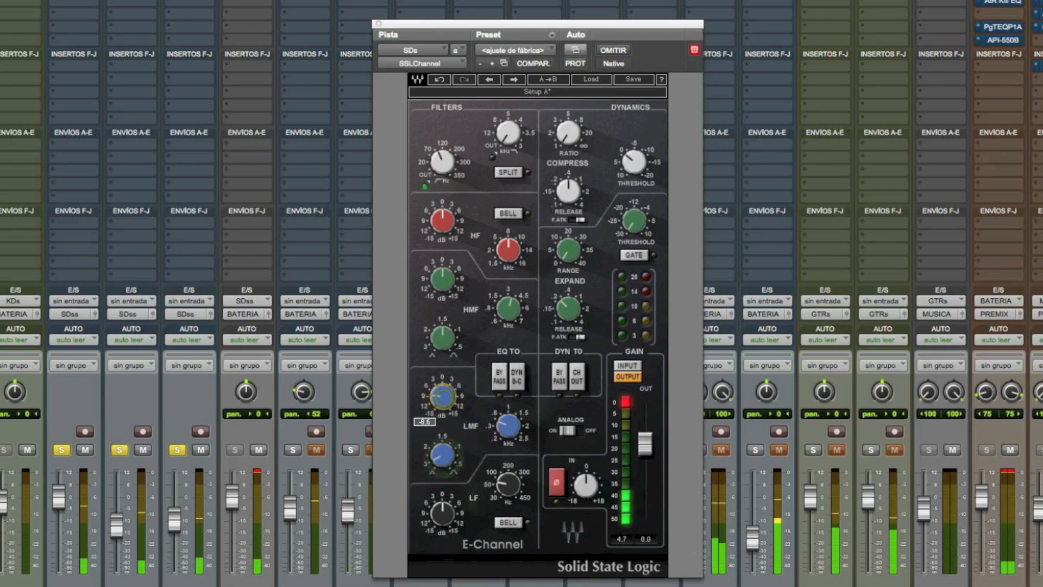
# Step: Switch the LF band to bell, sweep its frequency with a strong boost, and lower its gain to a slight boost
pyautogui.moveTo(446, 515); pyautogui.dragTo(447, 470)
pyautogui.click(507, 522)
pyautogui.moveTo(507, 484)
pyautogui.mouseDown()
pyautogui.moveTo(507, 452)
pyautogui.moveTo(507, 464)
pyautogui.mouseUp()
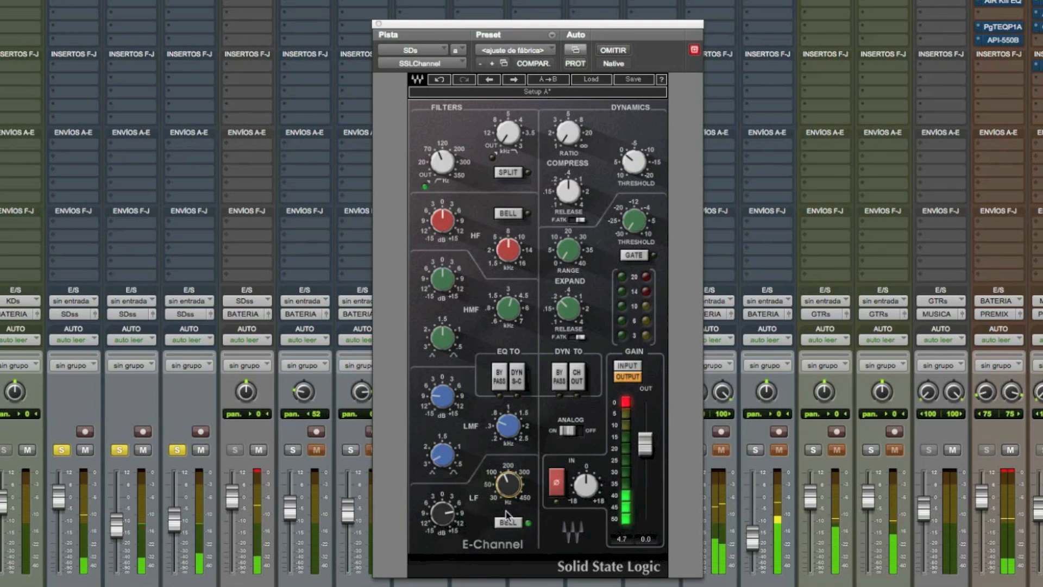
pyautogui.moveTo(445, 514); pyautogui.dragTo(445, 474)
pyautogui.moveTo(510, 489); pyautogui.dragTo(510, 487)
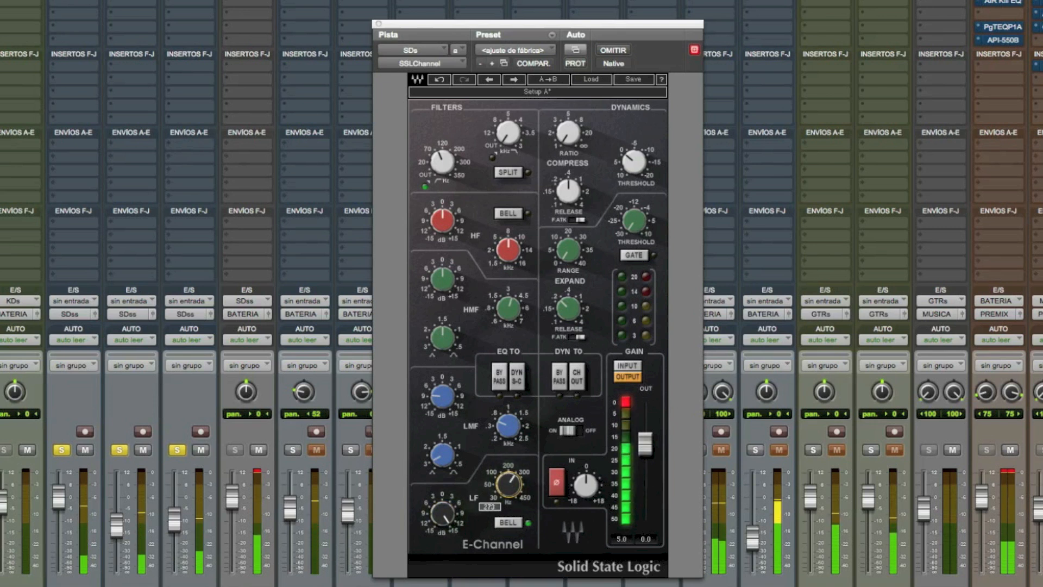
pyautogui.moveTo(450, 512); pyautogui.dragTo(450, 539)
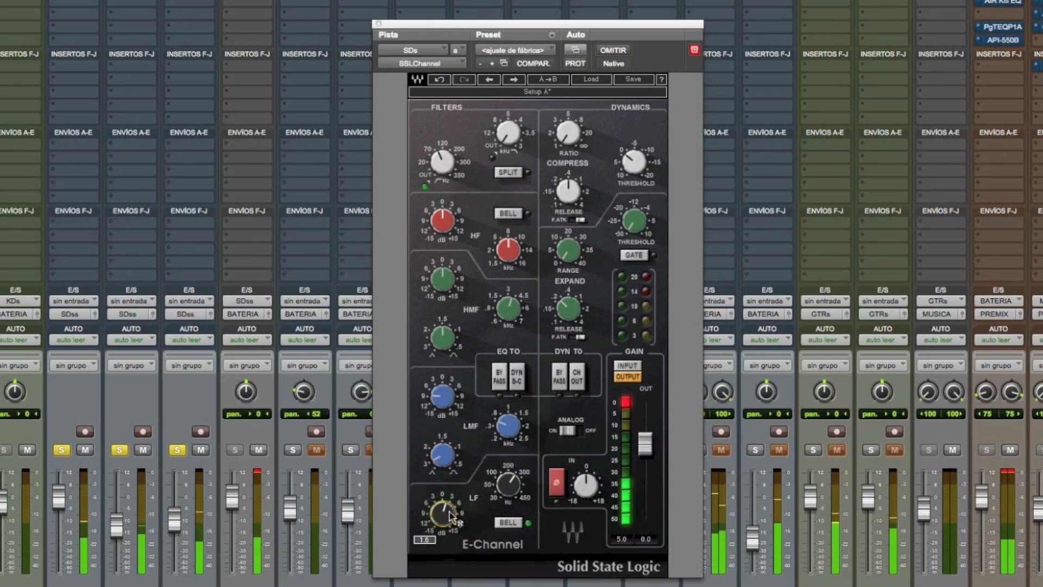
# Step: Boost the HF band with a bell curve and apply a slight cut to the HMF band at about 3 kHz
pyautogui.moveTo(457, 227); pyautogui.dragTo(437, 236)
pyautogui.click(511, 215)
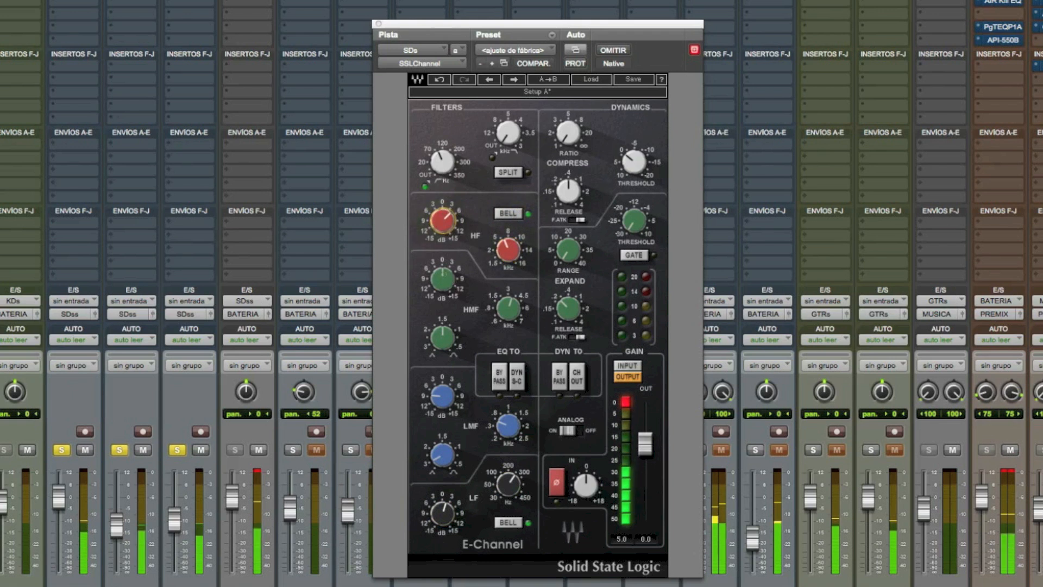
pyautogui.click(512, 302)
pyautogui.click(450, 281)
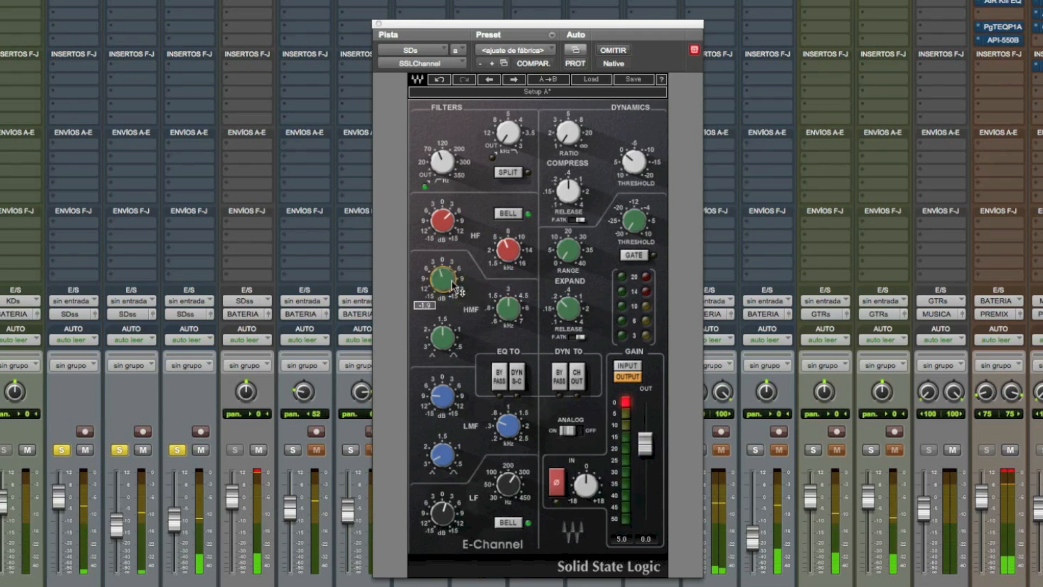
# Step: Clear the SDs and SSLChannel clip indicators, then compare the snare with the plug-in bypassed and active
pyautogui.click(257, 471)
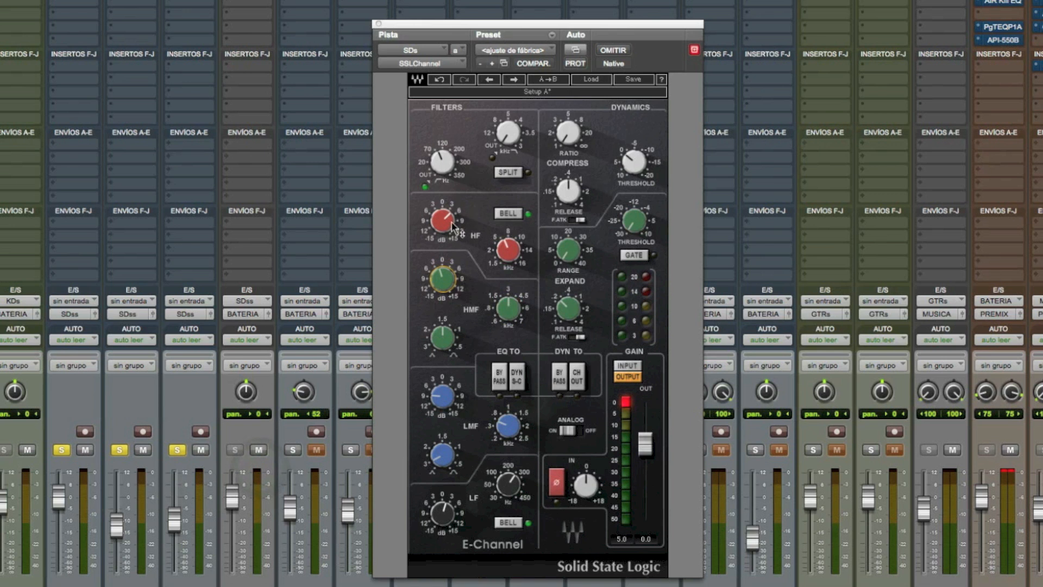
pyautogui.moveTo(452, 228)
pyautogui.click(628, 401)
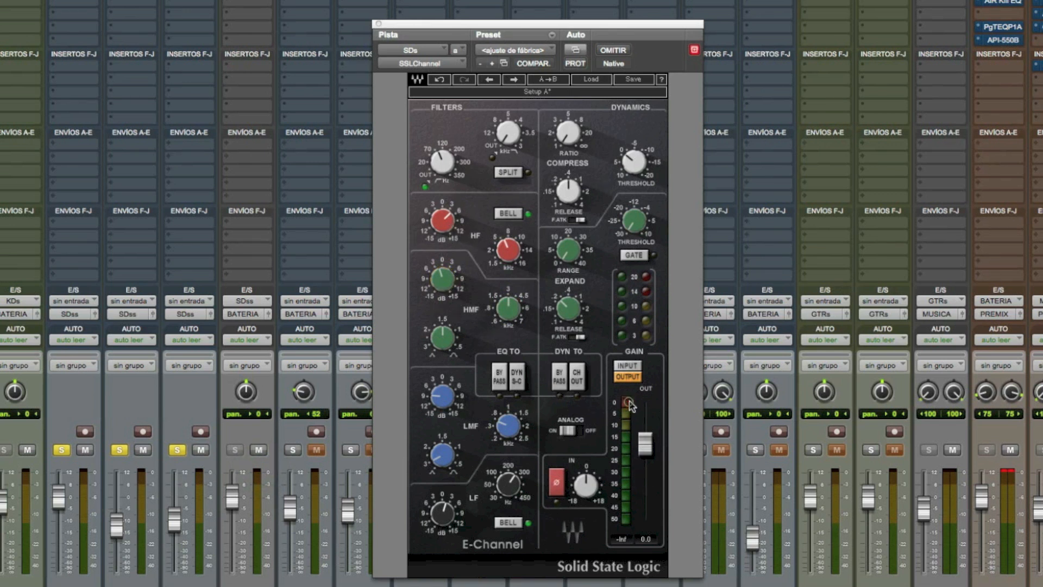
pyautogui.press('space')
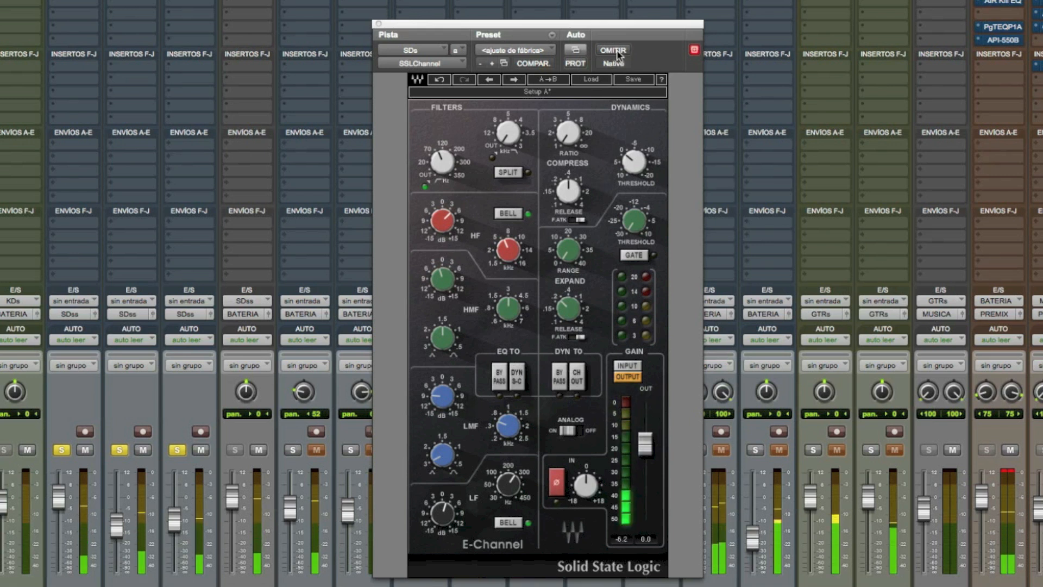
pyautogui.click(616, 52)
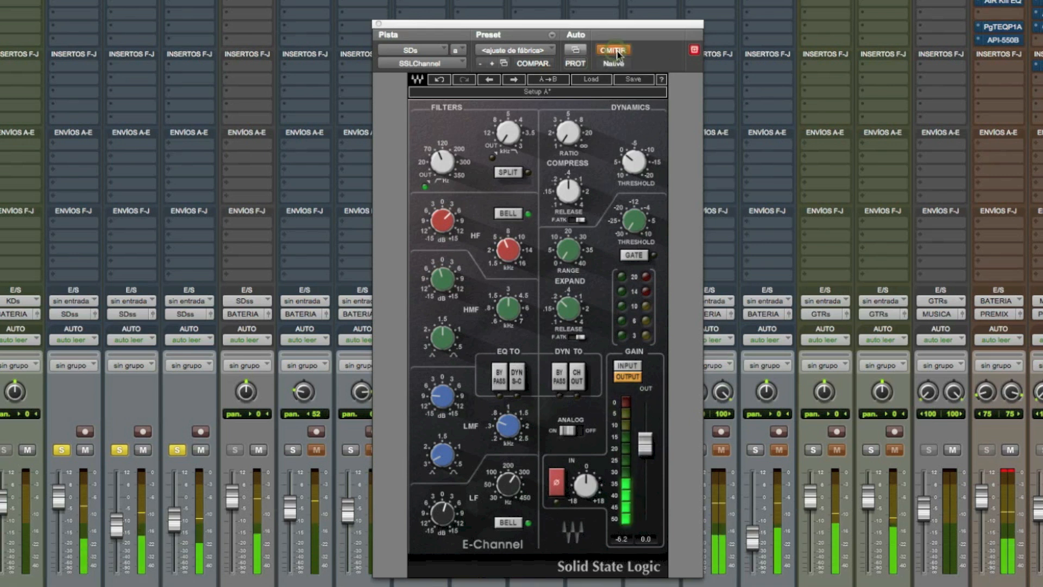
pyautogui.click(615, 51)
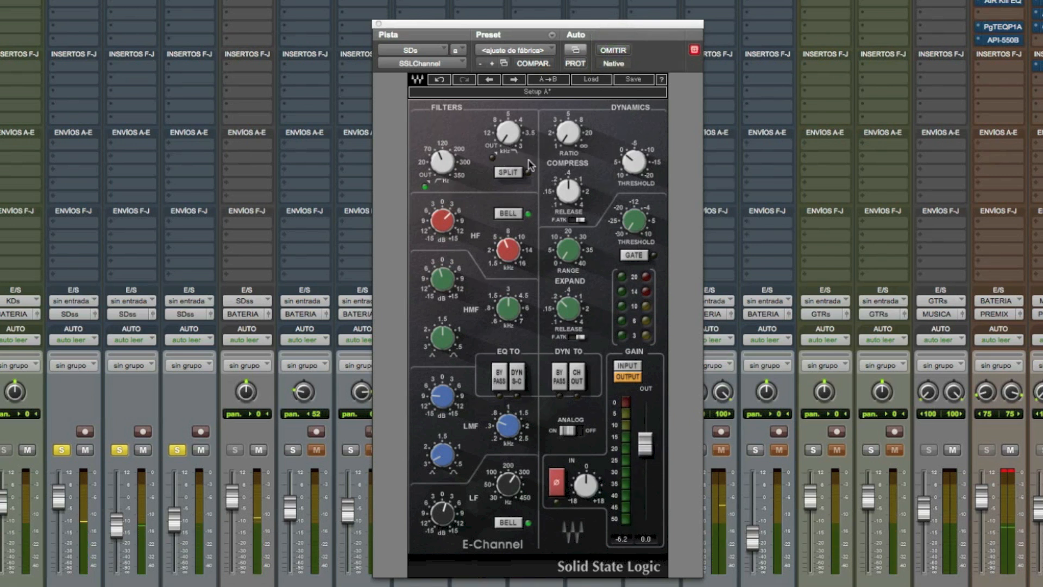
# Step: Turn on the filters' Split option and check the Bell switches of the HF and LF bands, leaving both on
pyautogui.click(508, 173)
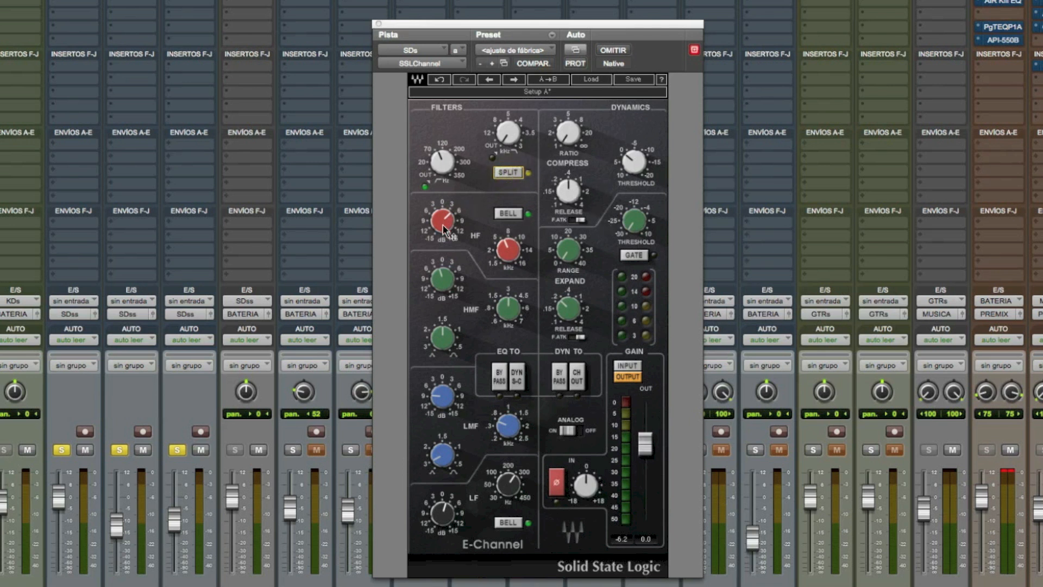
pyautogui.click(511, 215)
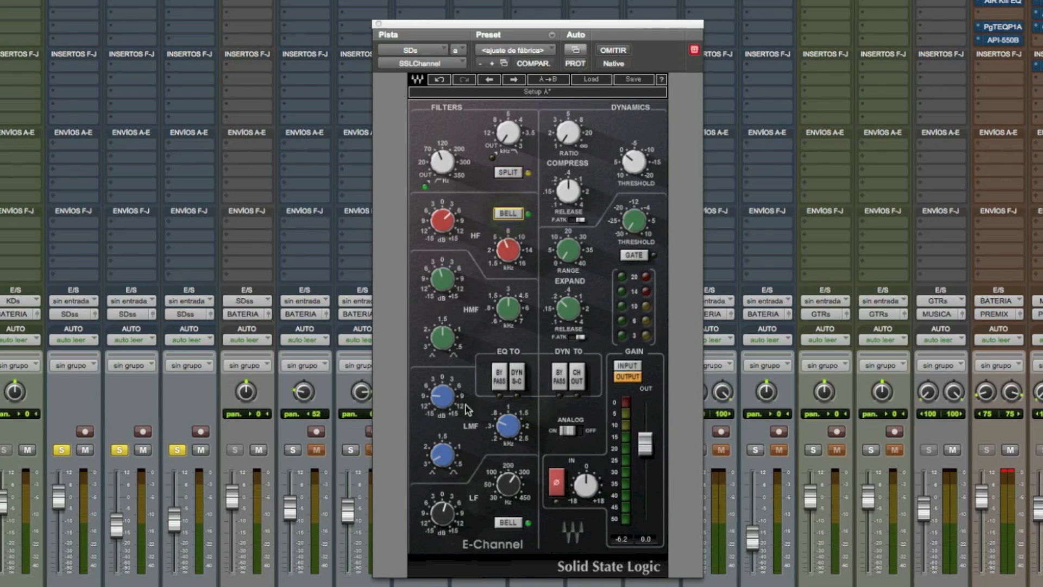
pyautogui.click(508, 522)
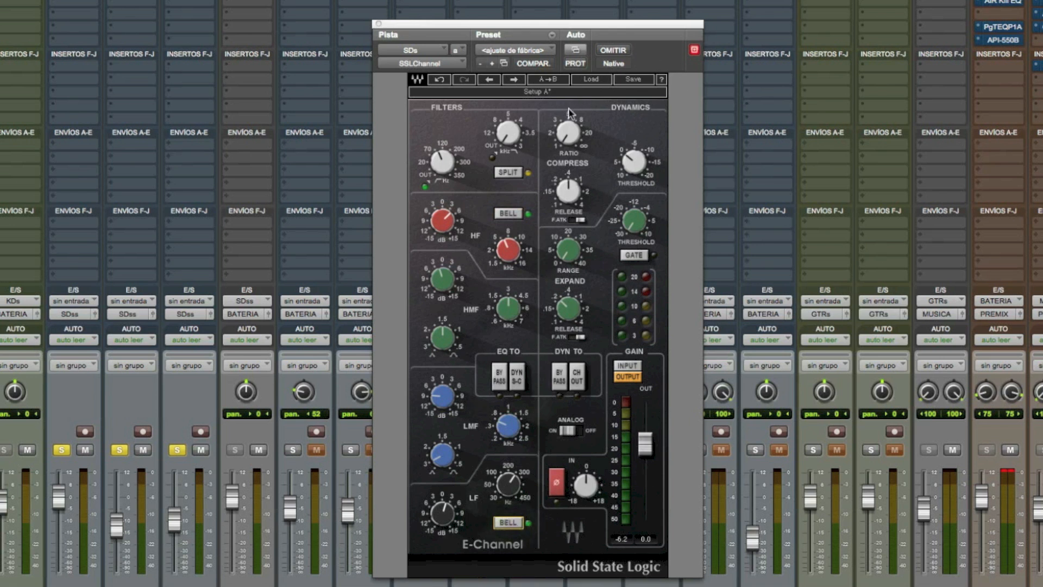
# Step: Try the compressor's ratio, release and threshold controls and the input phase switch
pyautogui.click(568, 132)
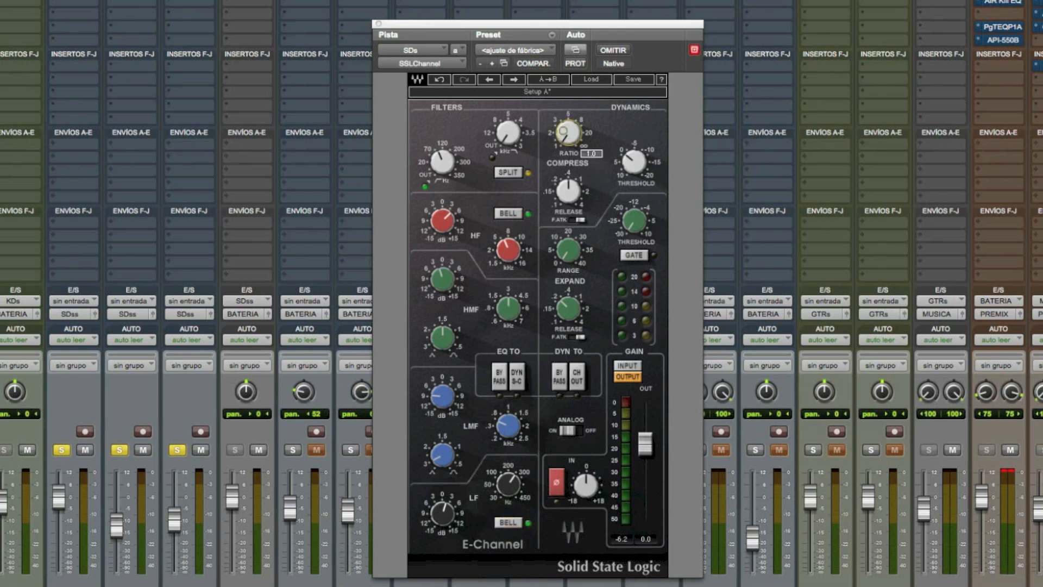
pyautogui.click(567, 191)
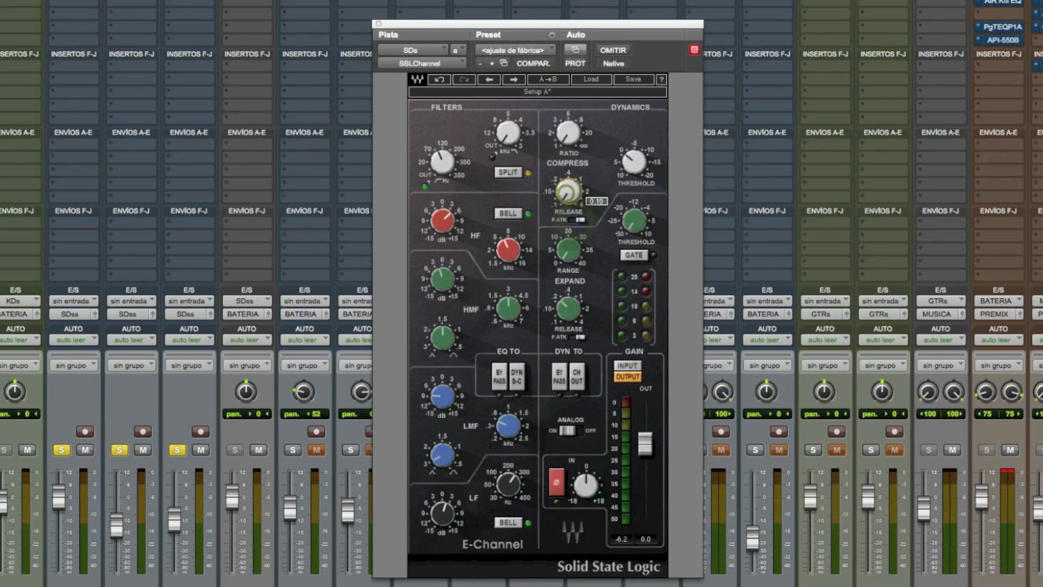
pyautogui.click(634, 160)
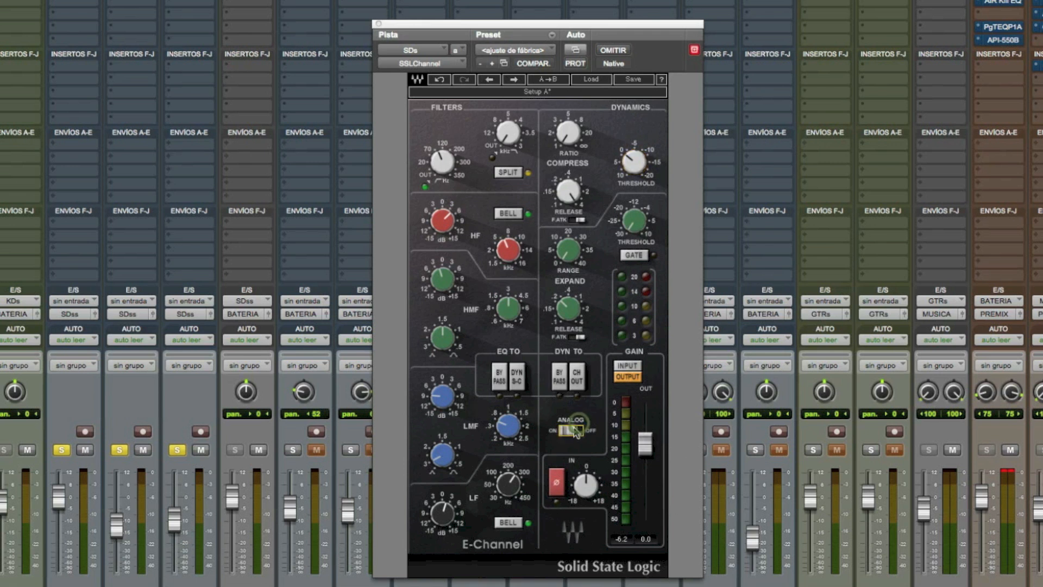
pyautogui.click(559, 488)
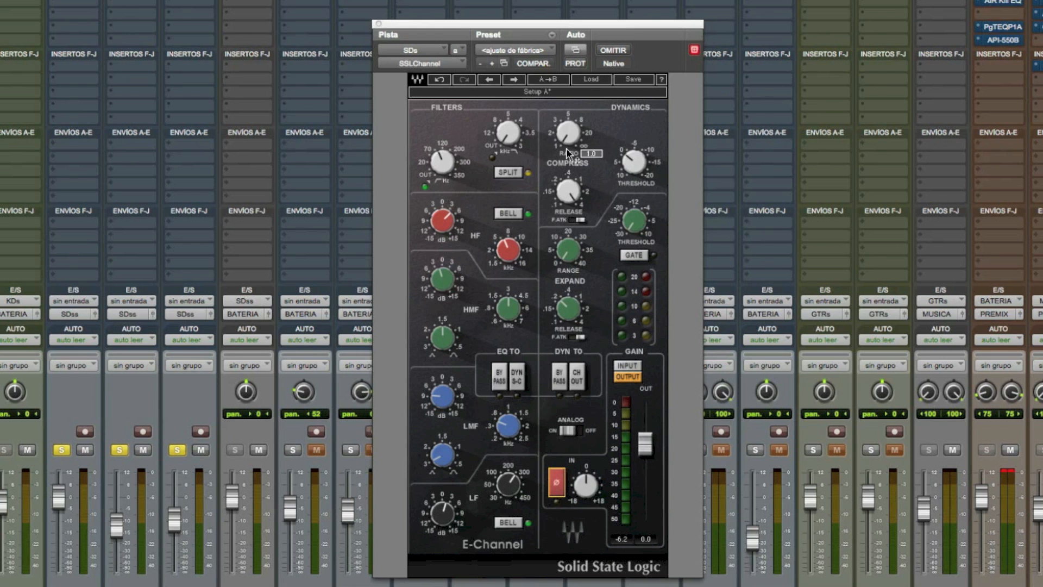
# Step: Increase the HF band's boost and raise its frequency to about 10 kHz while playing the snare
pyautogui.moveTo(445, 219); pyautogui.dragTo(446, 211)
pyautogui.moveTo(505, 247); pyautogui.dragTo(505, 234)
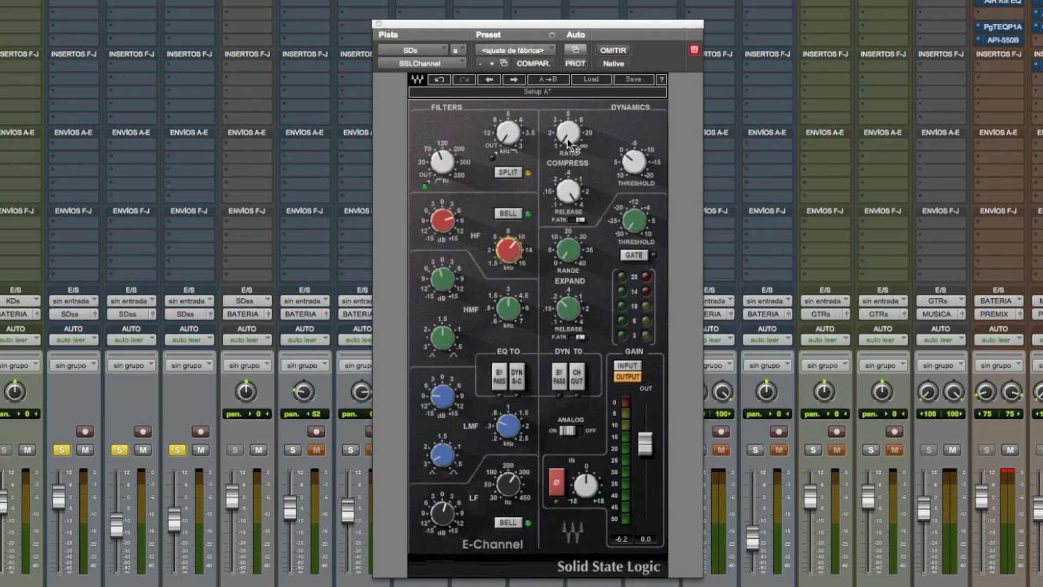
pyautogui.press('space')
pyautogui.moveTo(447, 223); pyautogui.dragTo(447, 217)
# Step: Compress the snare with a moderate ratio, short release and threshold near -20 dB, and reduce the HF boost slightly
pyautogui.moveTo(568, 139); pyautogui.dragTo(570, 130)
pyautogui.moveTo(568, 189); pyautogui.dragTo(568, 201)
pyautogui.moveTo(636, 165); pyautogui.dragTo(639, 150)
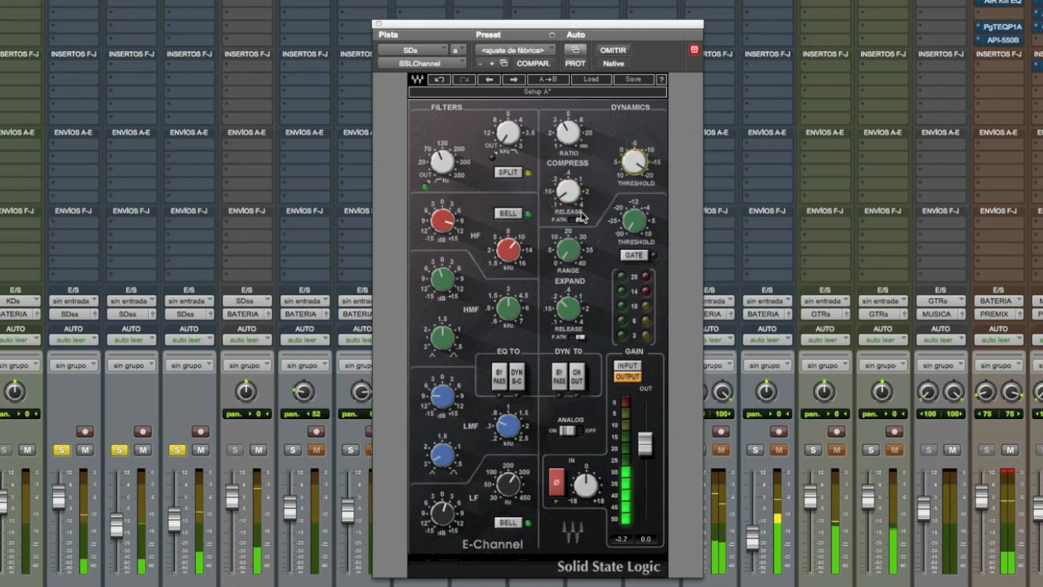
pyautogui.moveTo(569, 136); pyautogui.dragTo(569, 133)
pyautogui.moveTo(442, 220); pyautogui.dragTo(442, 228)
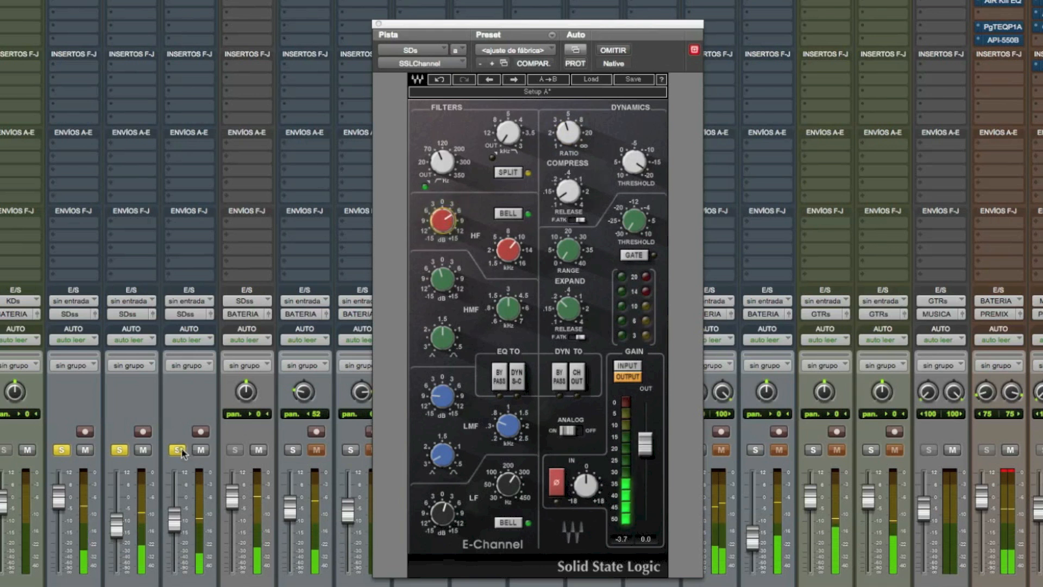
# Step: Unsolo the snare tracks and compare the SDs channel with SSLChannel bypassed and active in the full mix
pyautogui.keyDown('alt'); pyautogui.click(178, 451); pyautogui.keyUp('alt')
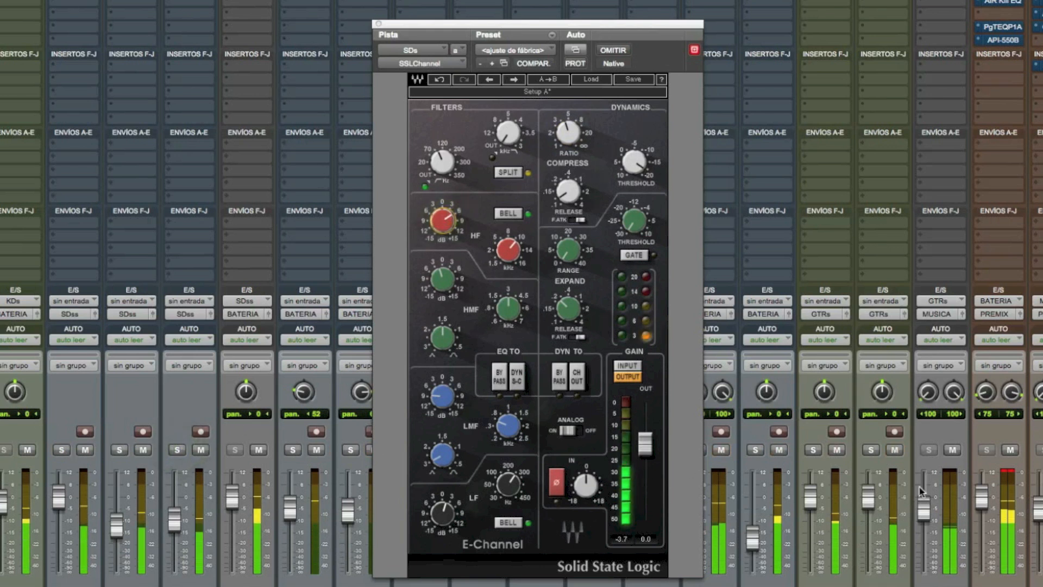
pyautogui.click(614, 50)
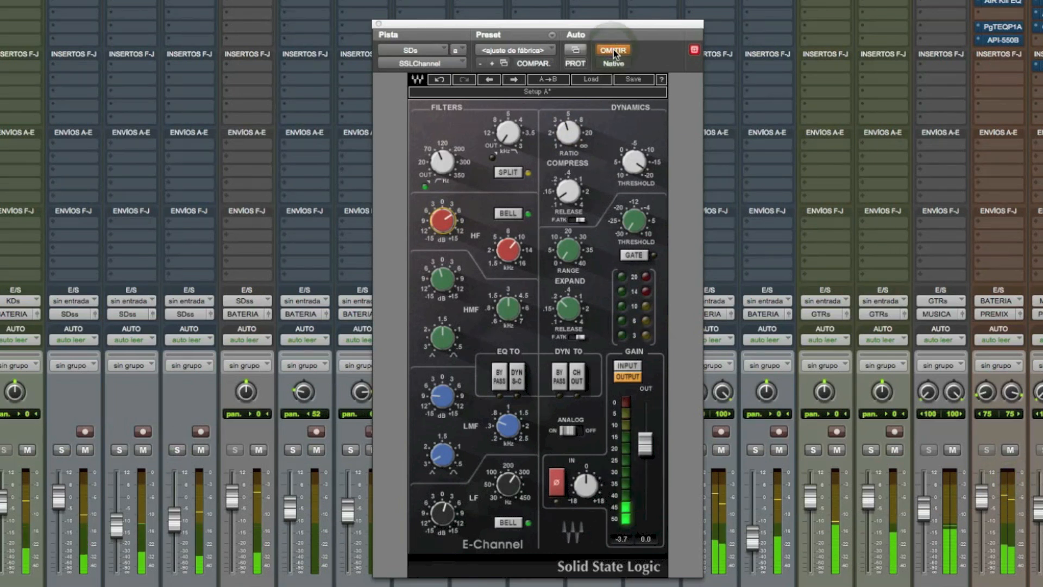
pyautogui.click(614, 51)
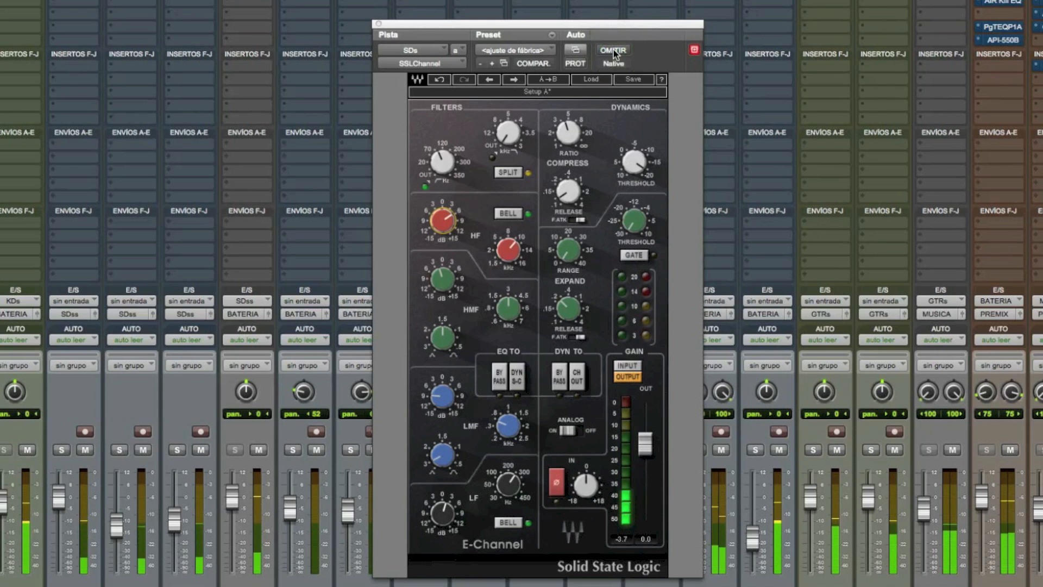
# Step: Raise the HF boost slightly and compare the snare again with SSLChannel bypassed and active in the mix
pyautogui.moveTo(445, 231); pyautogui.dragTo(445, 222)
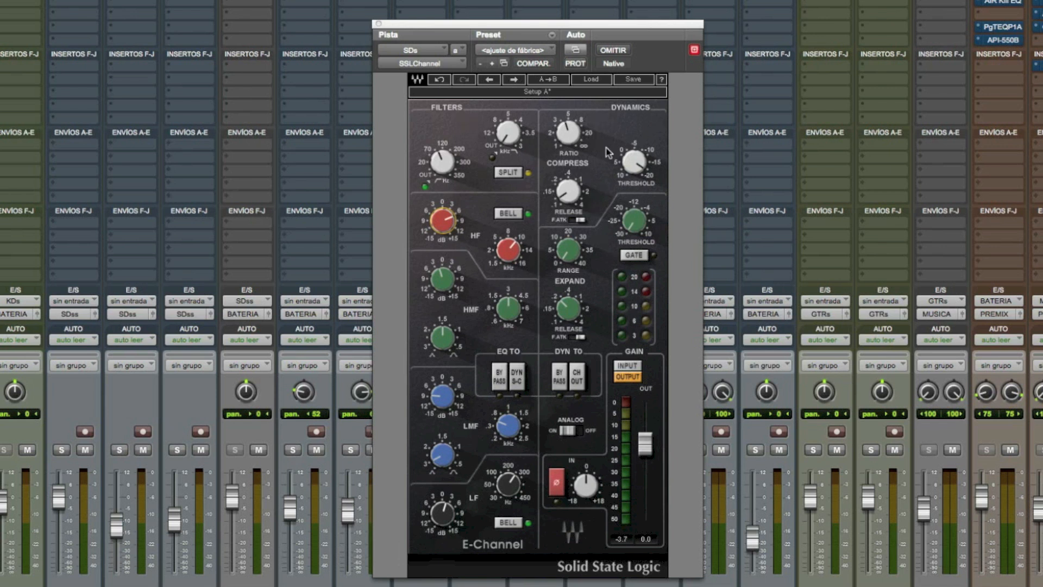
pyautogui.moveTo(601, 201)
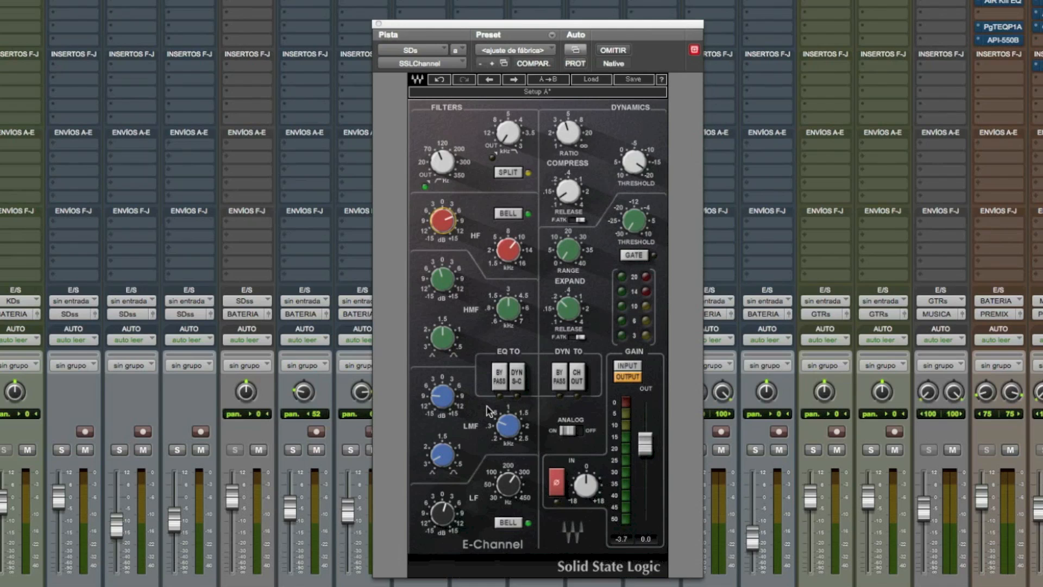
pyautogui.click(614, 51)
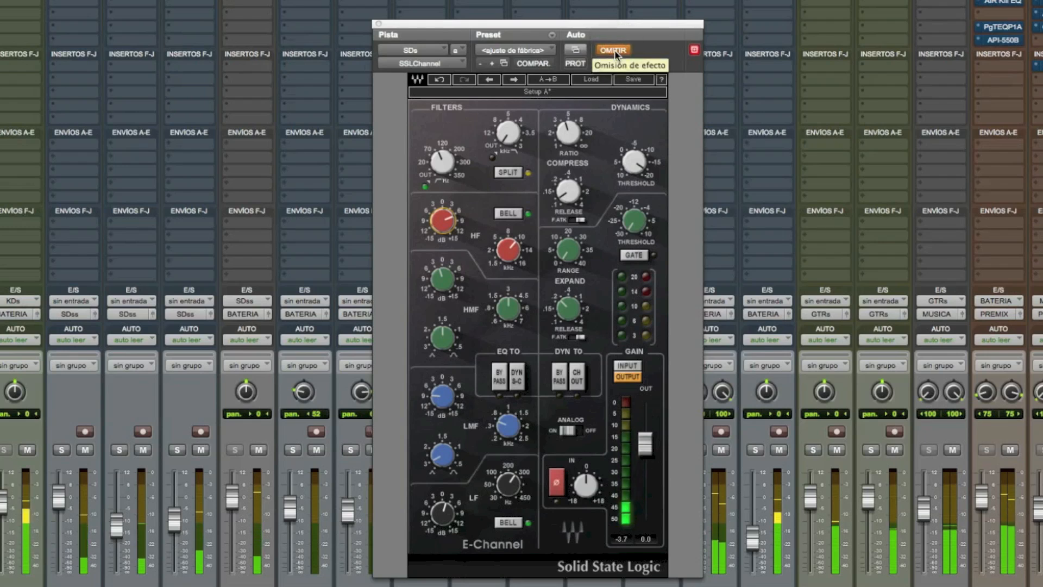
pyautogui.click(614, 50)
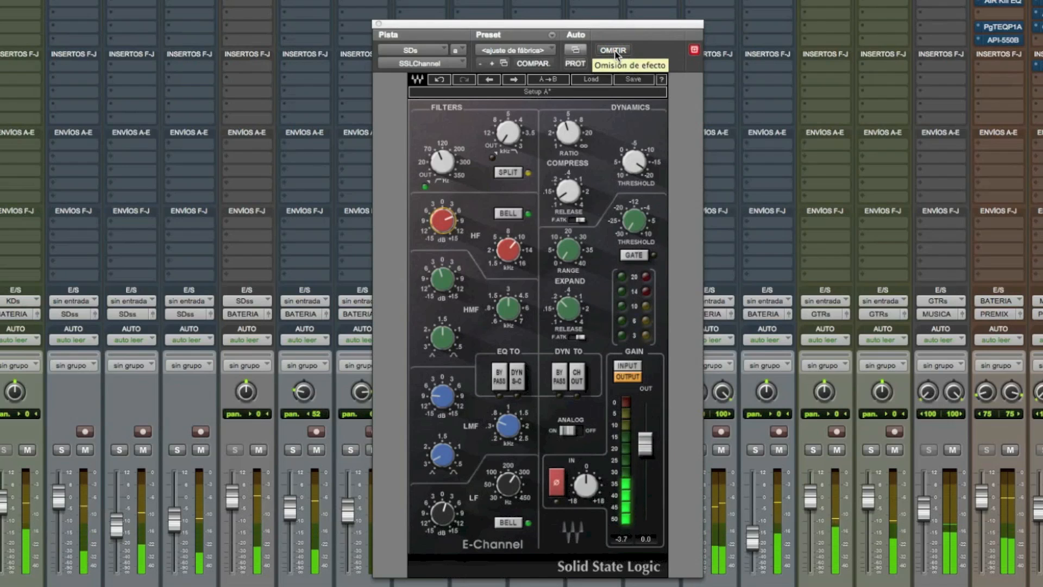
pyautogui.click(614, 50)
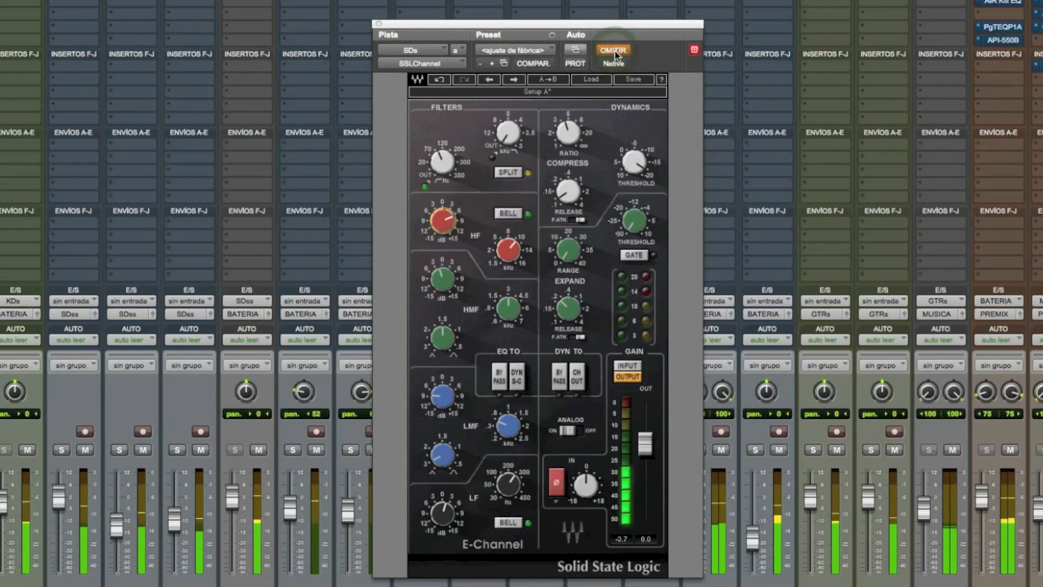
pyautogui.click(614, 50)
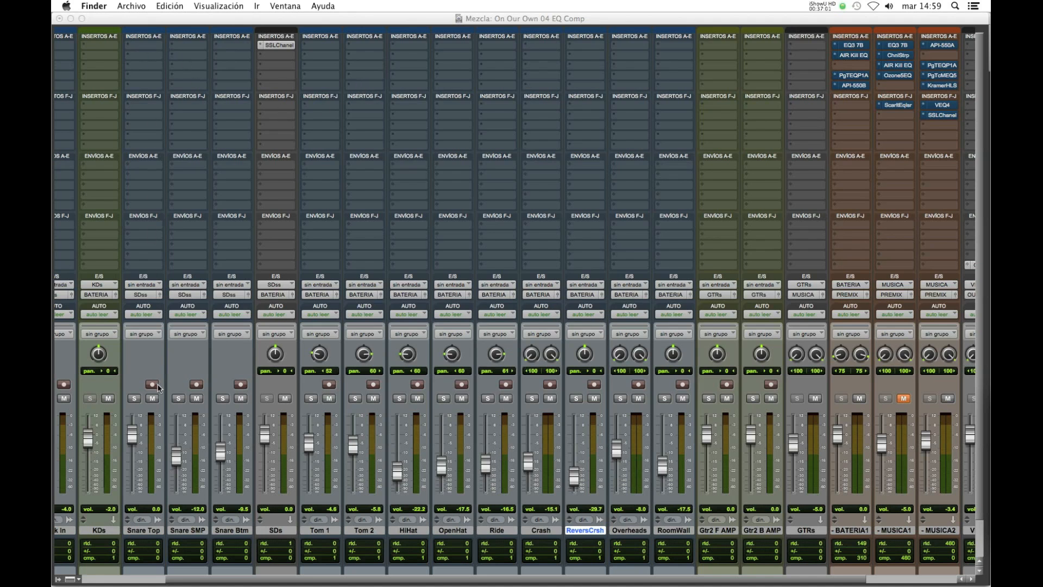
# Step: Copy the EQ3 7-Band from the BATERIA1 bus to the Overheads' first insert slot and look over its controls
pyautogui.click(854, 49)
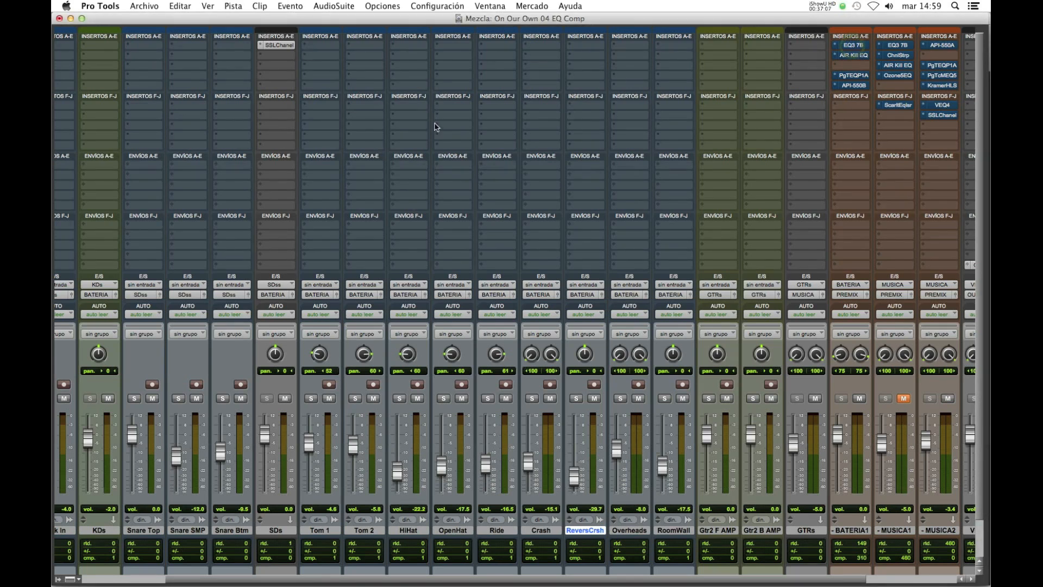
pyautogui.moveTo(549, 58); pyautogui.dragTo(632, 48)
pyautogui.click(633, 46)
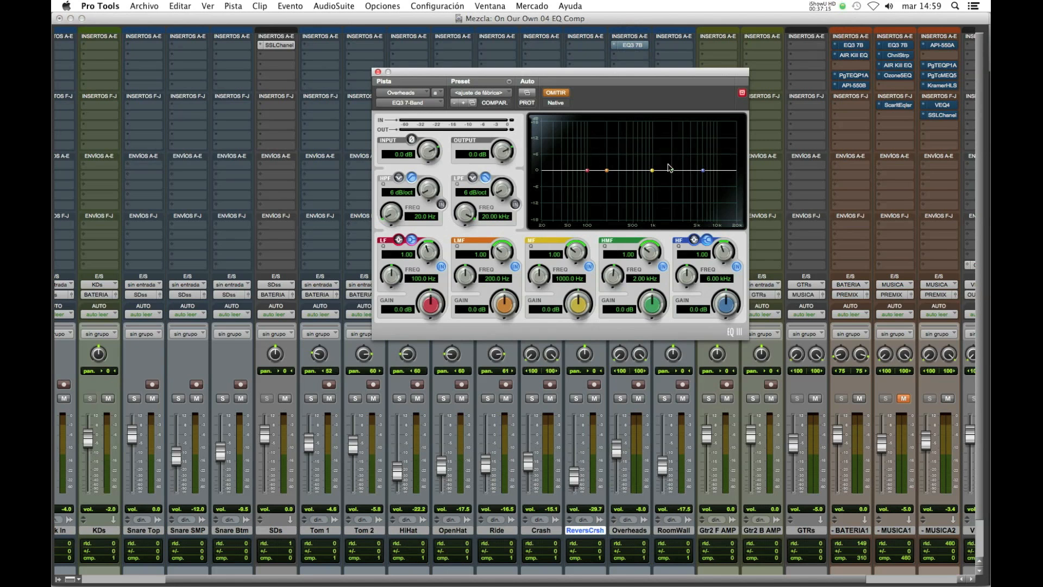
pyautogui.click(378, 72)
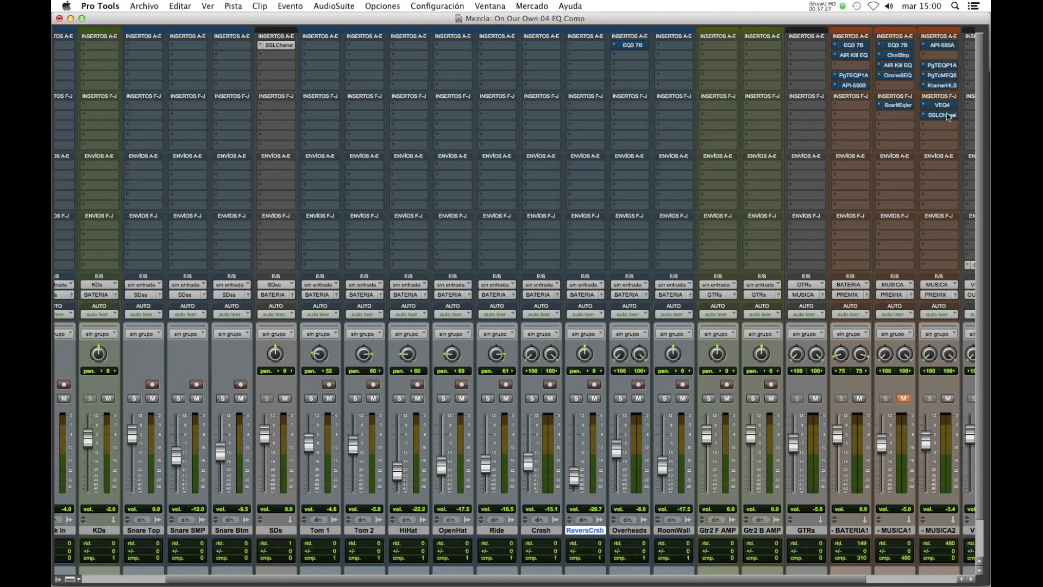
# Step: Copy SSLChannel from the MUSICA2 bus to the Overheads' insert F and look over its controls
pyautogui.moveTo(943, 115); pyautogui.dragTo(633, 105)
pyautogui.click(632, 106)
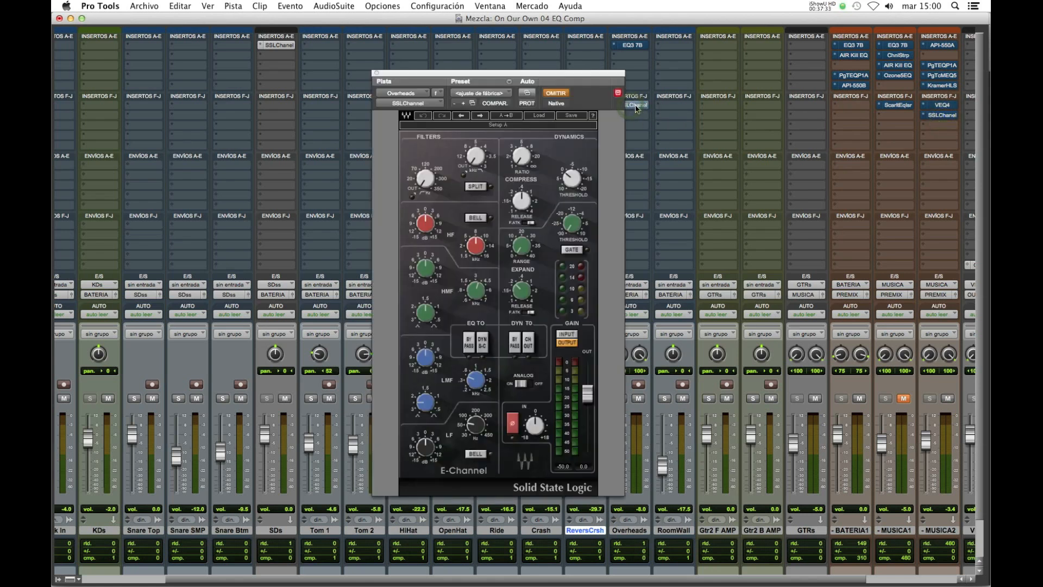
pyautogui.click(376, 73)
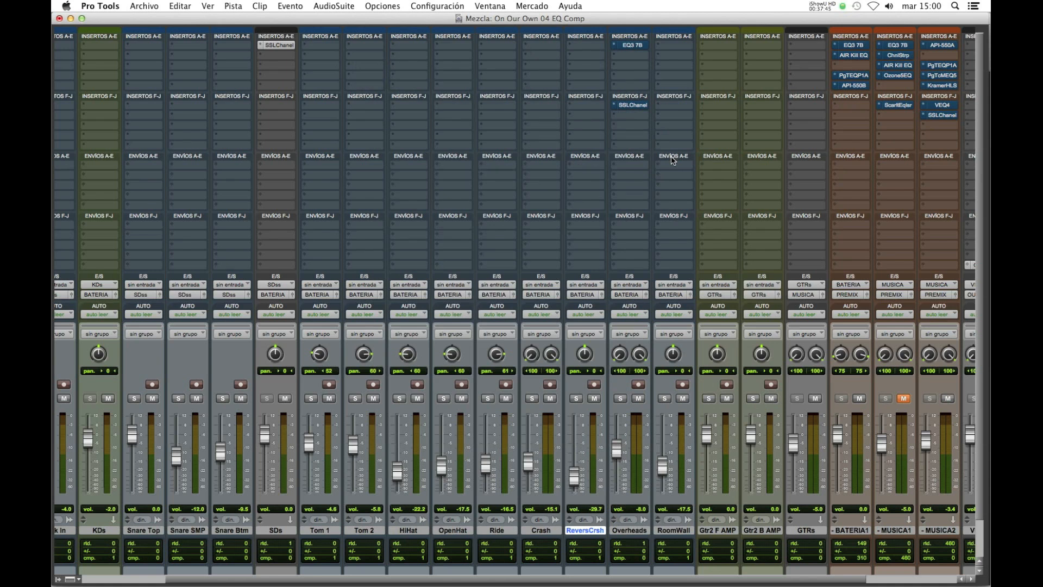
# Step: Duplicate the Overheads' EQ3 7-Band from insert A to insert J and check the copy
pyautogui.moveTo(626, 40); pyautogui.dragTo(634, 147)
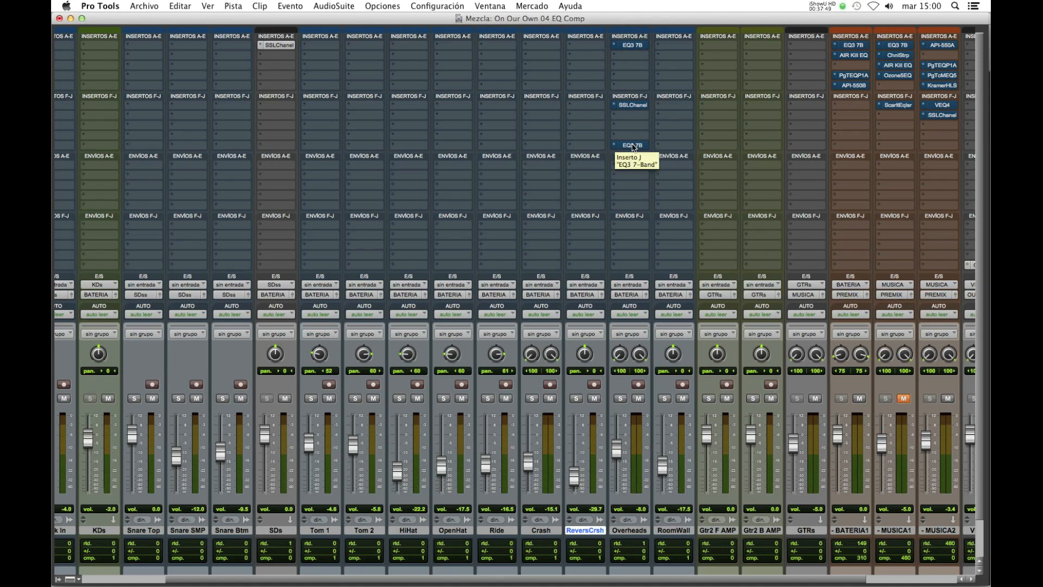
pyautogui.click(632, 146)
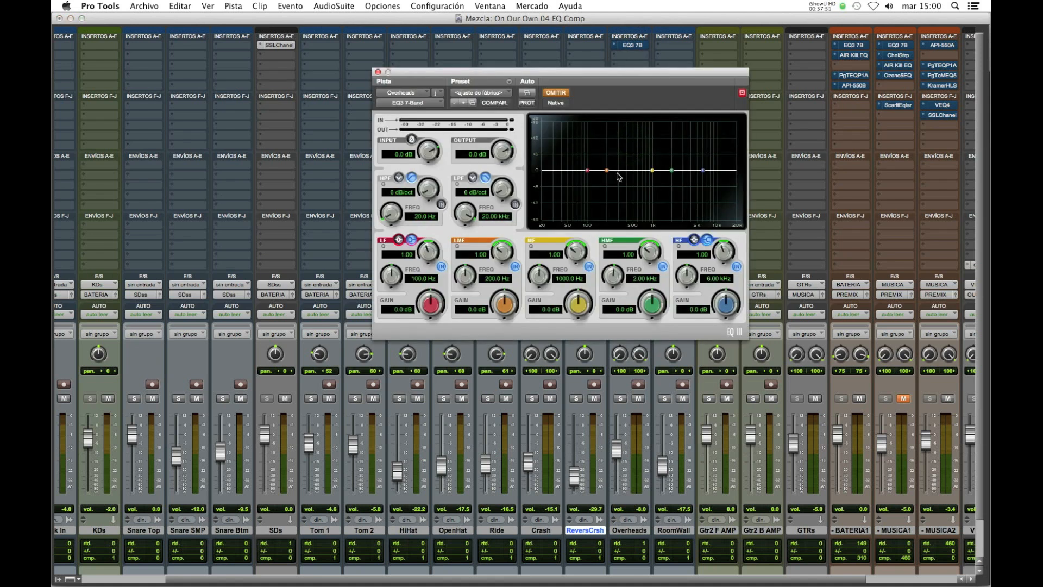
pyautogui.click(378, 72)
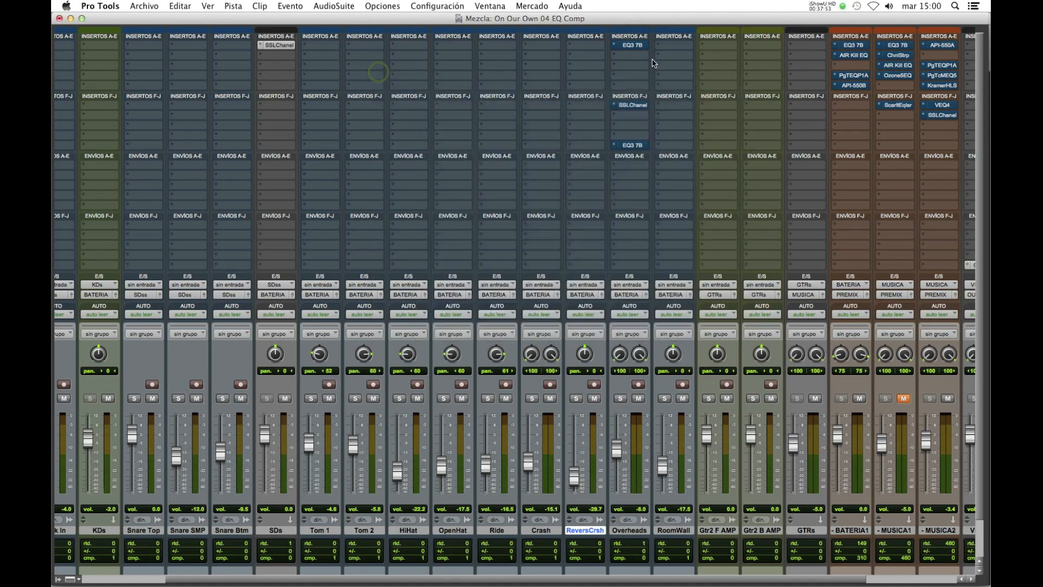
# Step: Review the Overheads' insert J EQ3 7-Band and insert F SSLChannel in turn, moving the plug-in window clear of the inserts
pyautogui.click(635, 148)
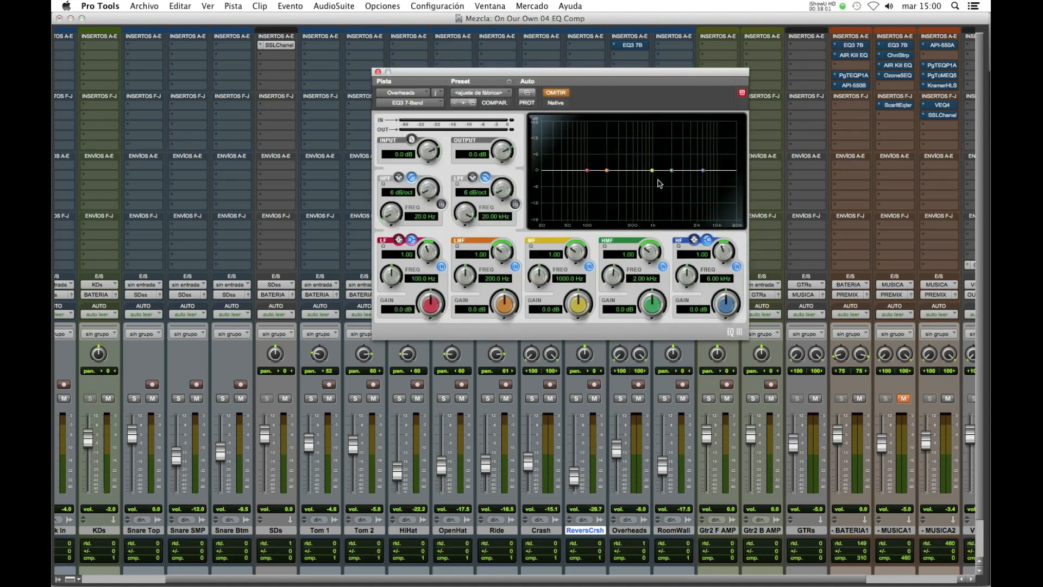
pyautogui.moveTo(621, 78); pyautogui.dragTo(482, 113)
pyautogui.click(631, 104)
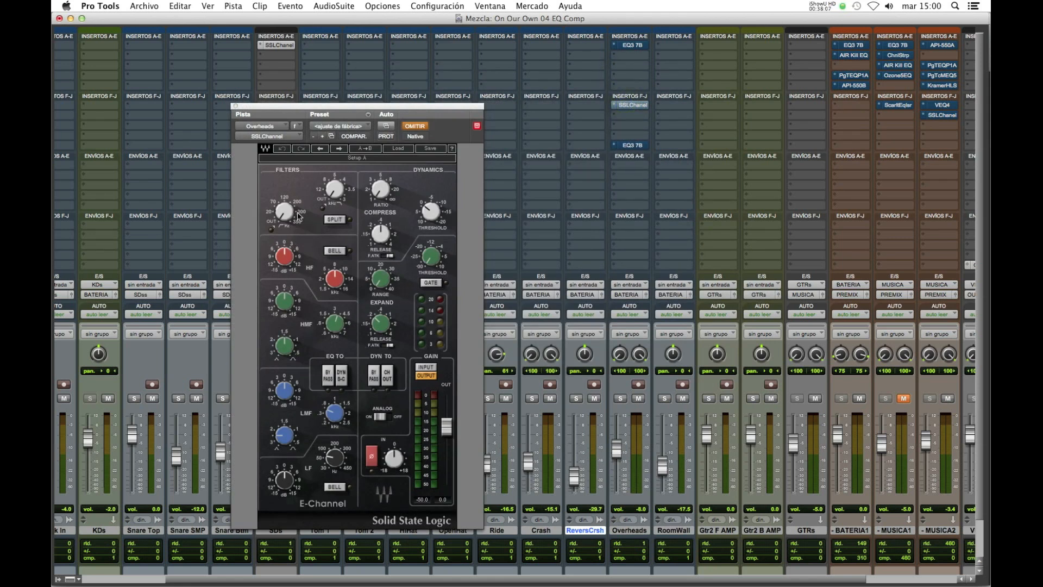
pyautogui.click(632, 146)
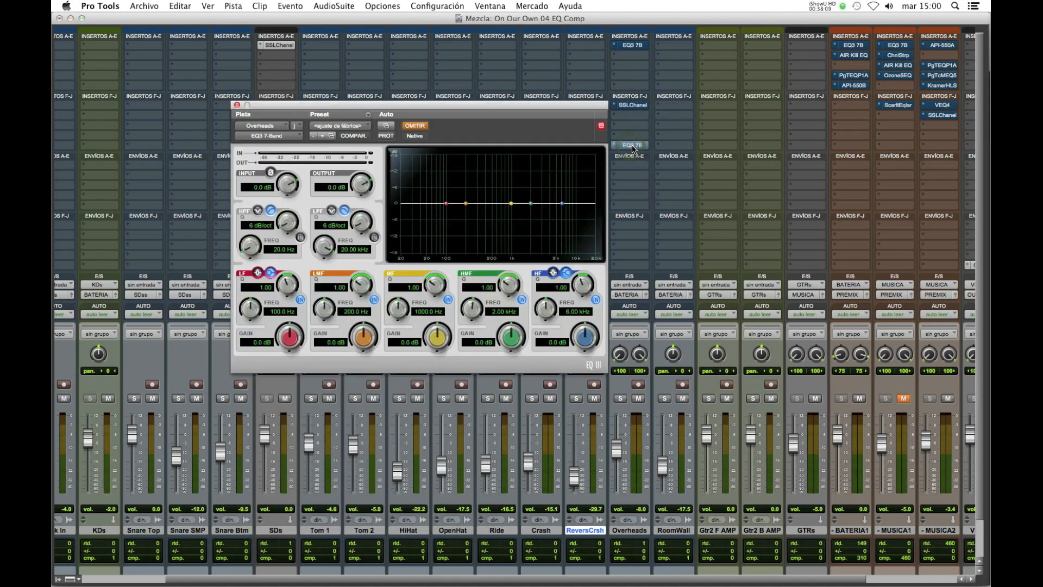
pyautogui.click(237, 106)
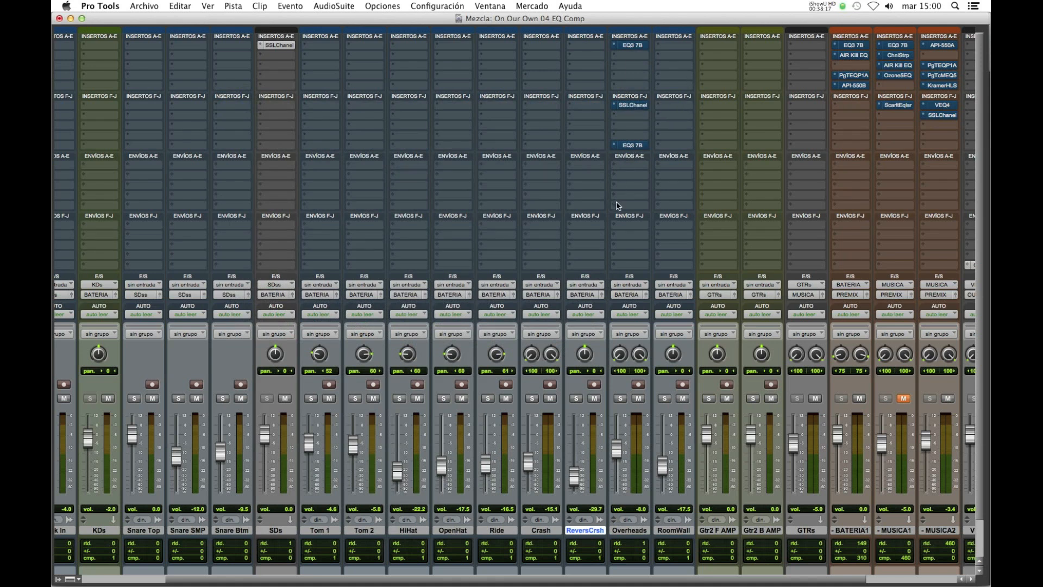
# Step: Switch to Finder and preview 03 Usos.jpg to examine the recommended uses of each equalizer
pyautogui.hscroll(1, 617, 205)
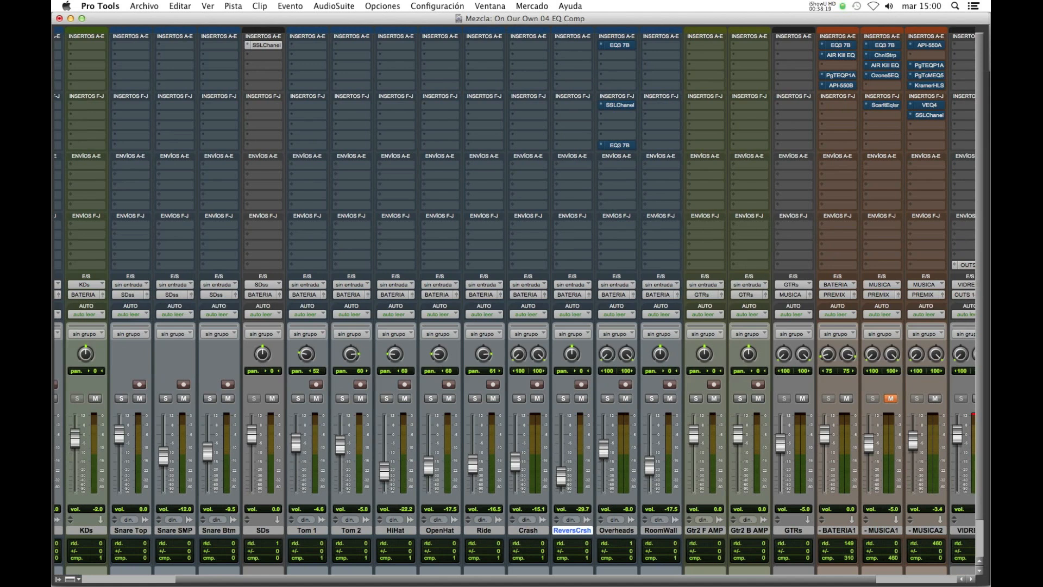
pyautogui.click(256, 568)
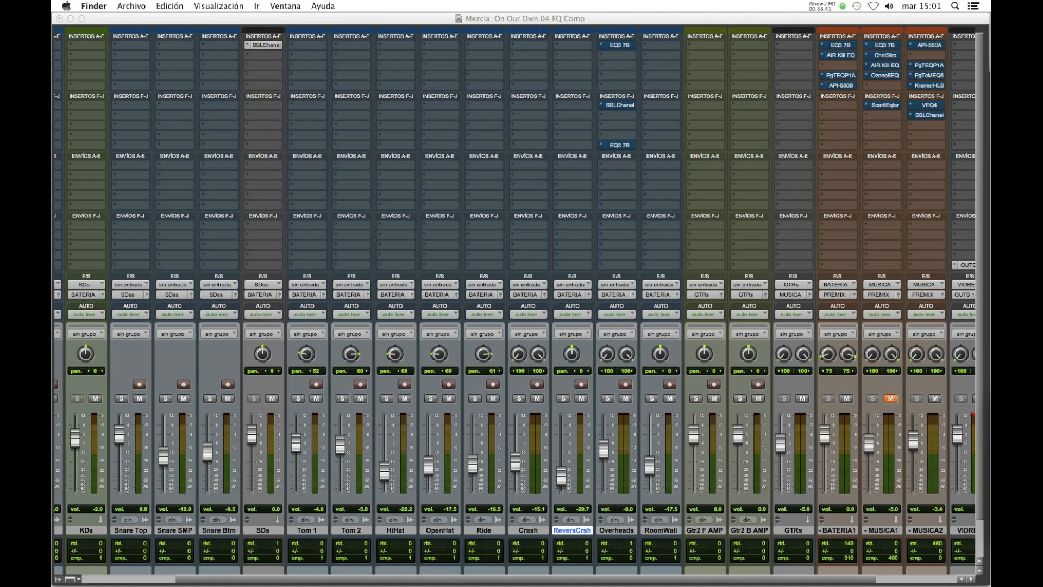
pyautogui.press('space')
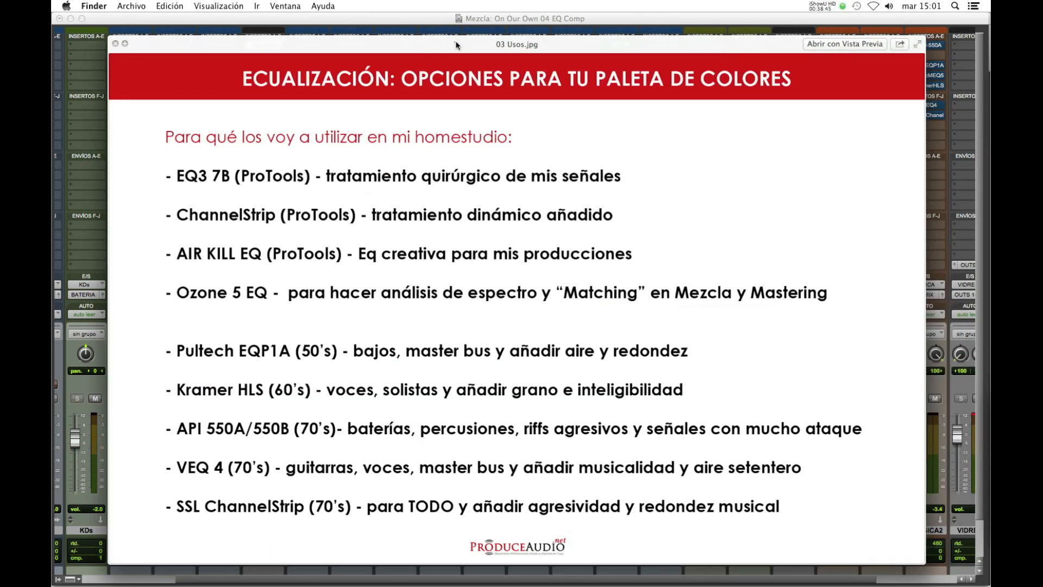
pyautogui.moveTo(456, 45); pyautogui.dragTo(463, 42)
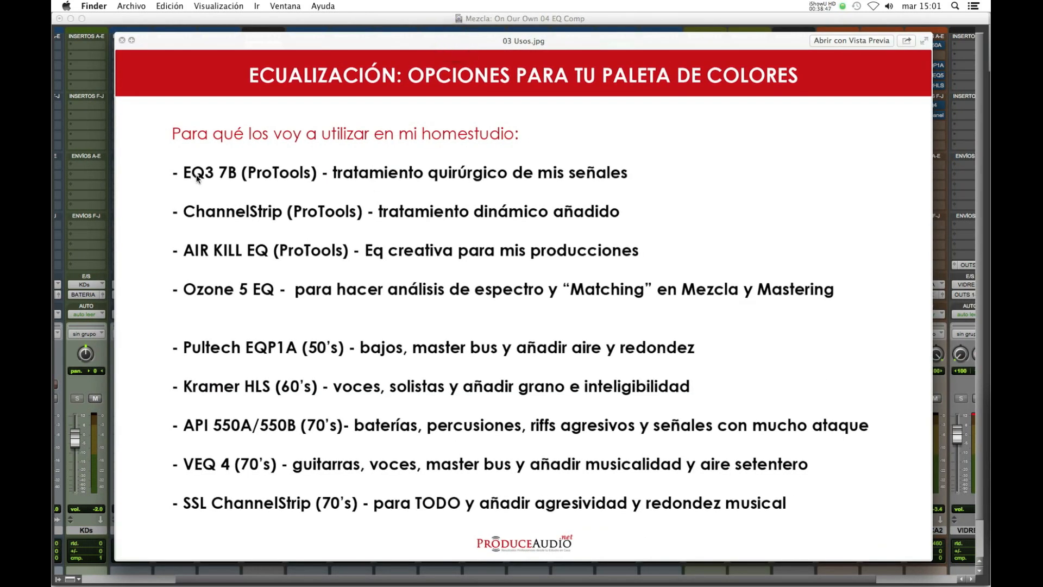